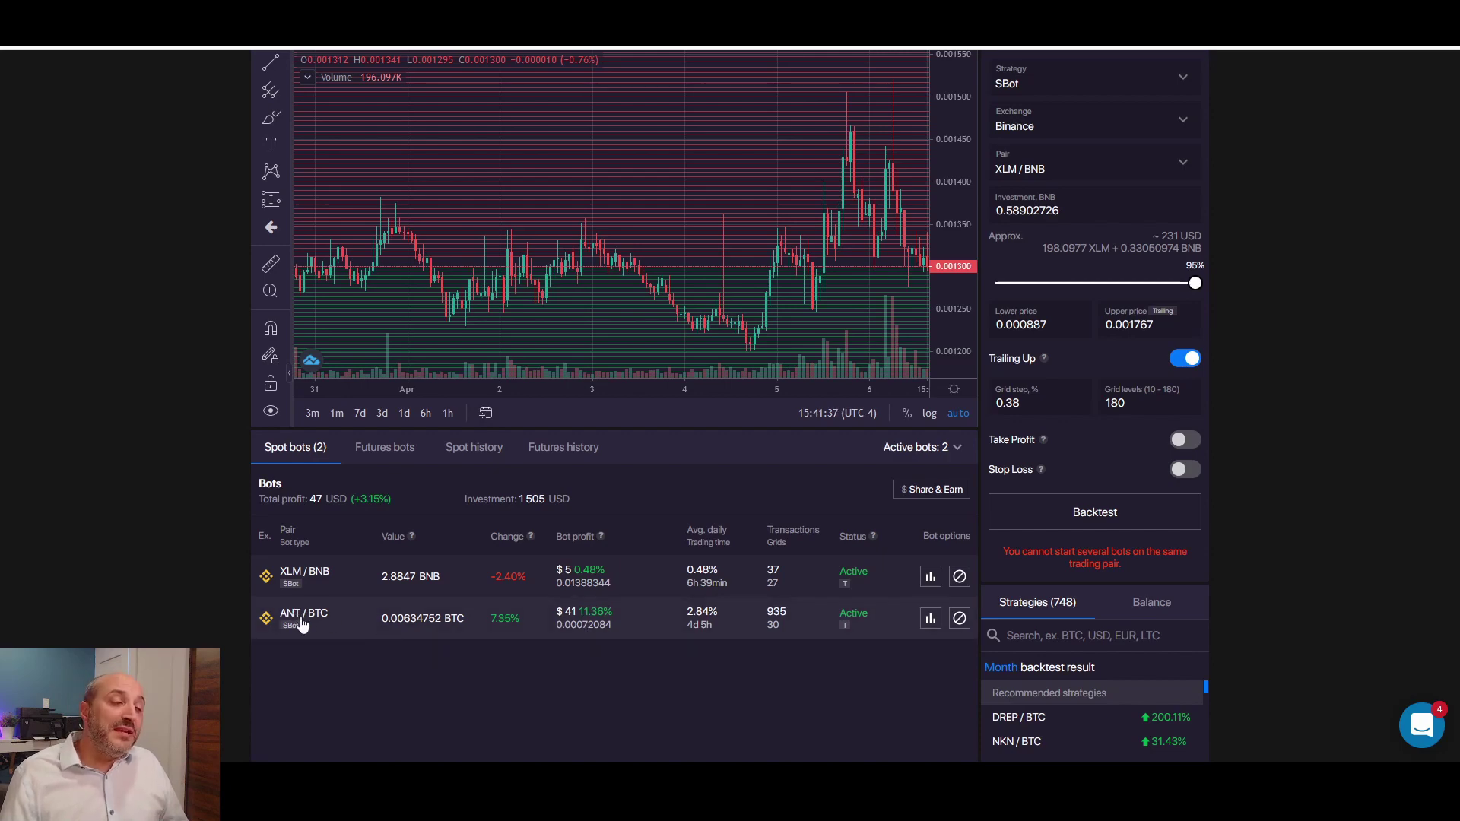
Examine the trades of the ANT / BTC bot and the XLM / BNB bot on the price chart
click(280, 618)
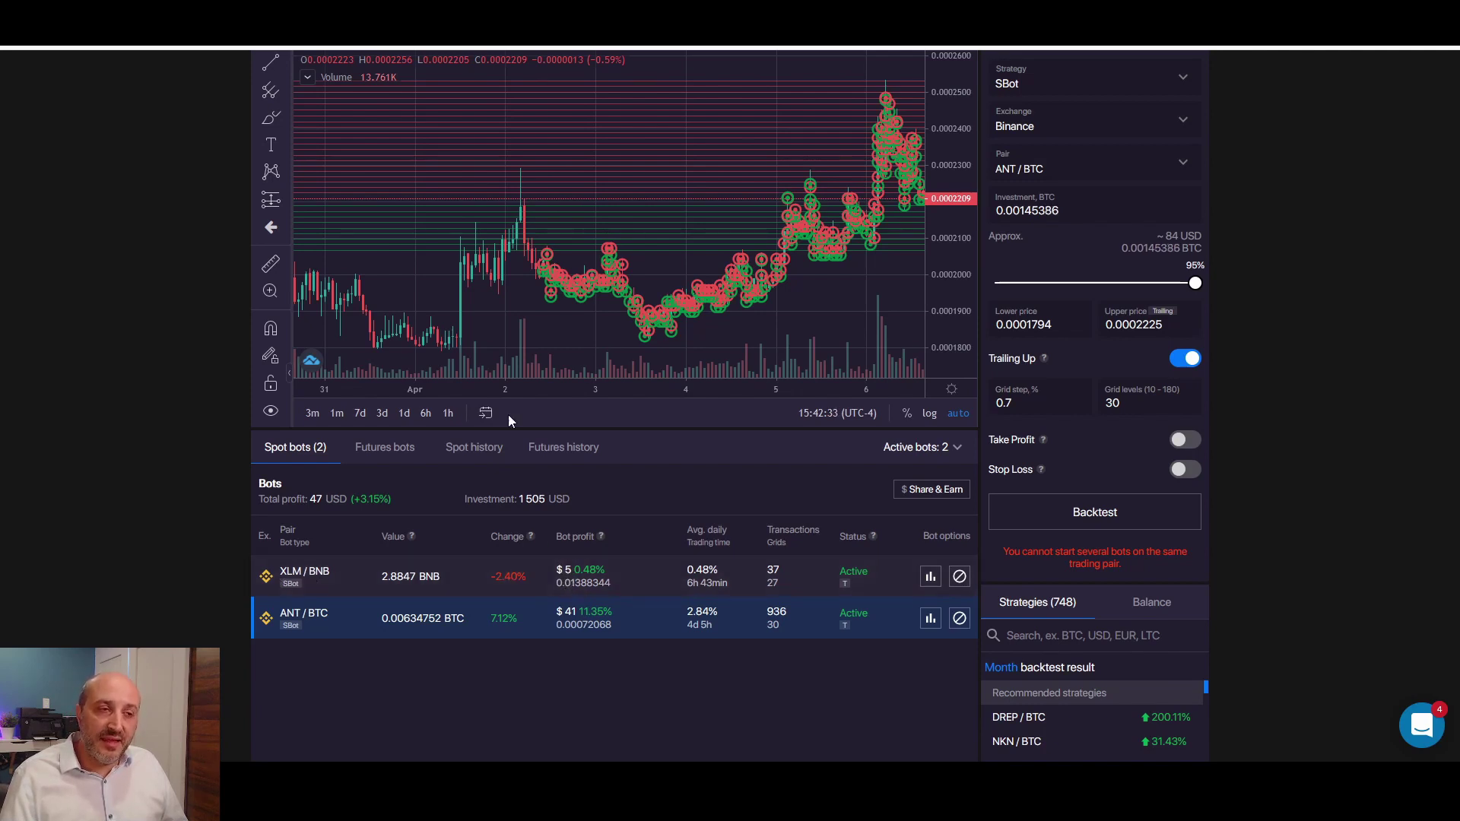
click(365, 577)
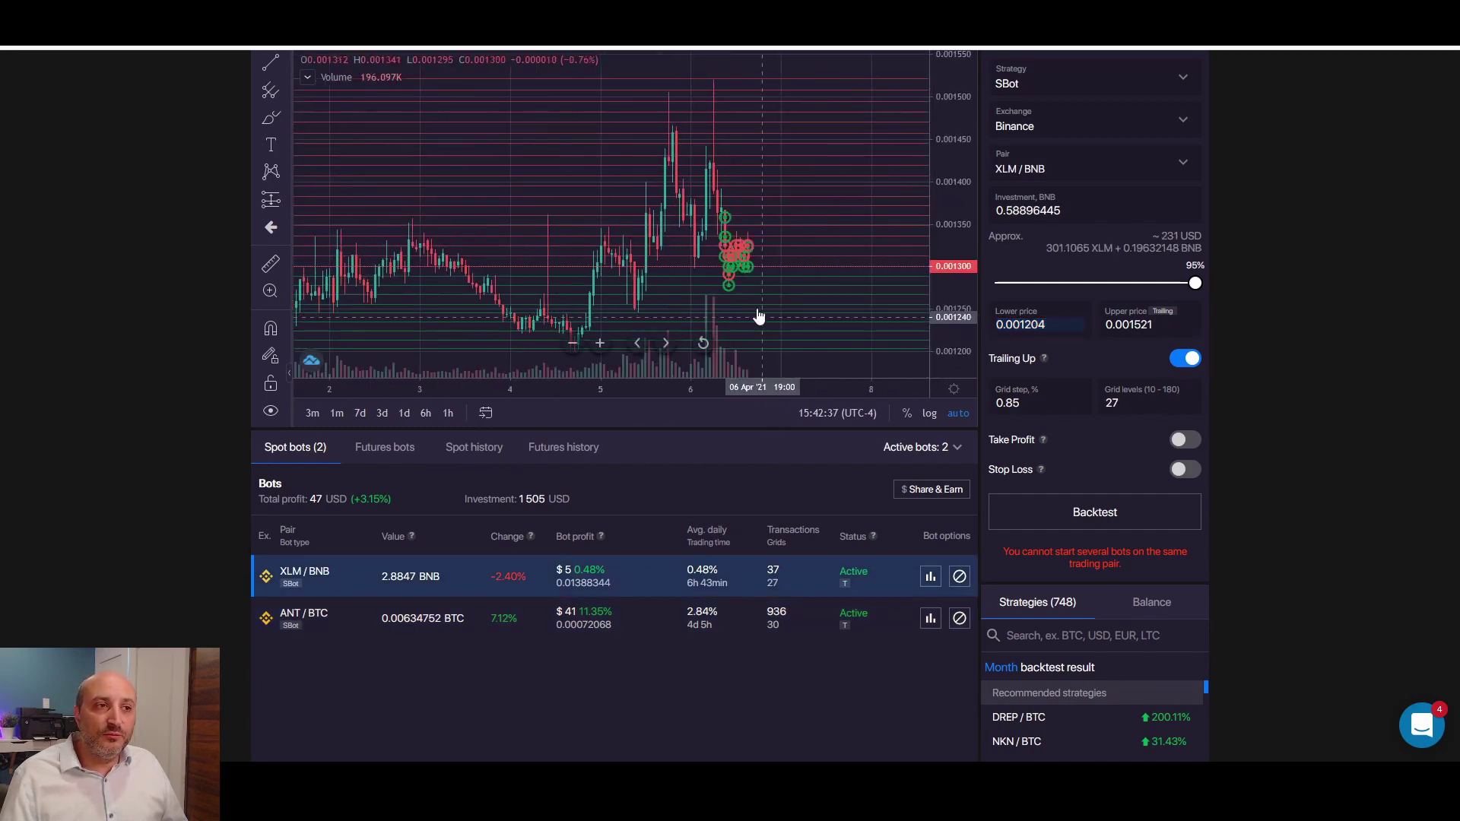
scroll(750, 312, up, 2)
drag(689, 303, 813, 305)
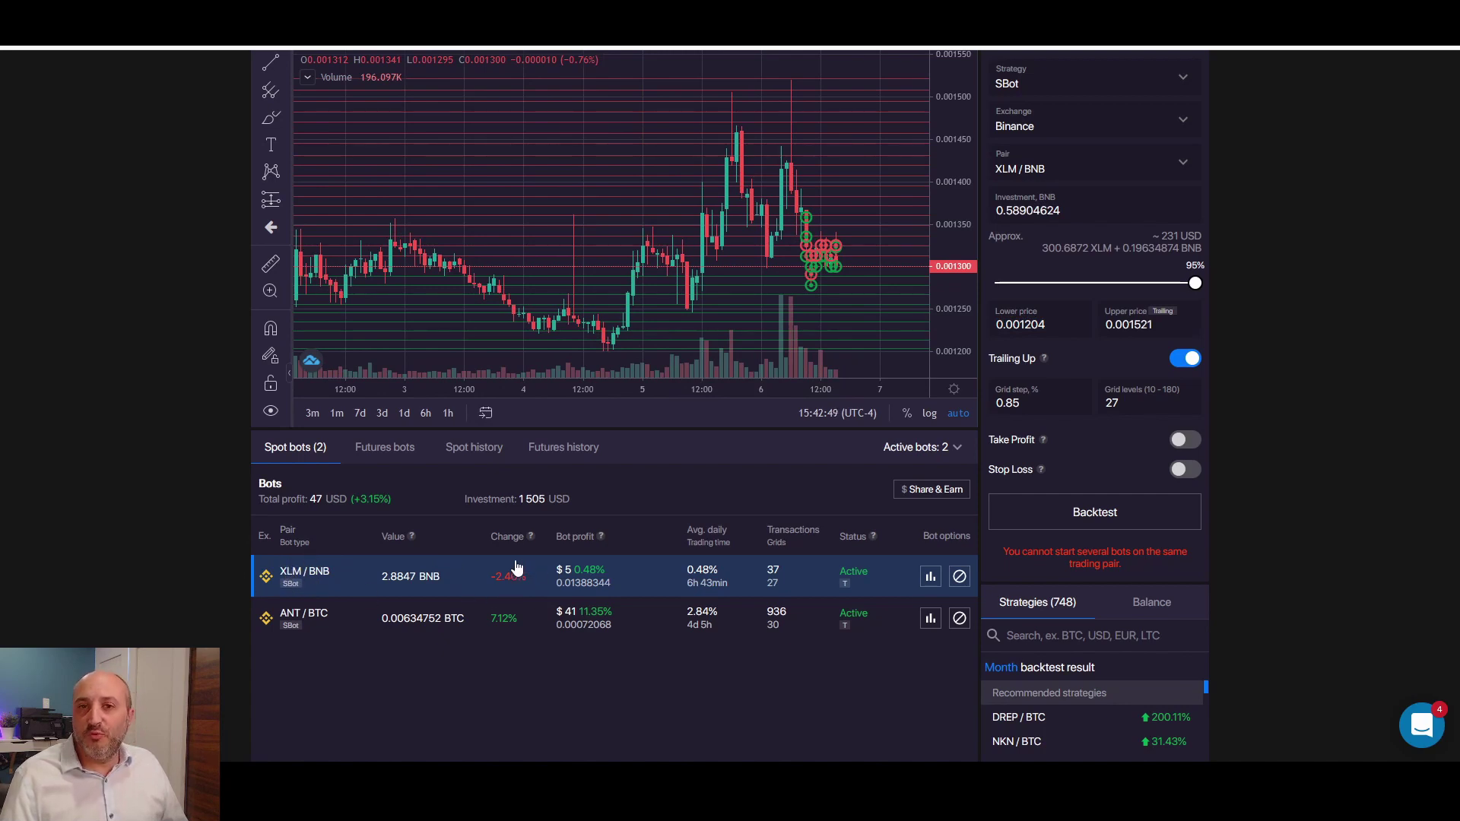
scroll(769, 238, up, 5)
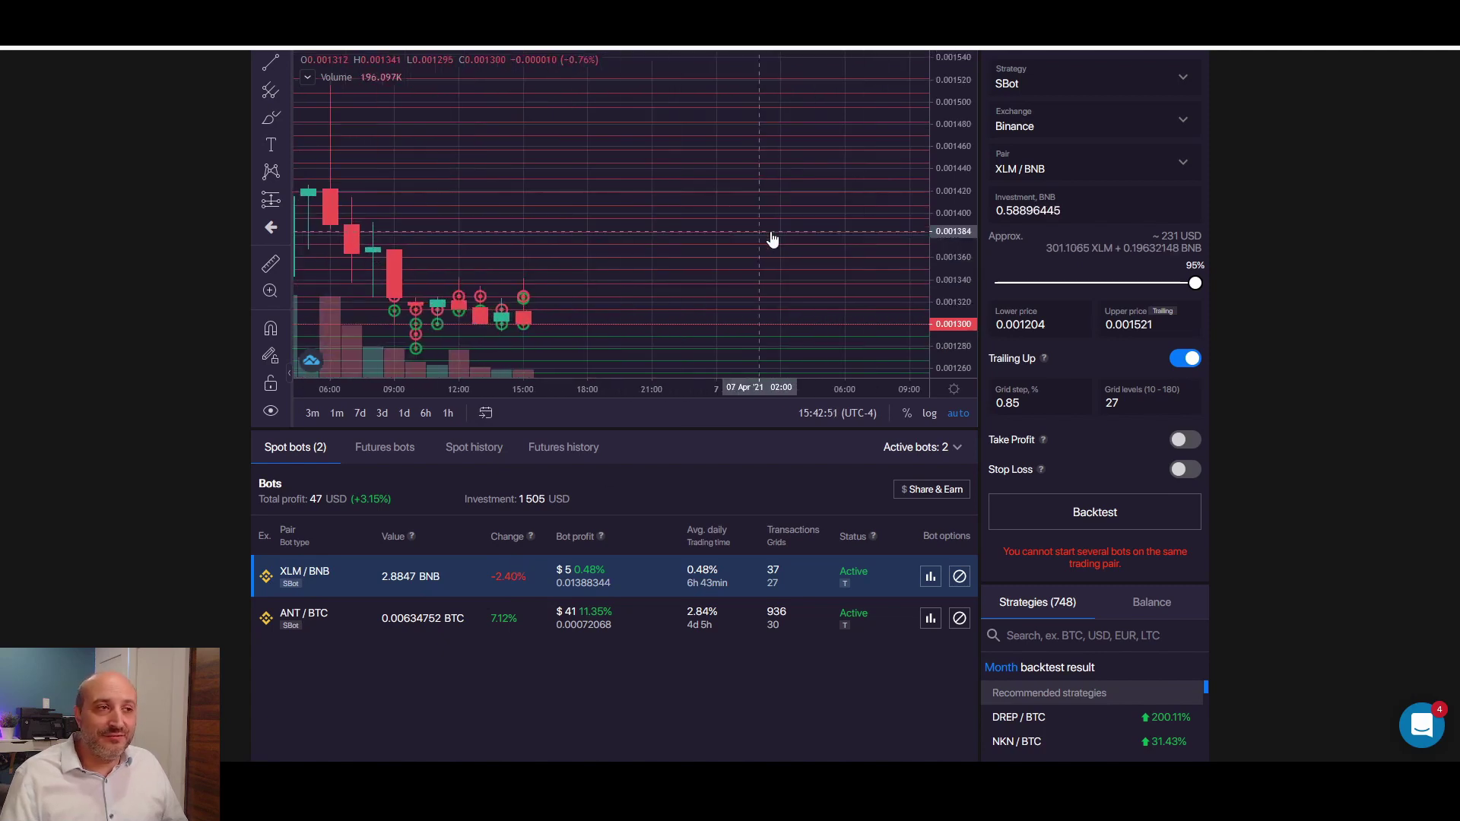
drag(655, 243, 845, 228)
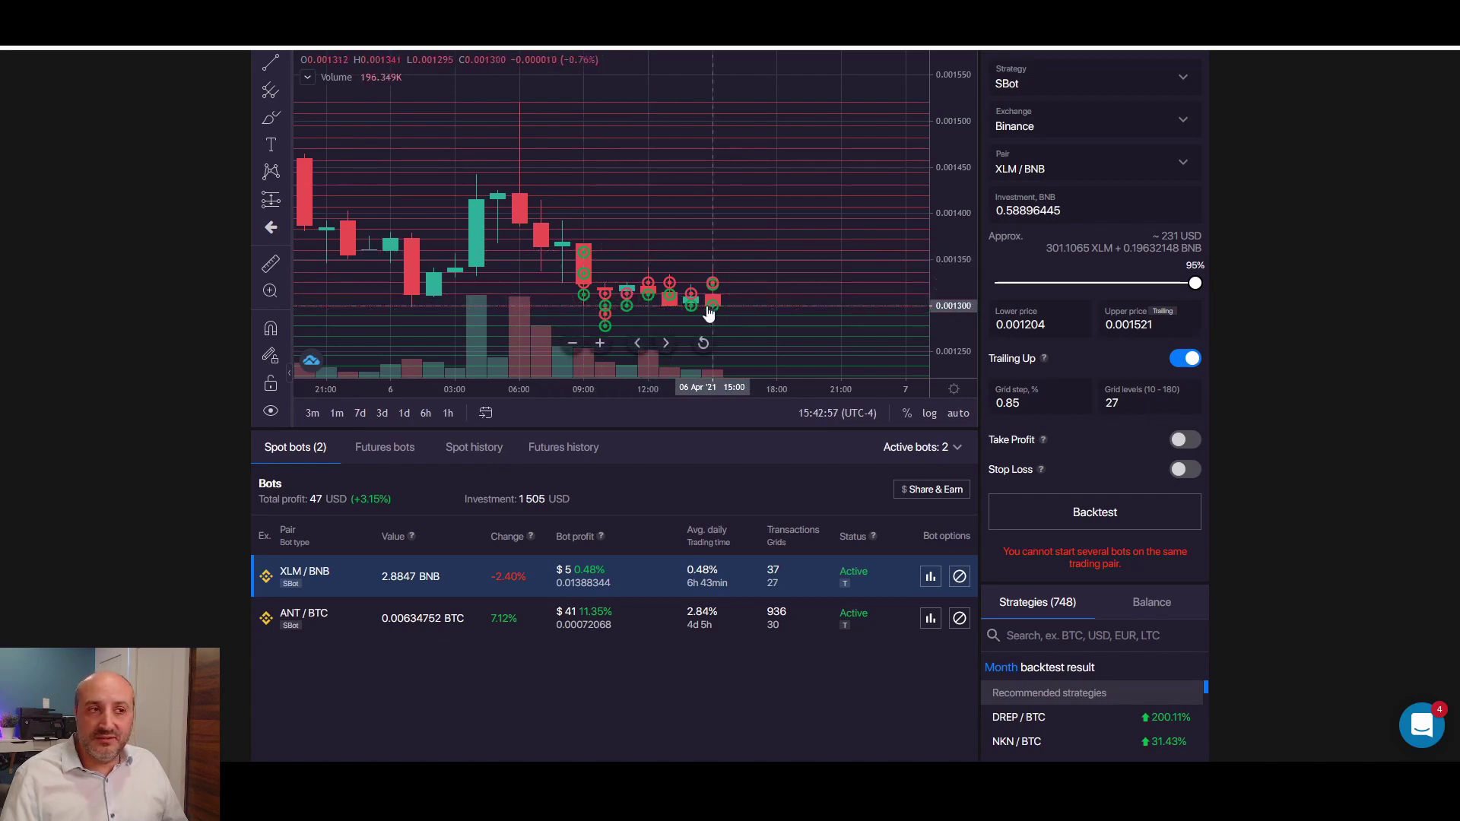
scroll(779, 257, down, 5)
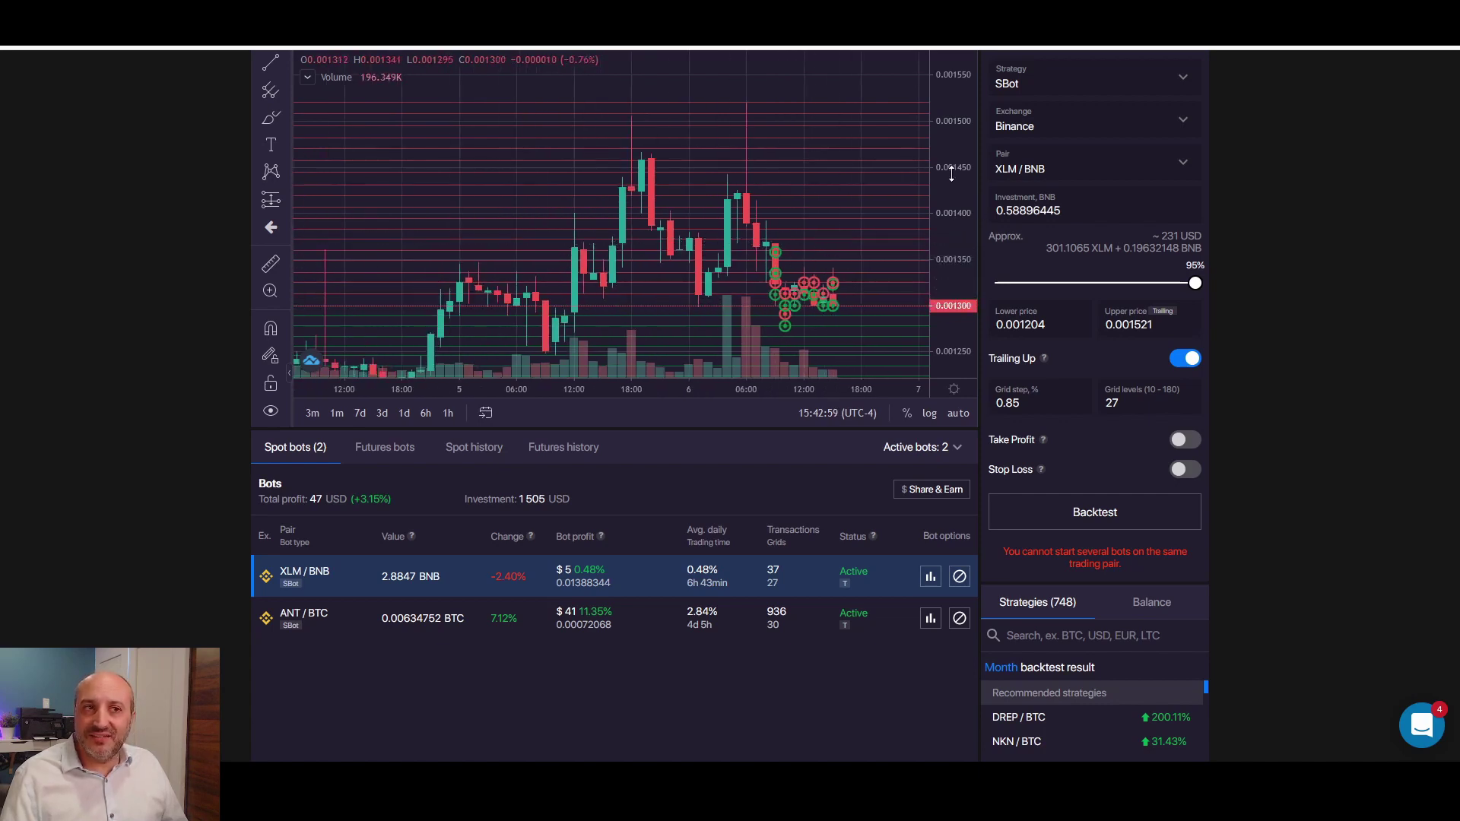
scroll(873, 261, down, 1)
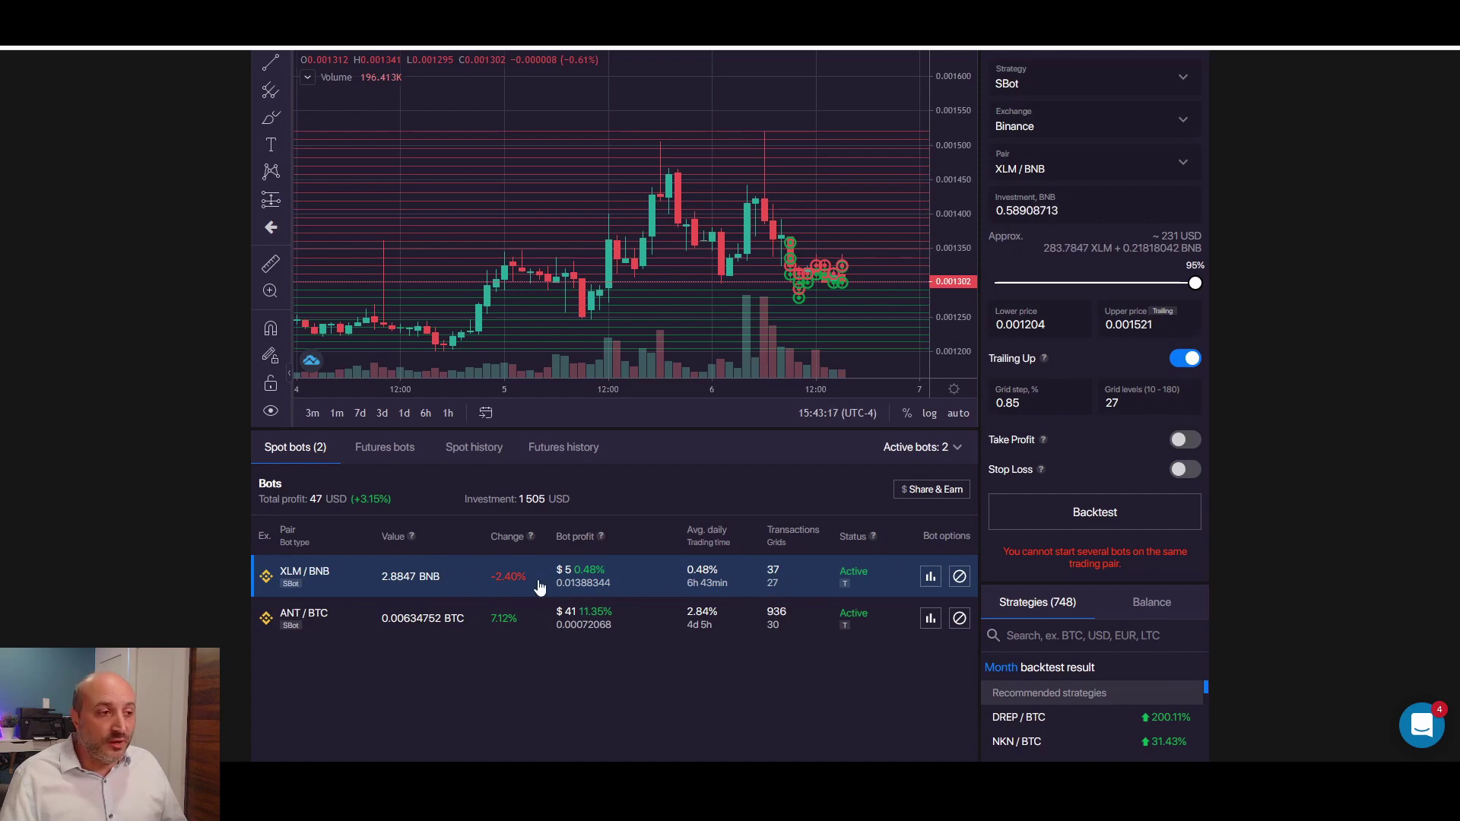
Review the XLM / BNB bot's statistics and close the bot with the option Cancel all open orders
click(930, 577)
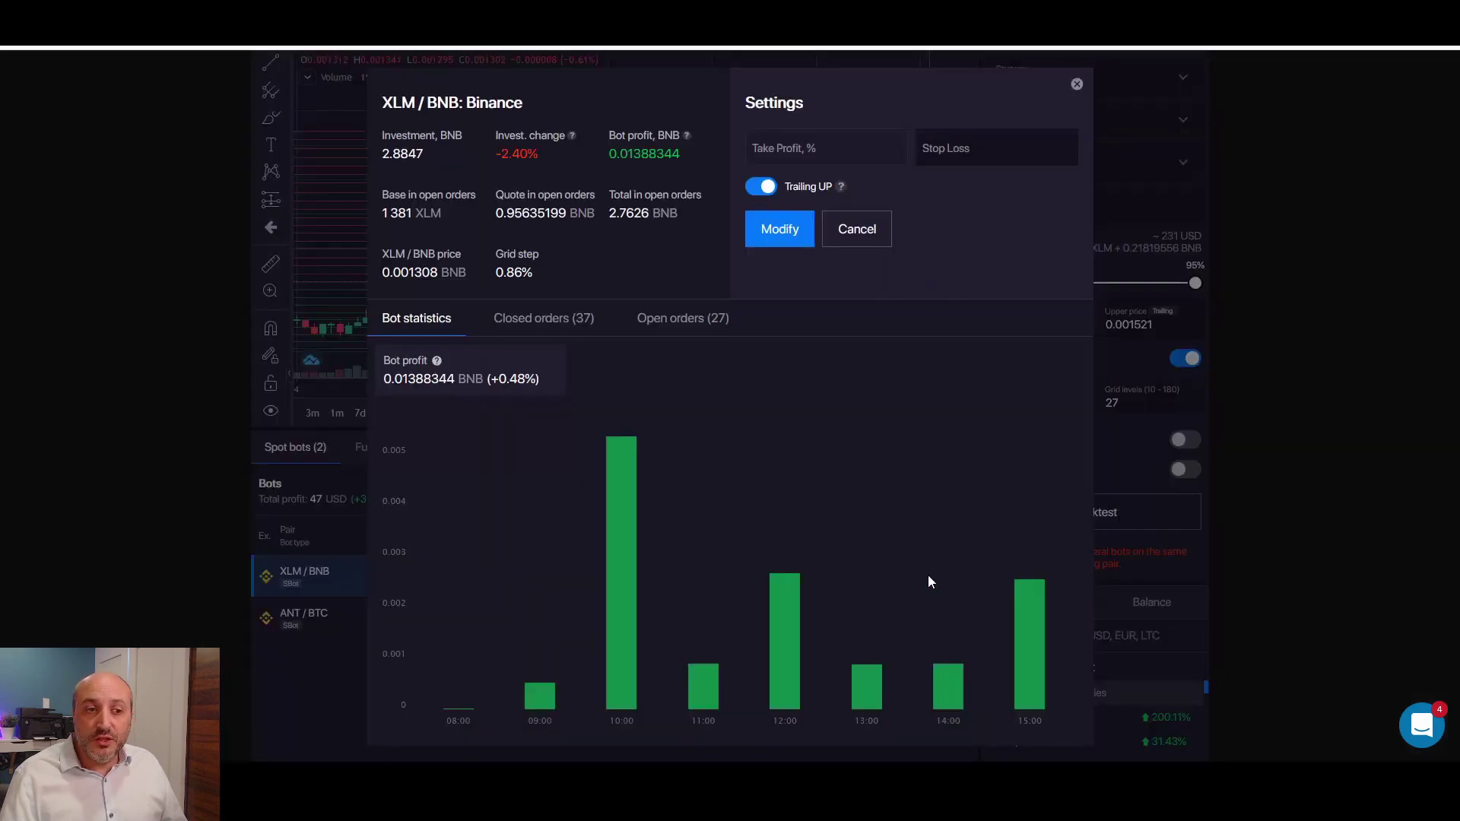
click(1078, 85)
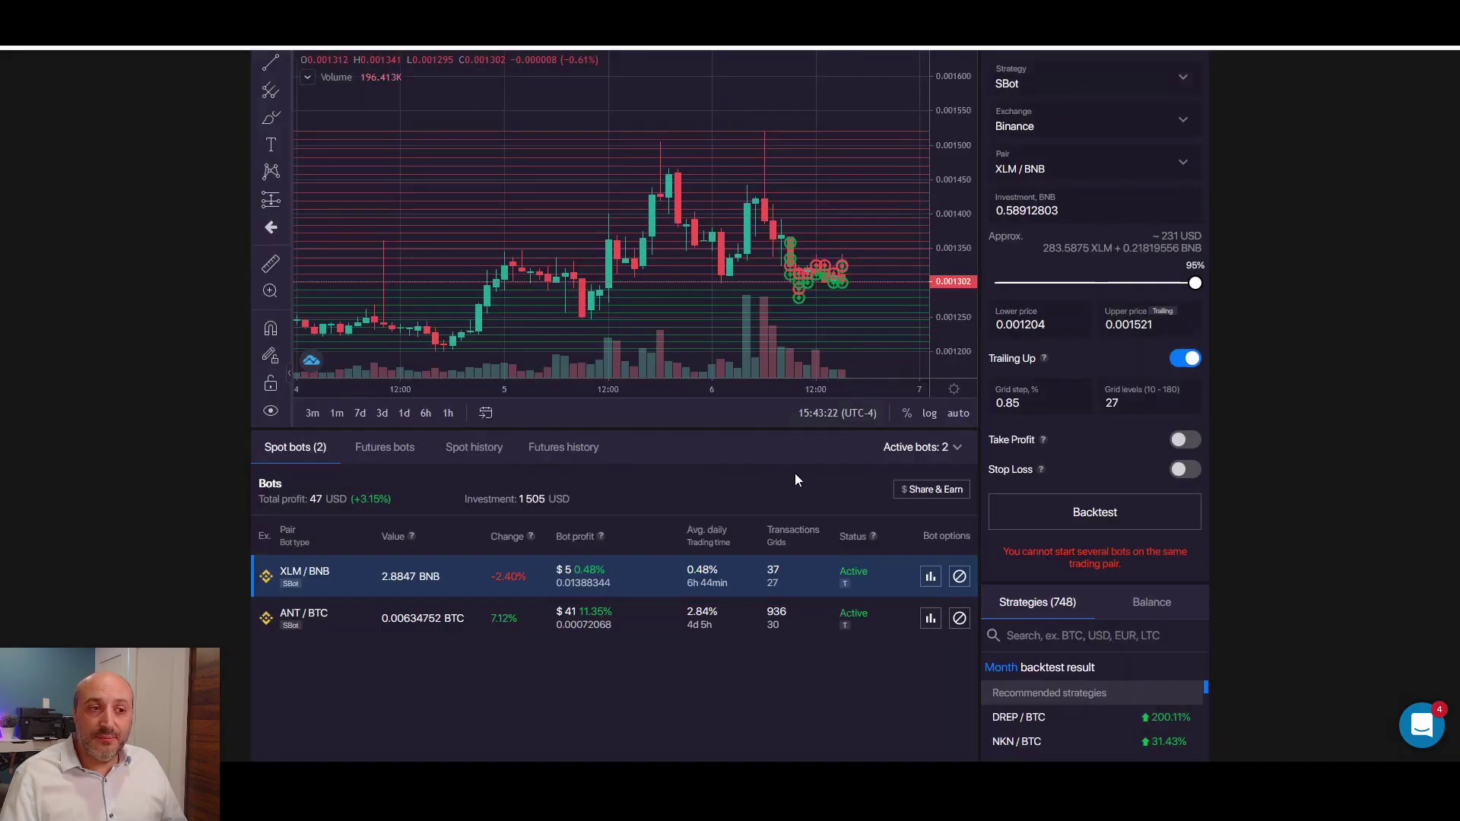
click(959, 578)
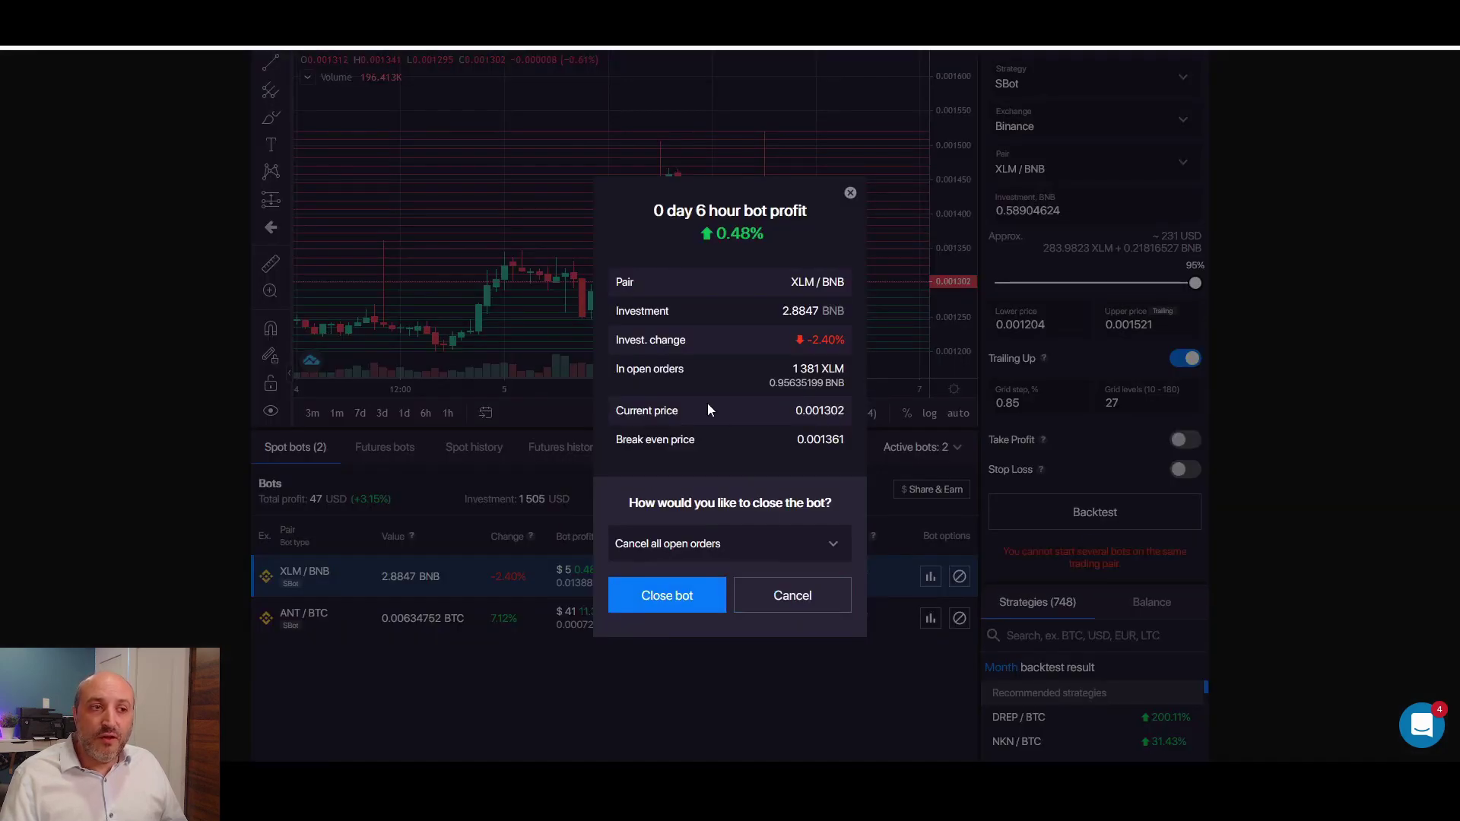
click(712, 544)
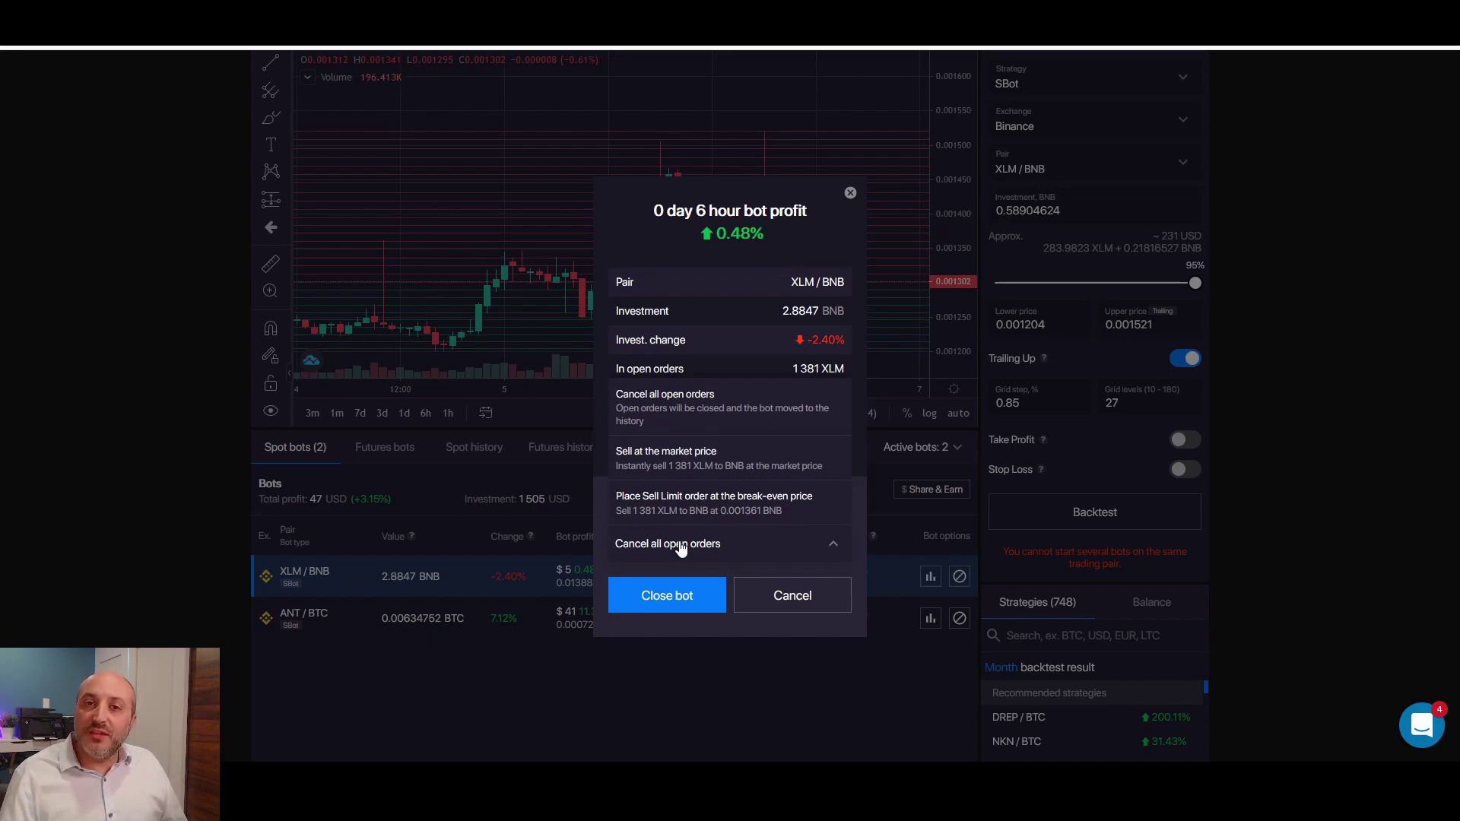
click(678, 598)
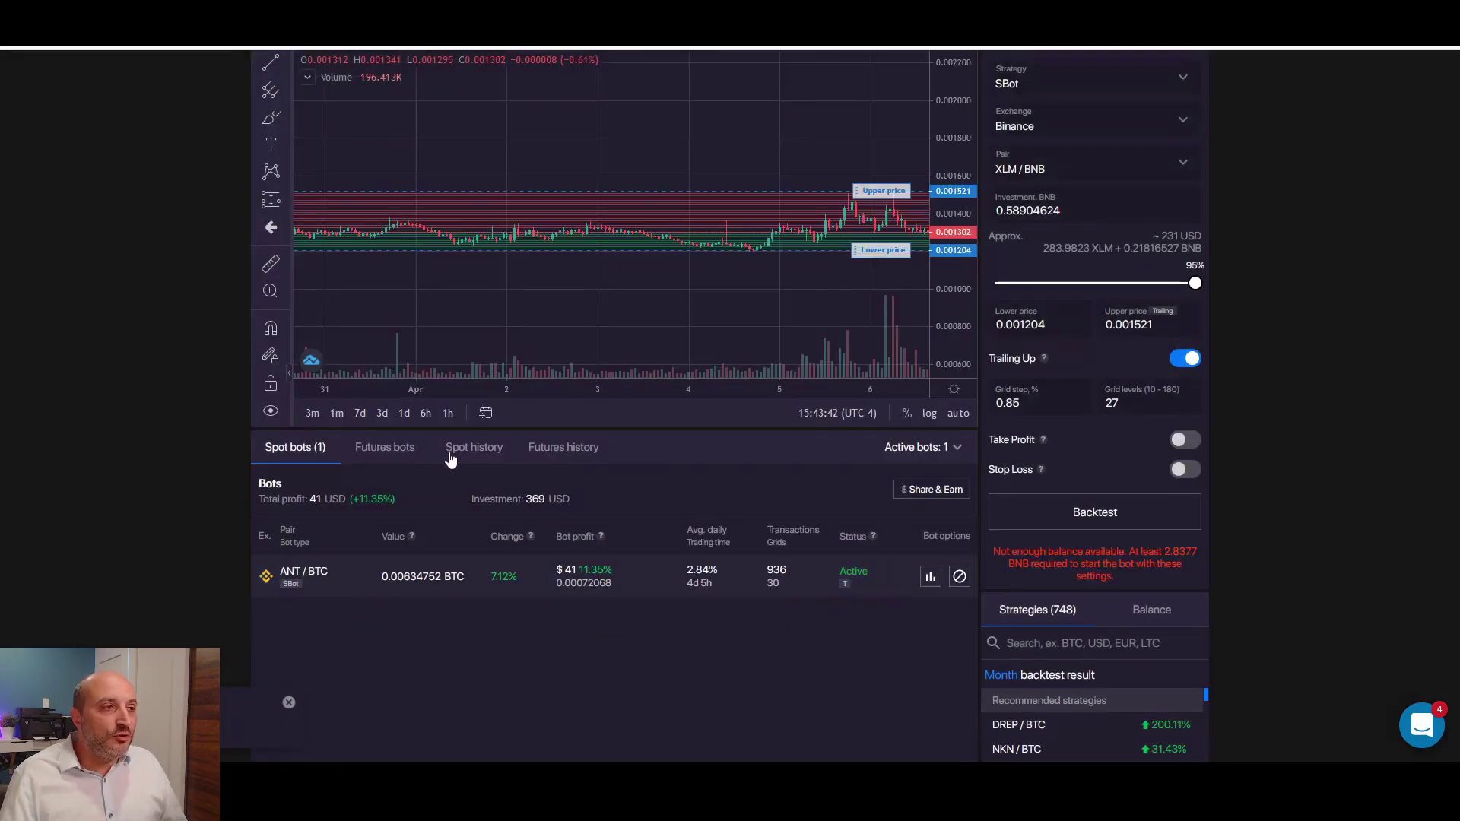
Examine the value change and bot profit of past bots in the spot history
click(480, 453)
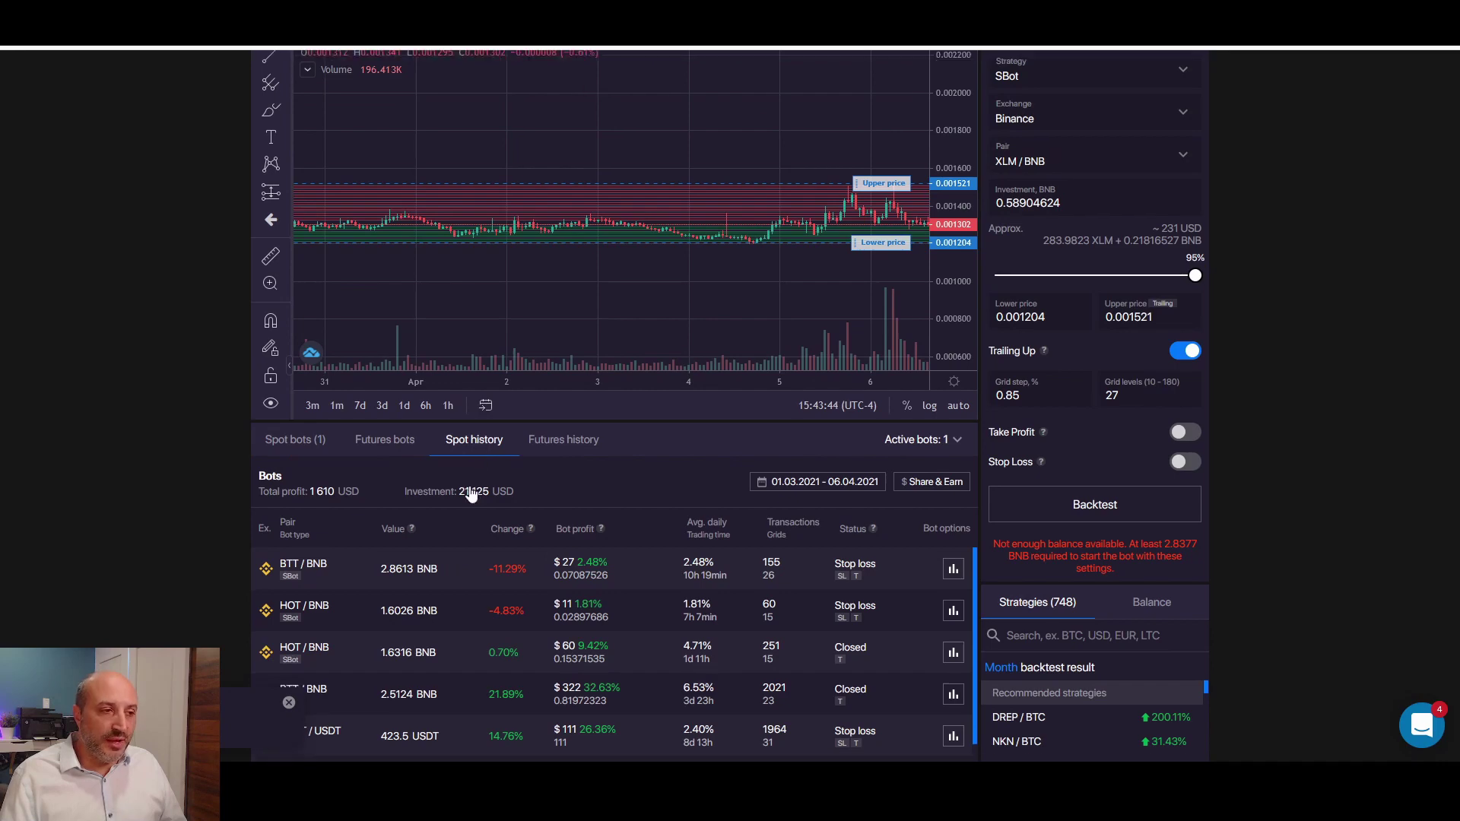
scroll(468, 494, down, 2)
scroll(461, 492, up, 3)
scroll(150, 509, down, 3)
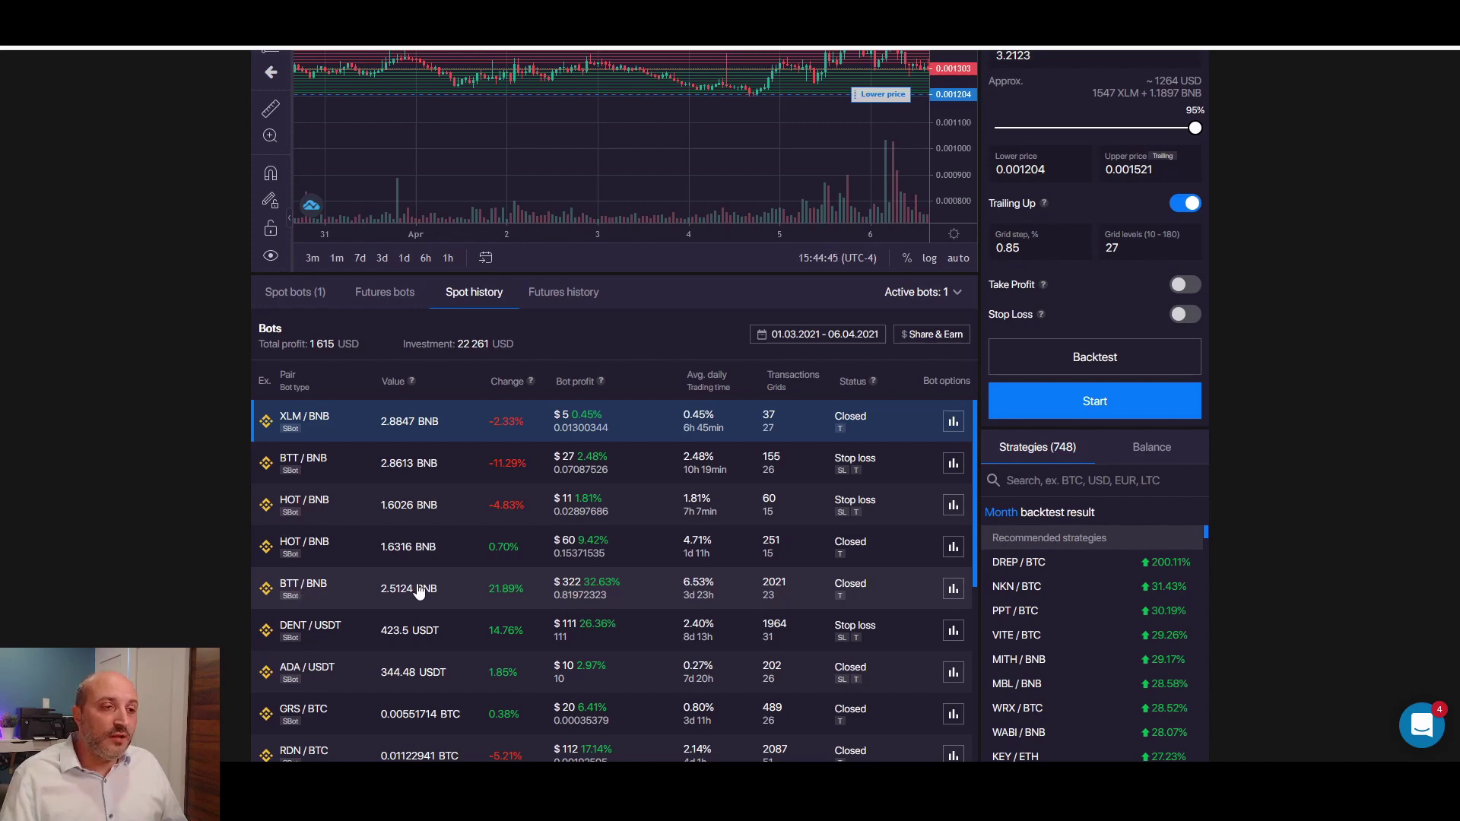
scroll(419, 593, up, 3)
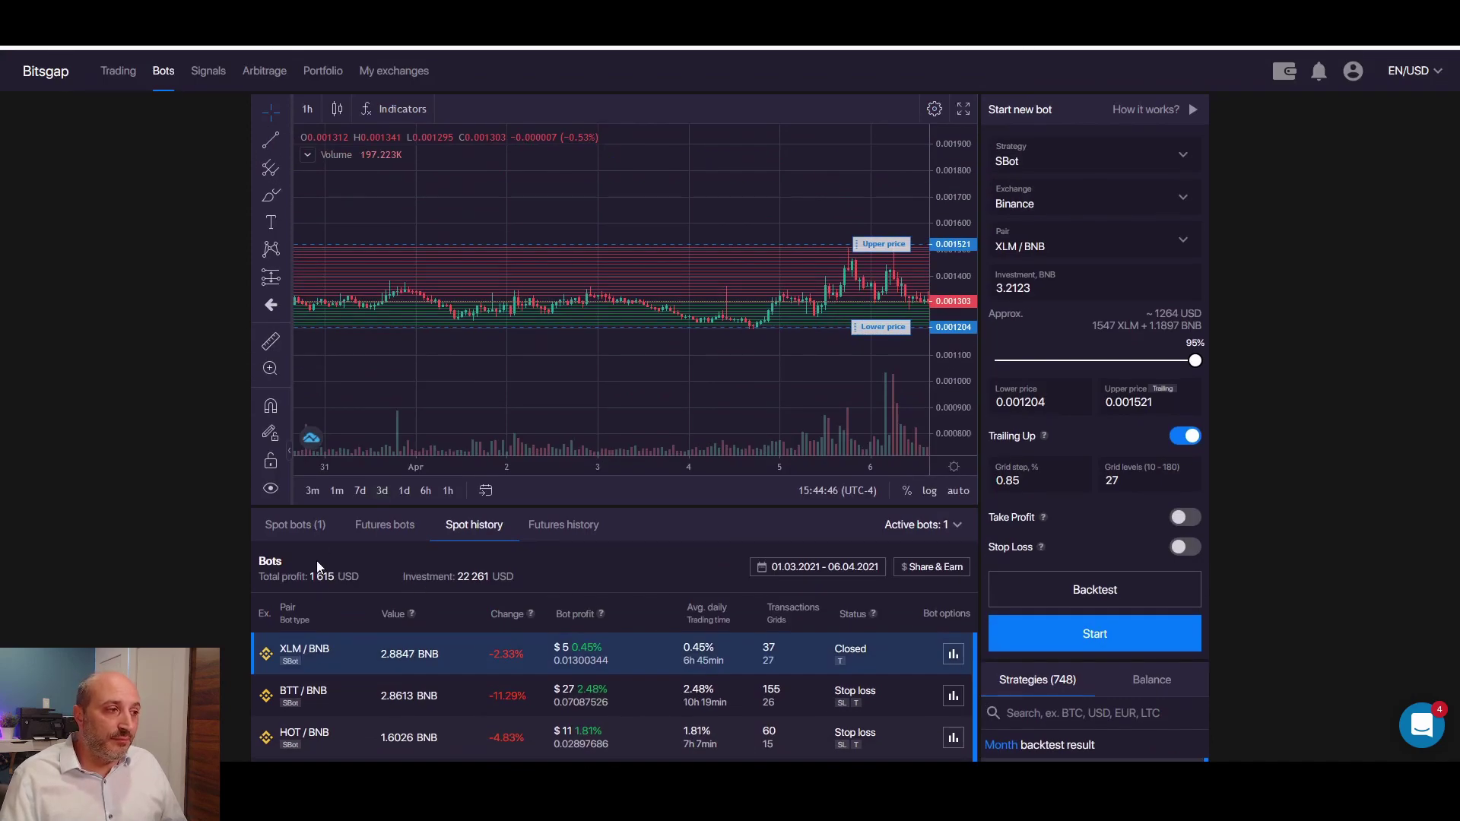
Return to the active spot bots and check the balances of the connected exchanges
click(296, 525)
scroll(198, 585, down, 3)
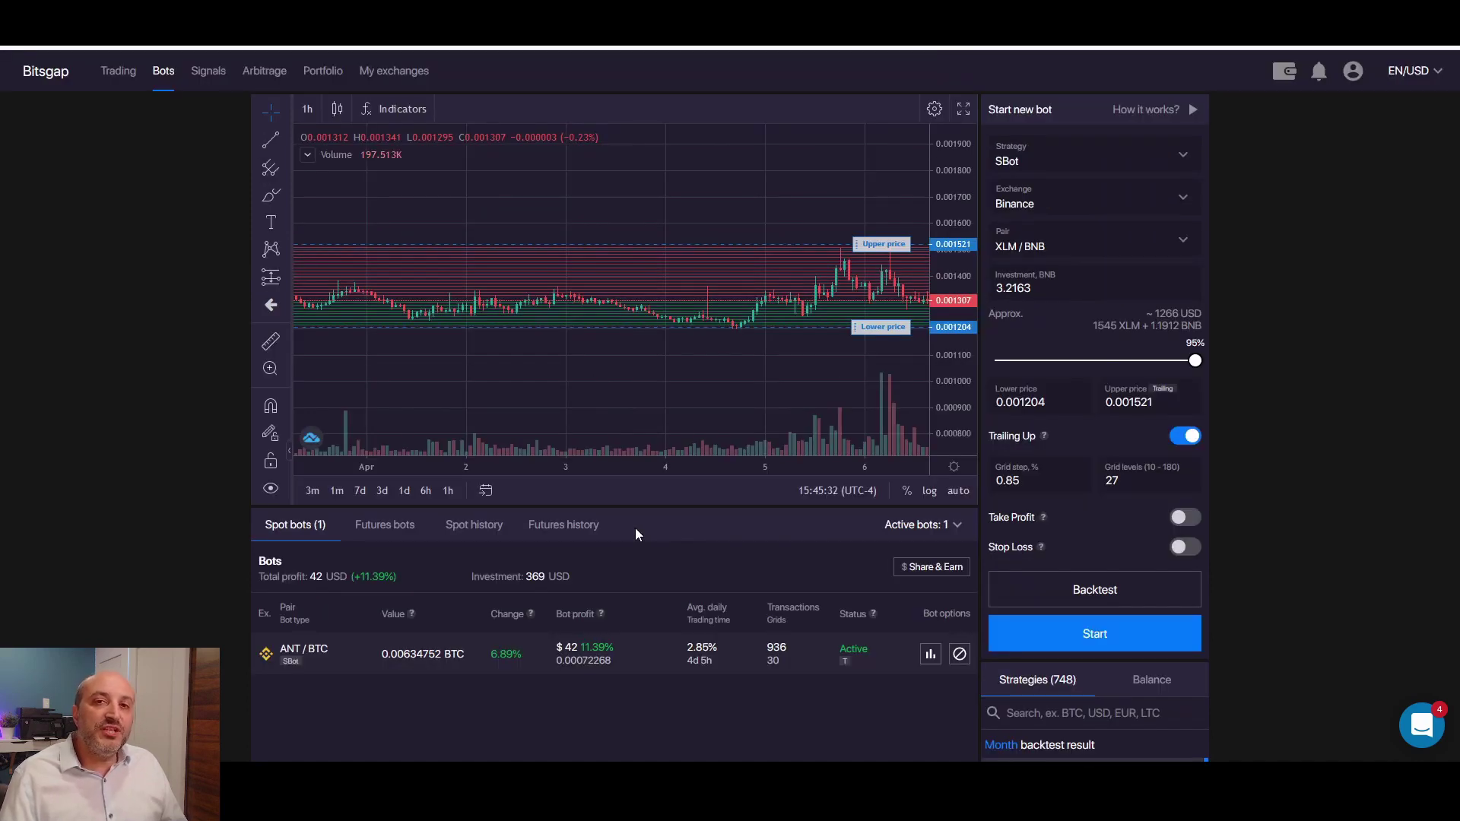
scroll(634, 530, down, 3)
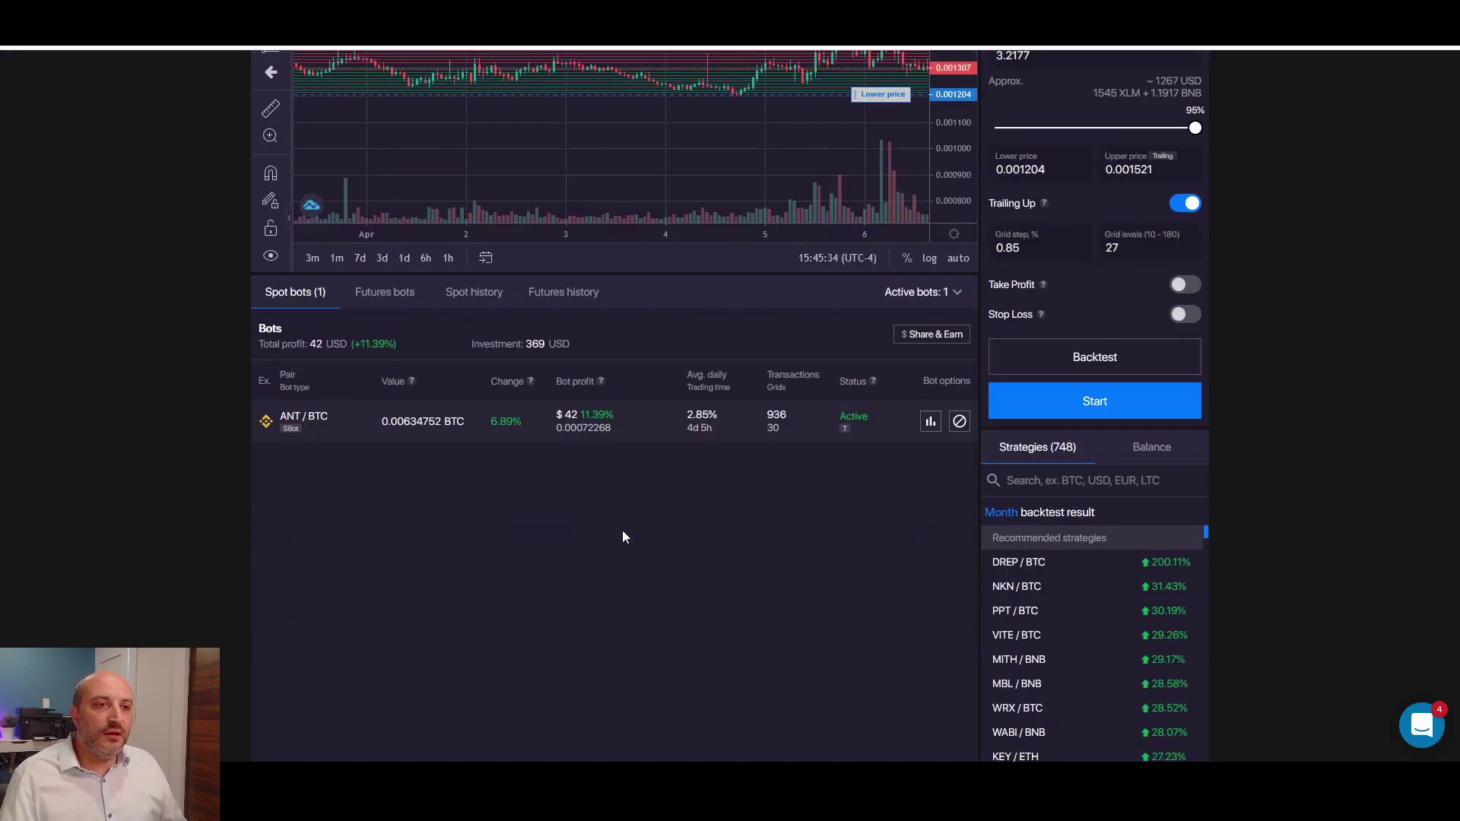
scroll(622, 529, up, 2)
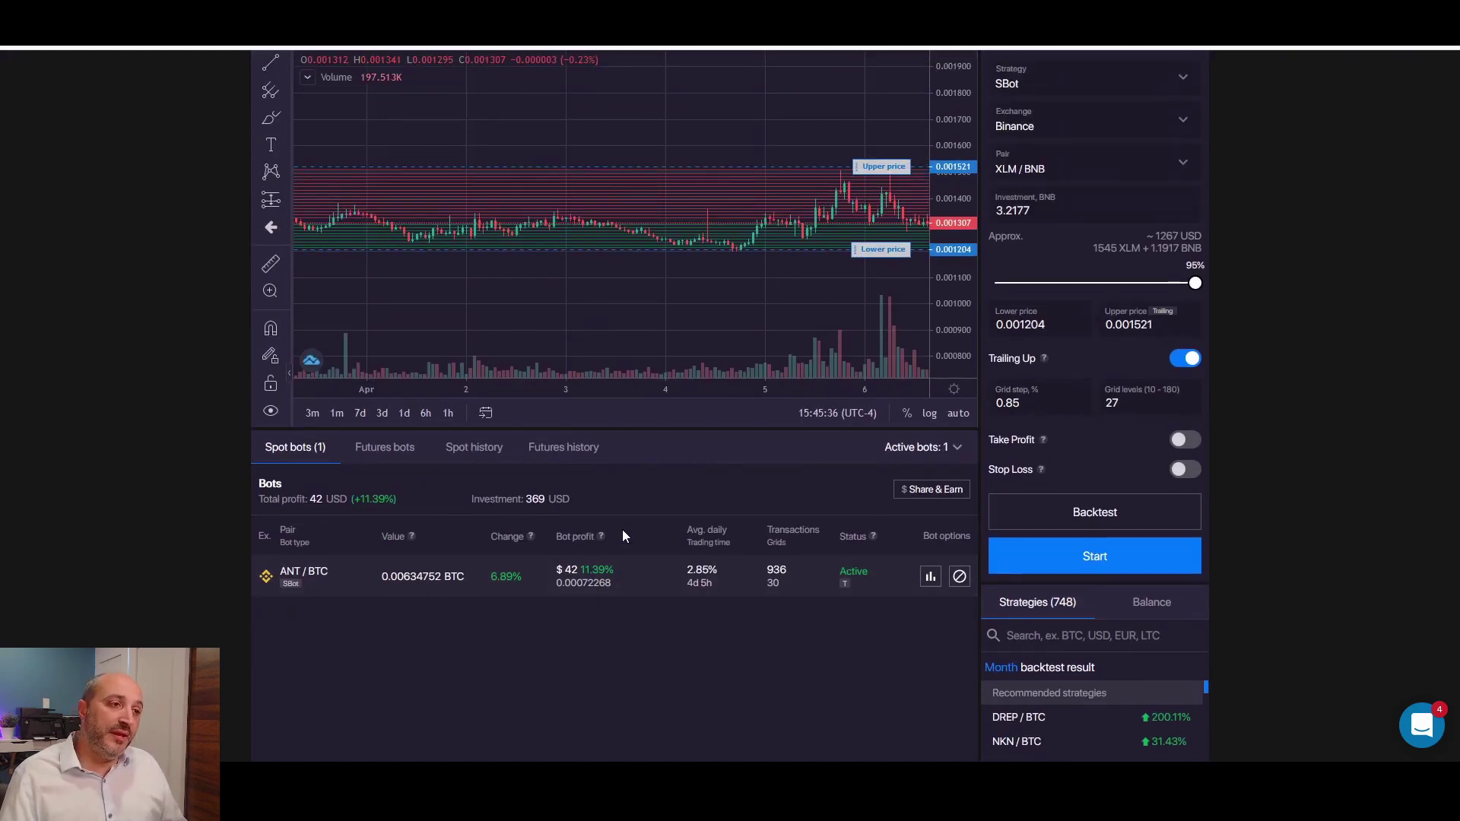
scroll(581, 498, up, 1)
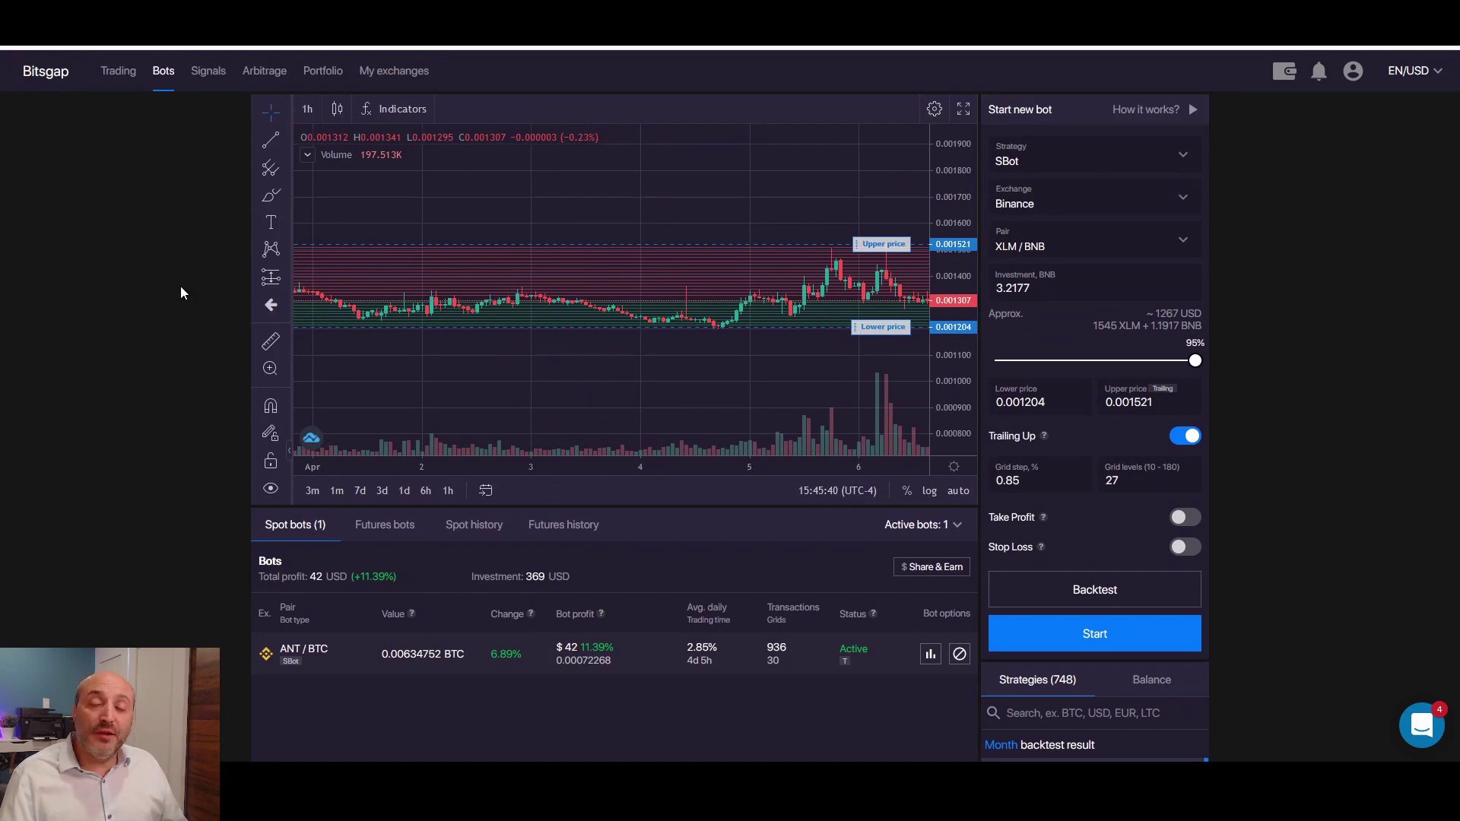
scroll(180, 286, down, 2)
scroll(183, 290, up, 2)
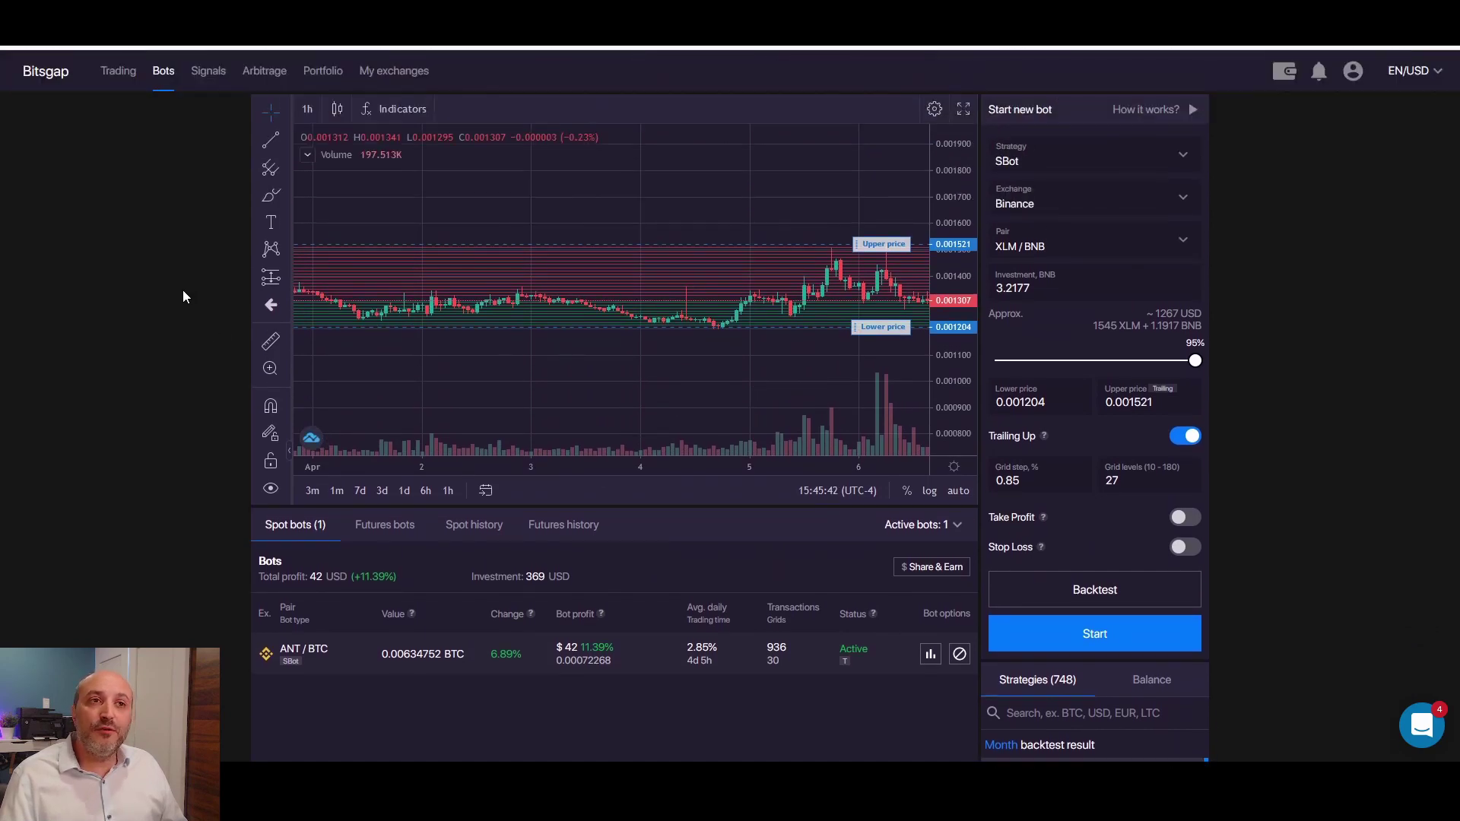
mouse_move(1289, 73)
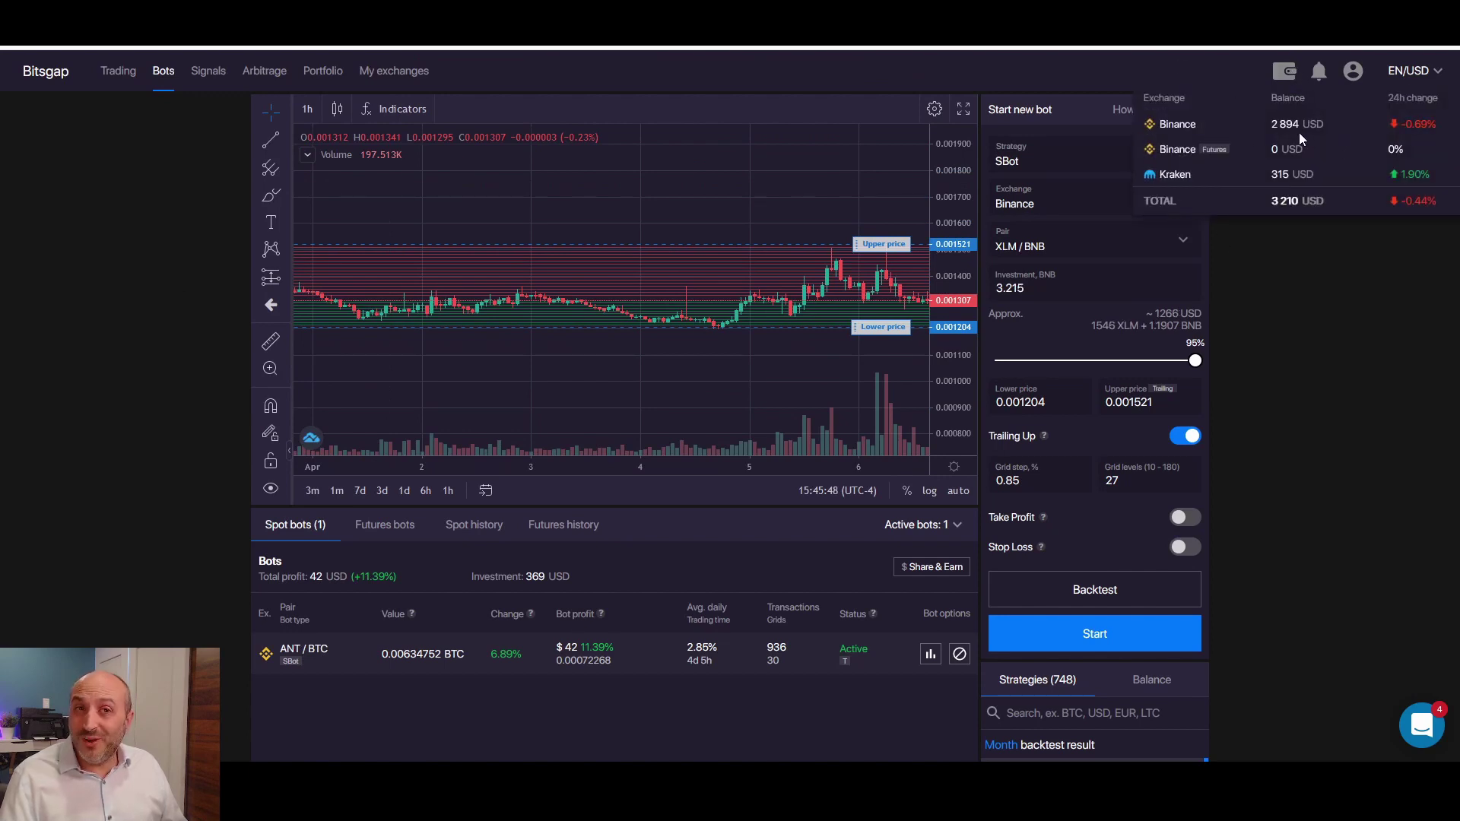
Go through the full spot history again, comparing change and profit of the closed and stop-loss bots
scroll(304, 412, down, 2)
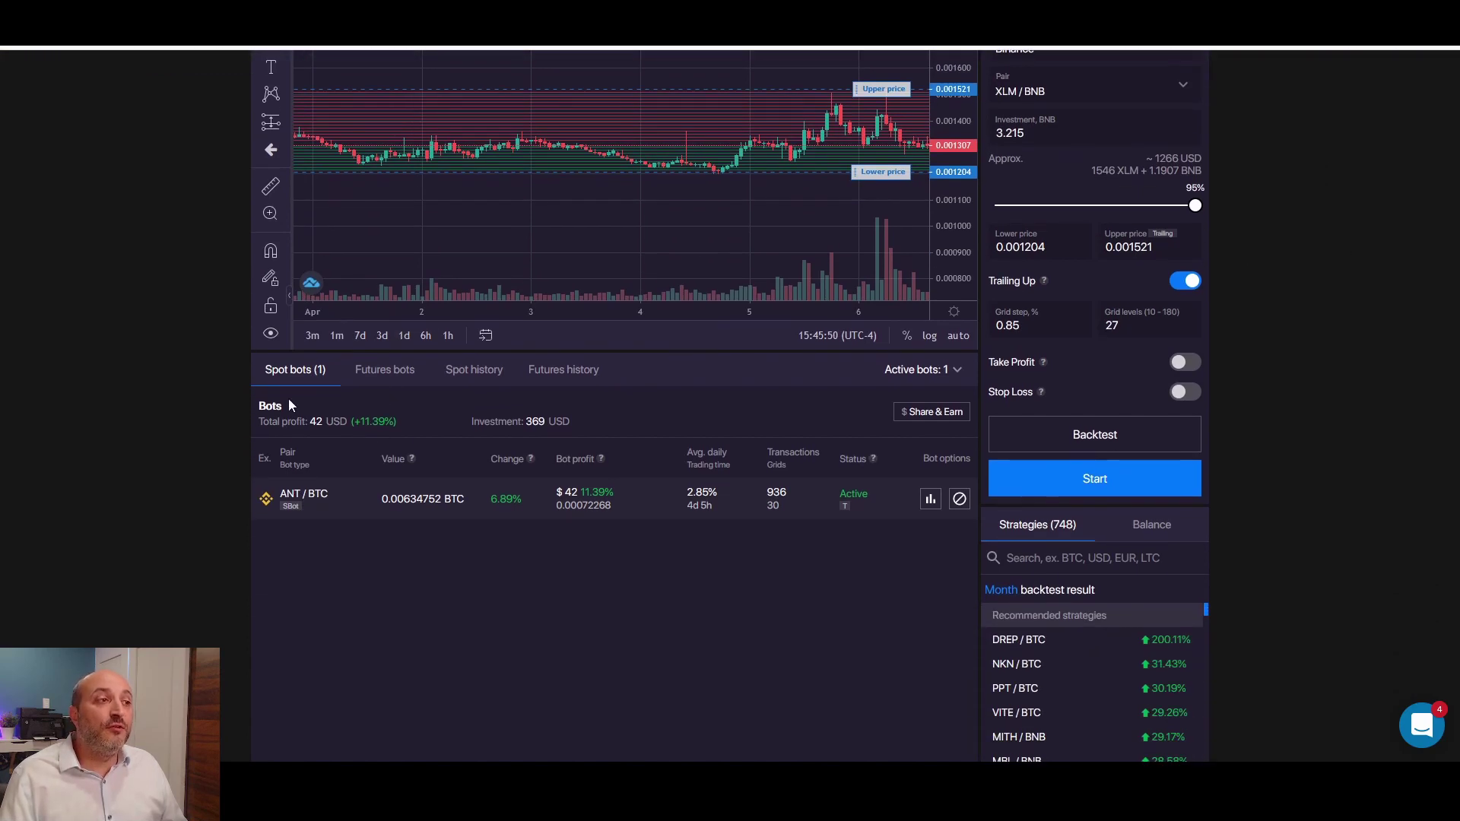
click(483, 369)
scroll(195, 492, down, 1)
scroll(195, 493, up, 1)
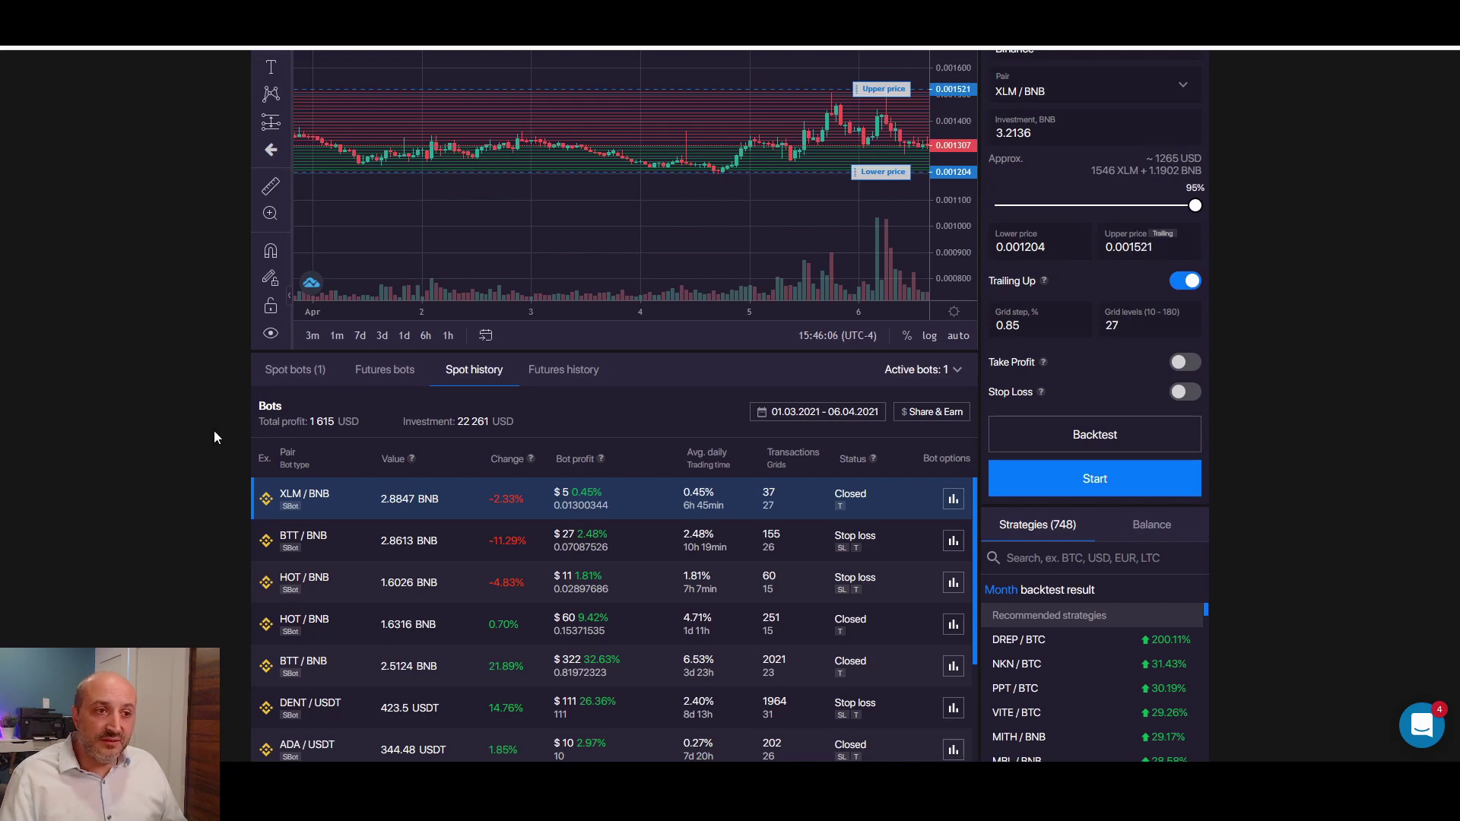
scroll(214, 437, down, 2)
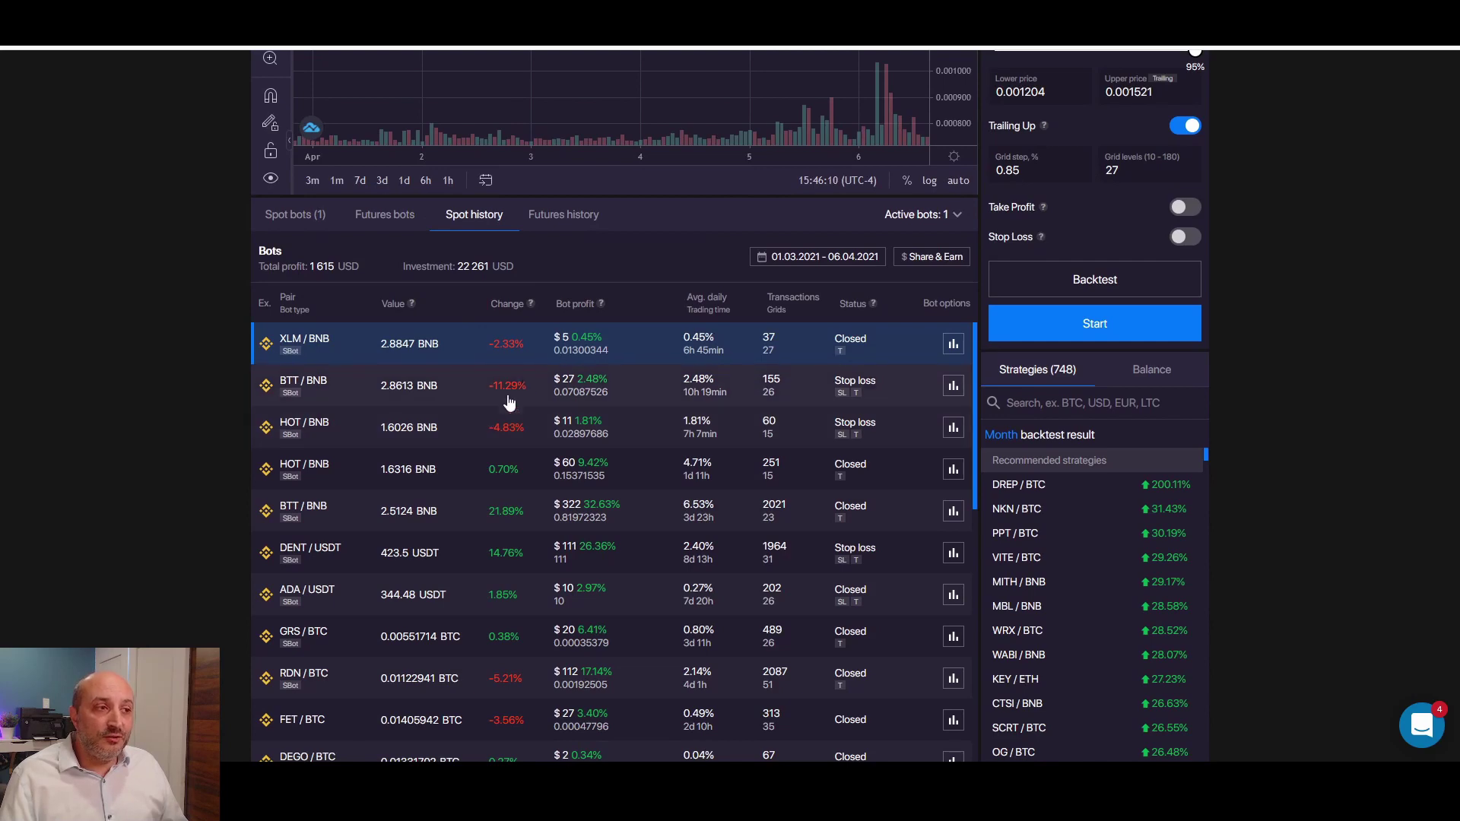
scroll(521, 418, down, 5)
scroll(525, 517, down, 5)
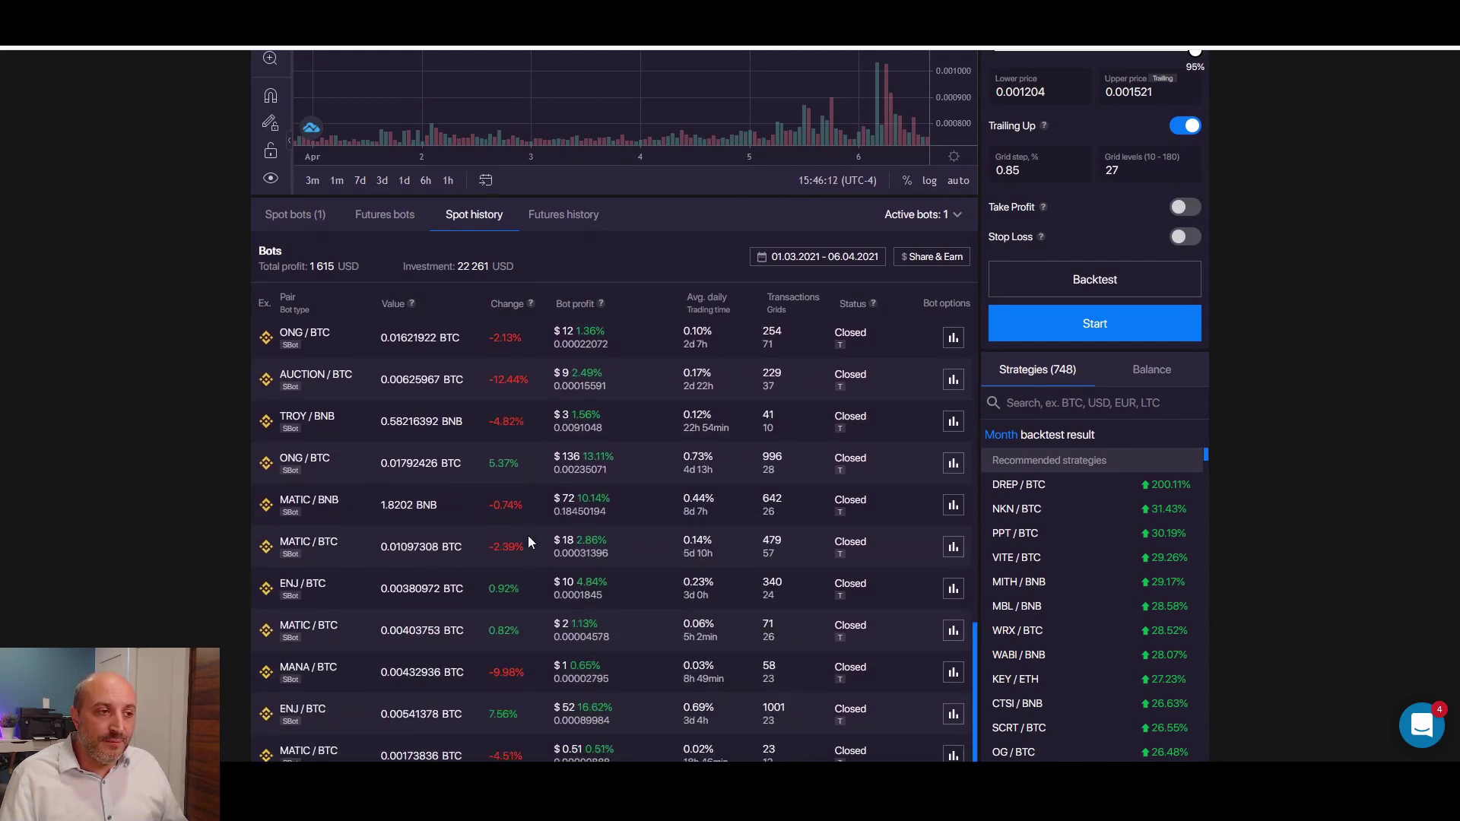
scroll(530, 514, up, 12)
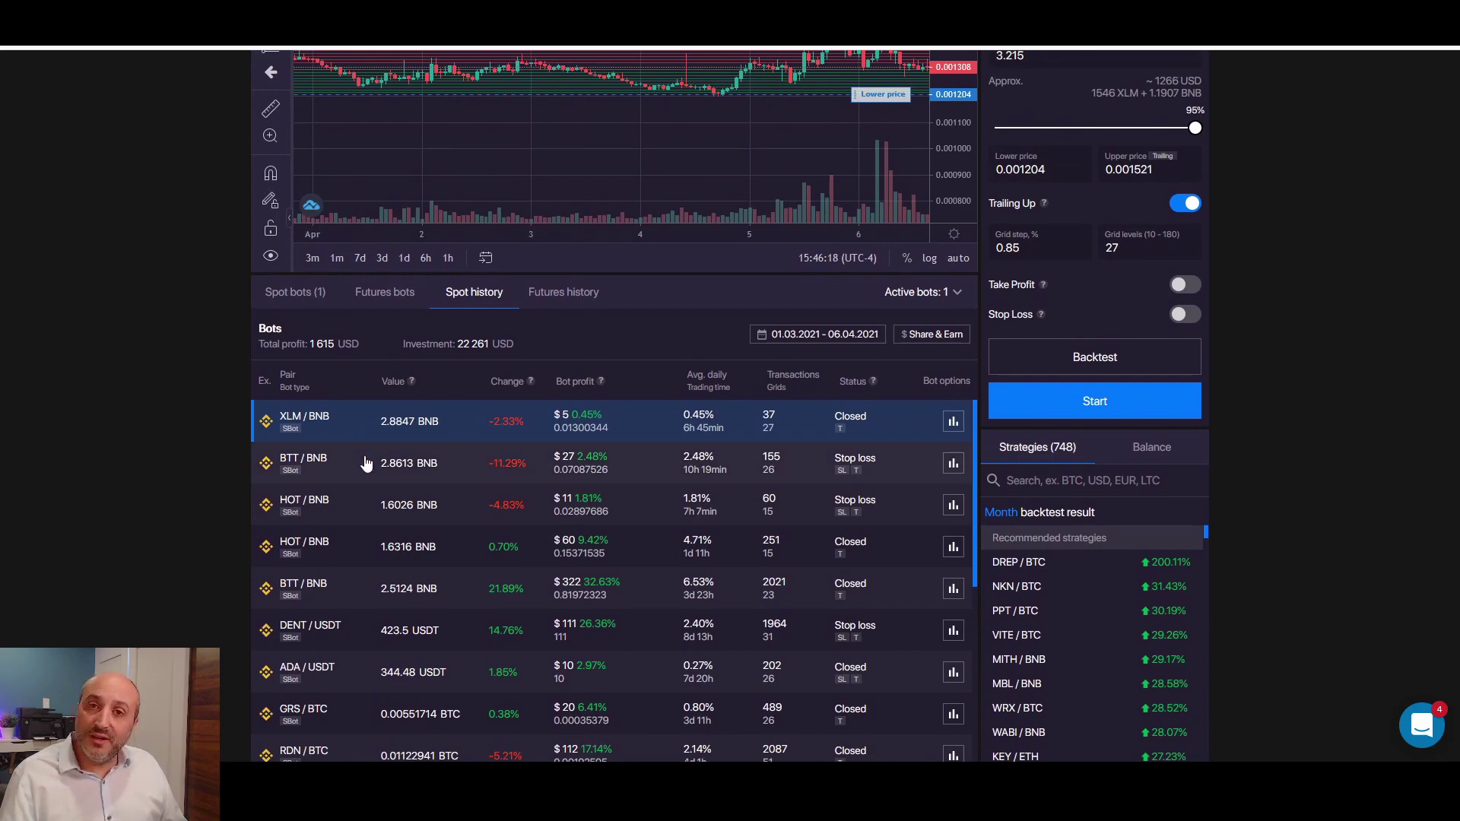
Check the exchange balances again and return to the spot history list
scroll(388, 482, up, 3)
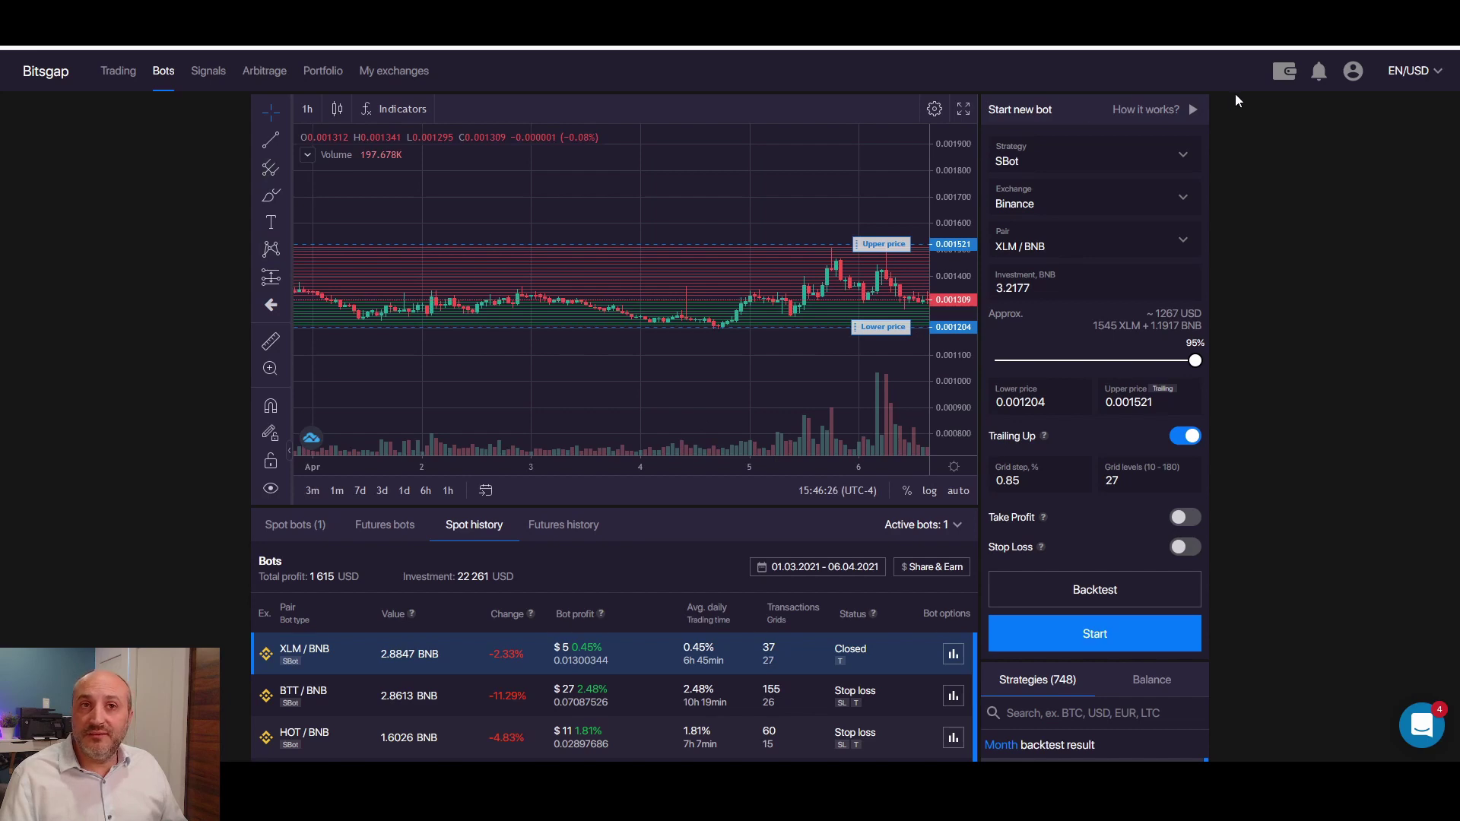
click(1277, 72)
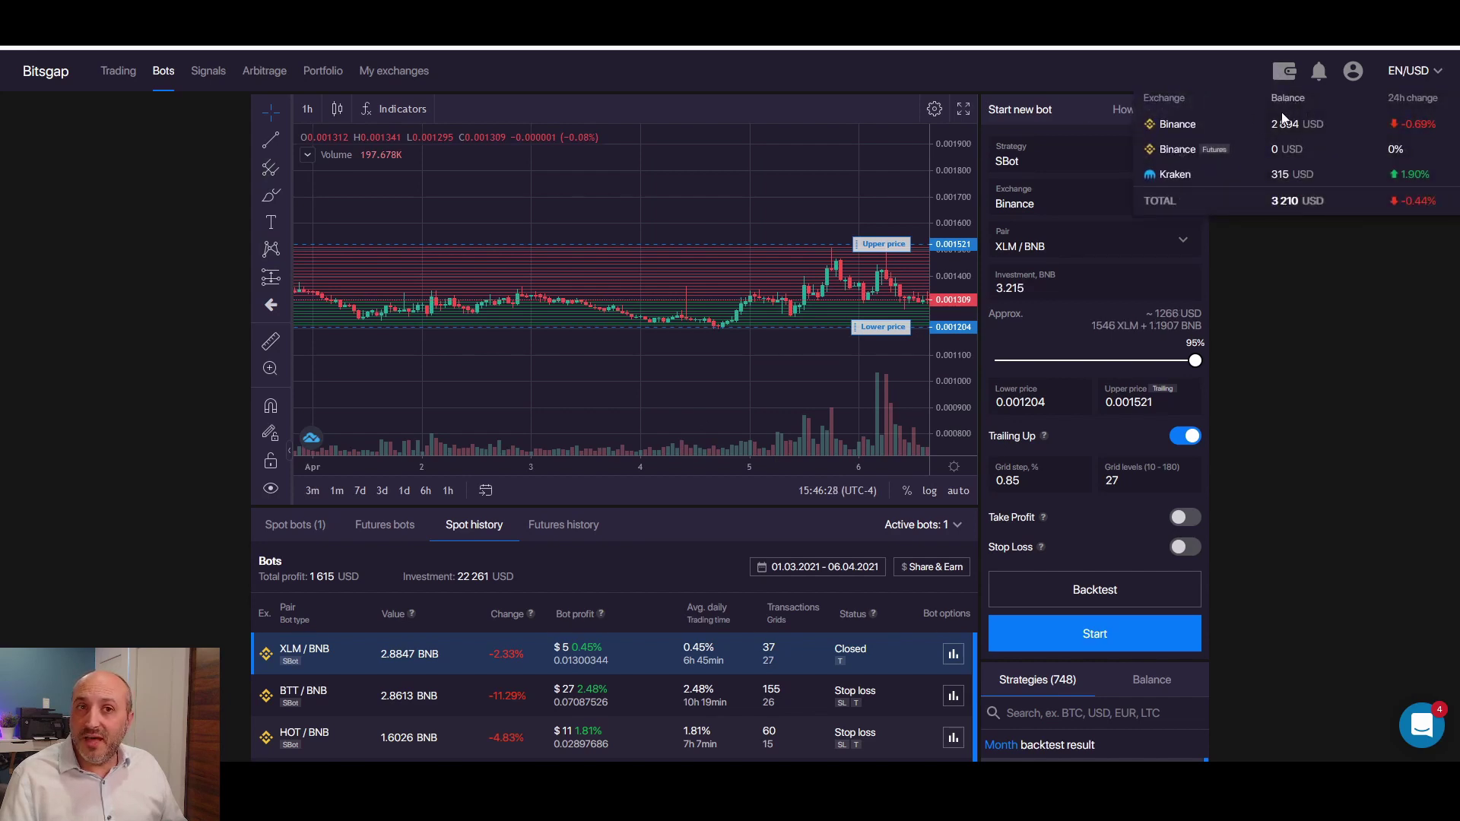
scroll(270, 505, down, 2)
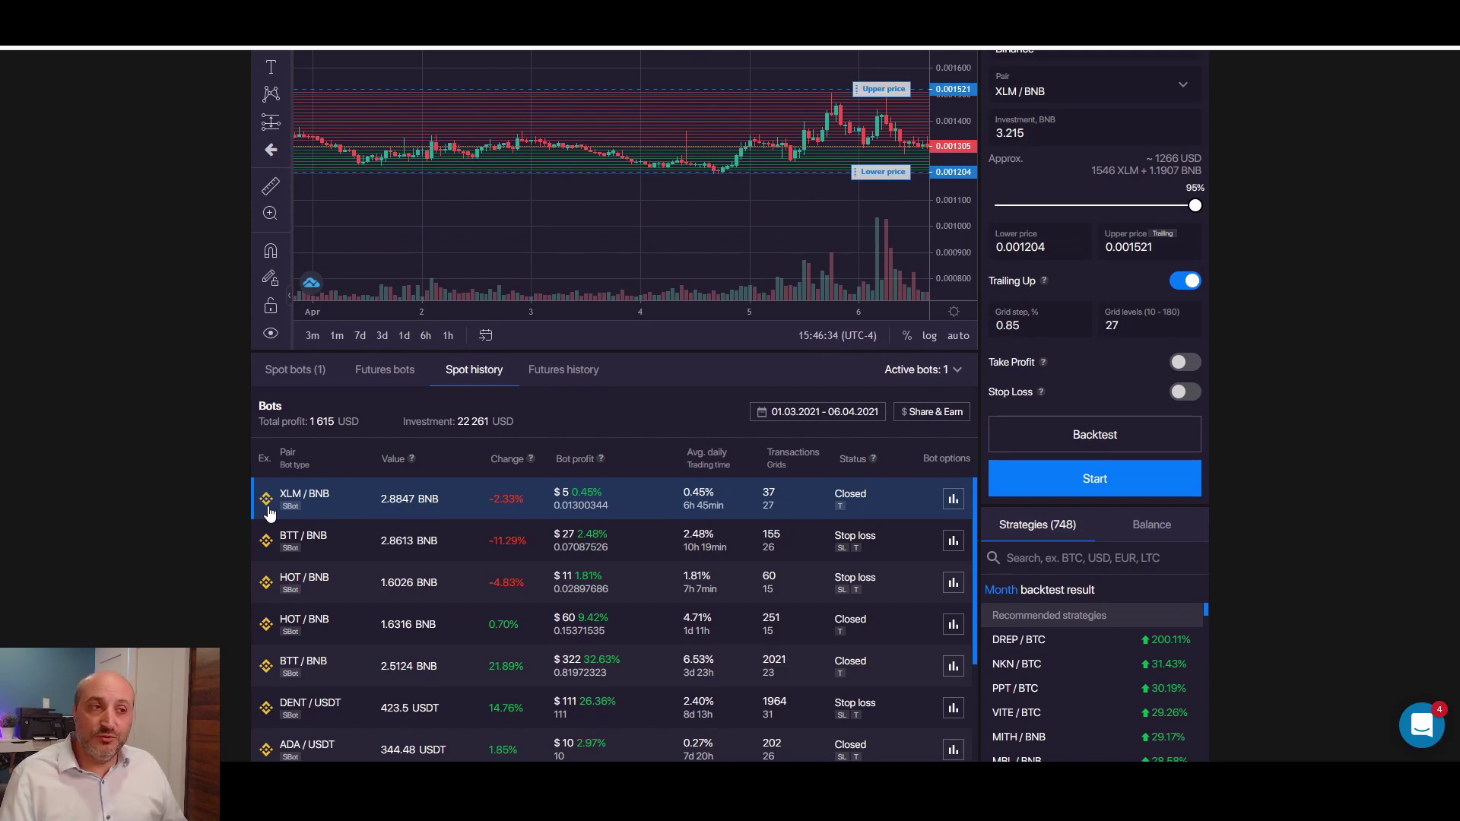
Search the recommended strategies for usd and clear the search
scroll(269, 514, down, 2)
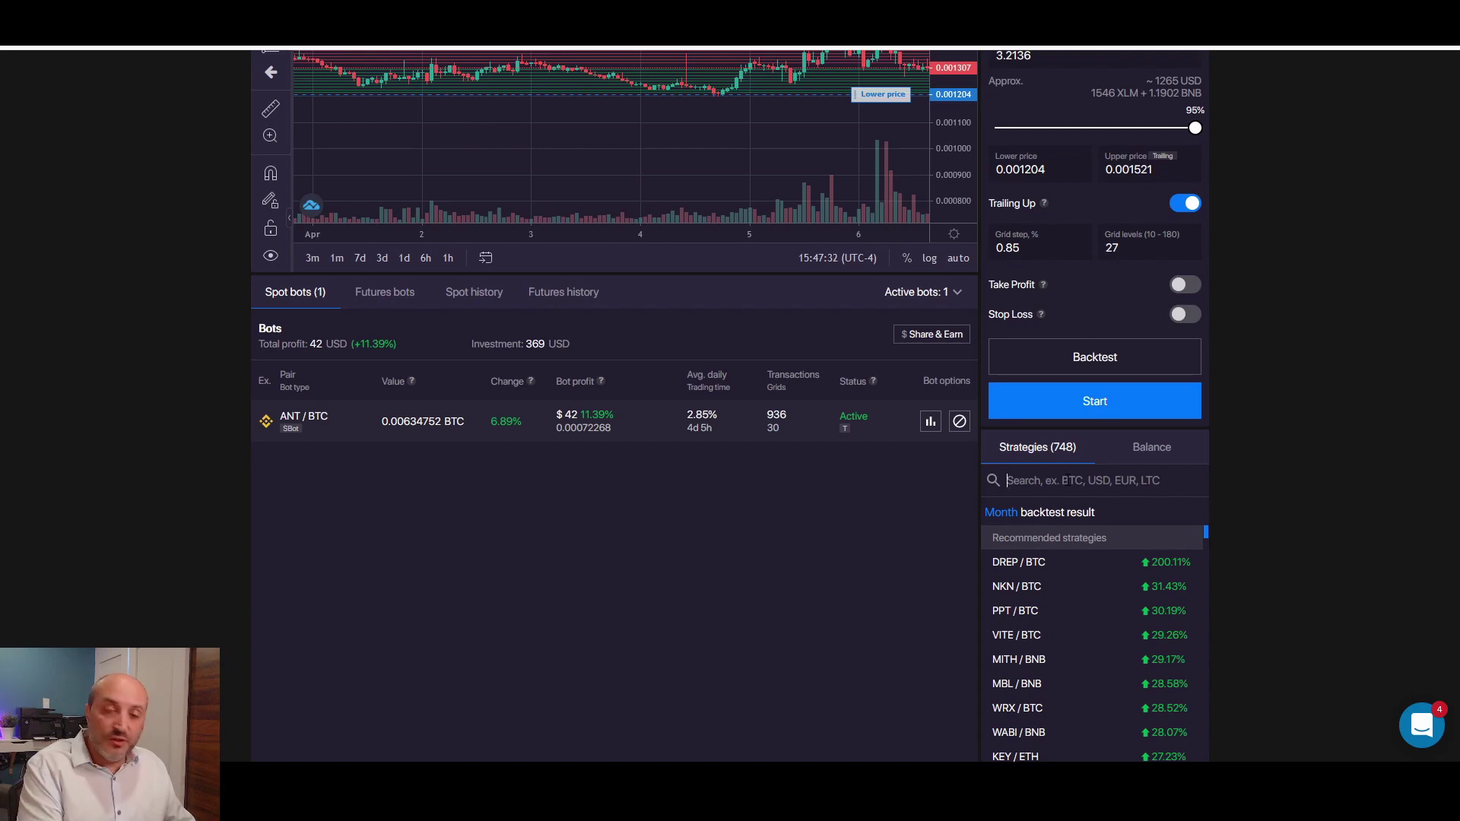
text(usd)
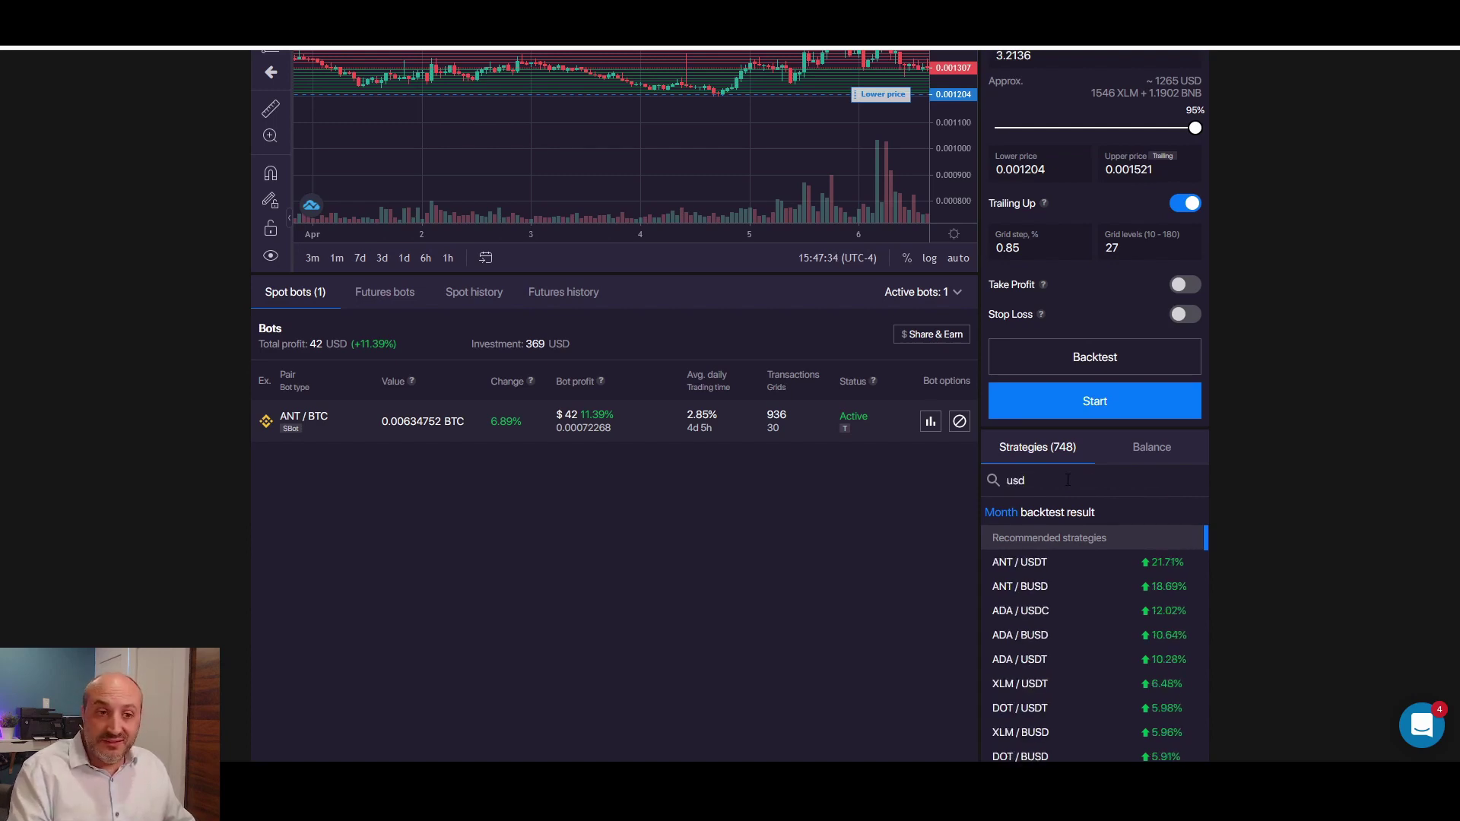
text(t)
key(BackSpace)
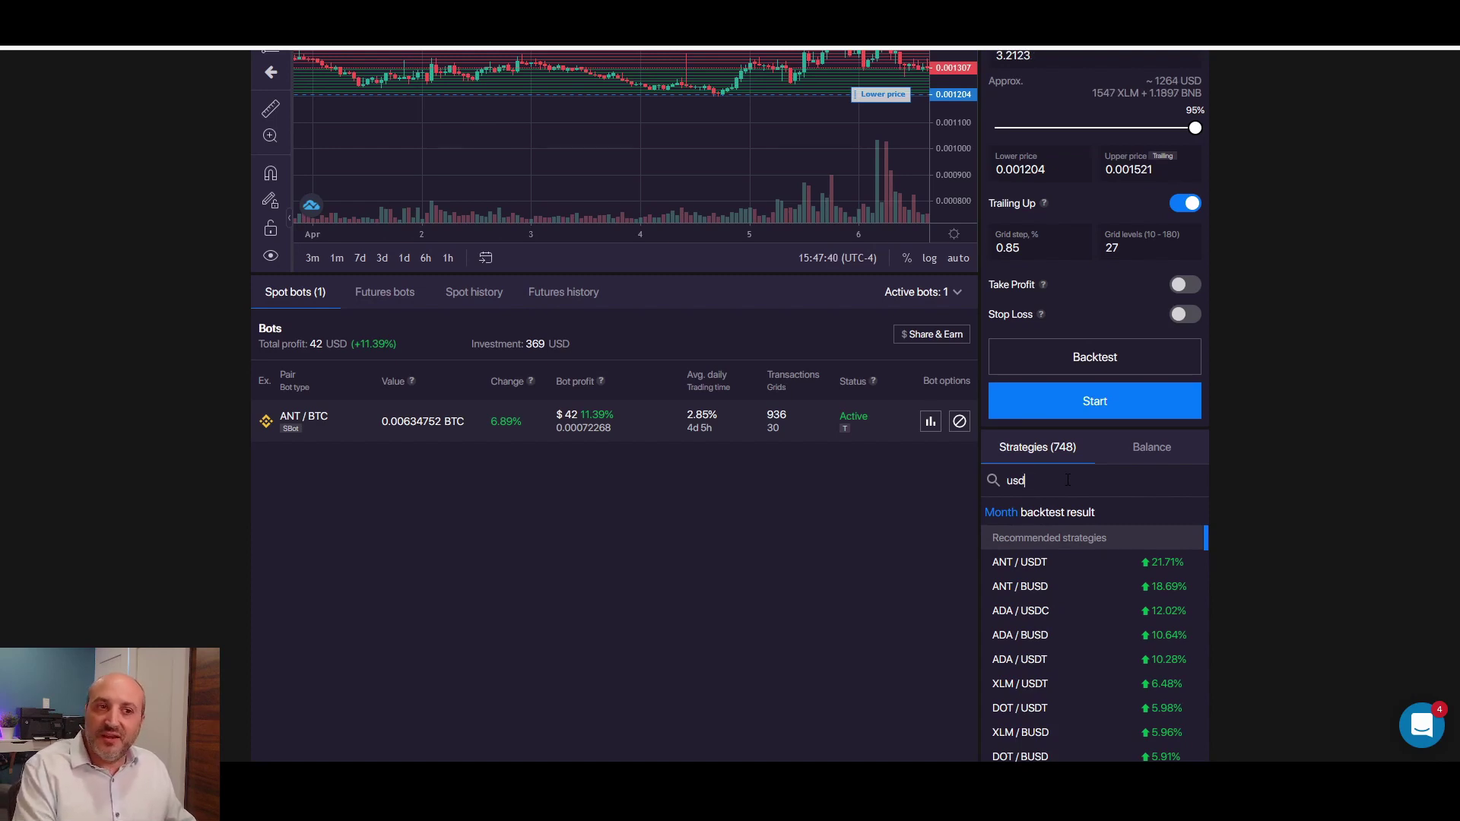
key(BackSpace)
key(BackSpace)
key(BackSpace)
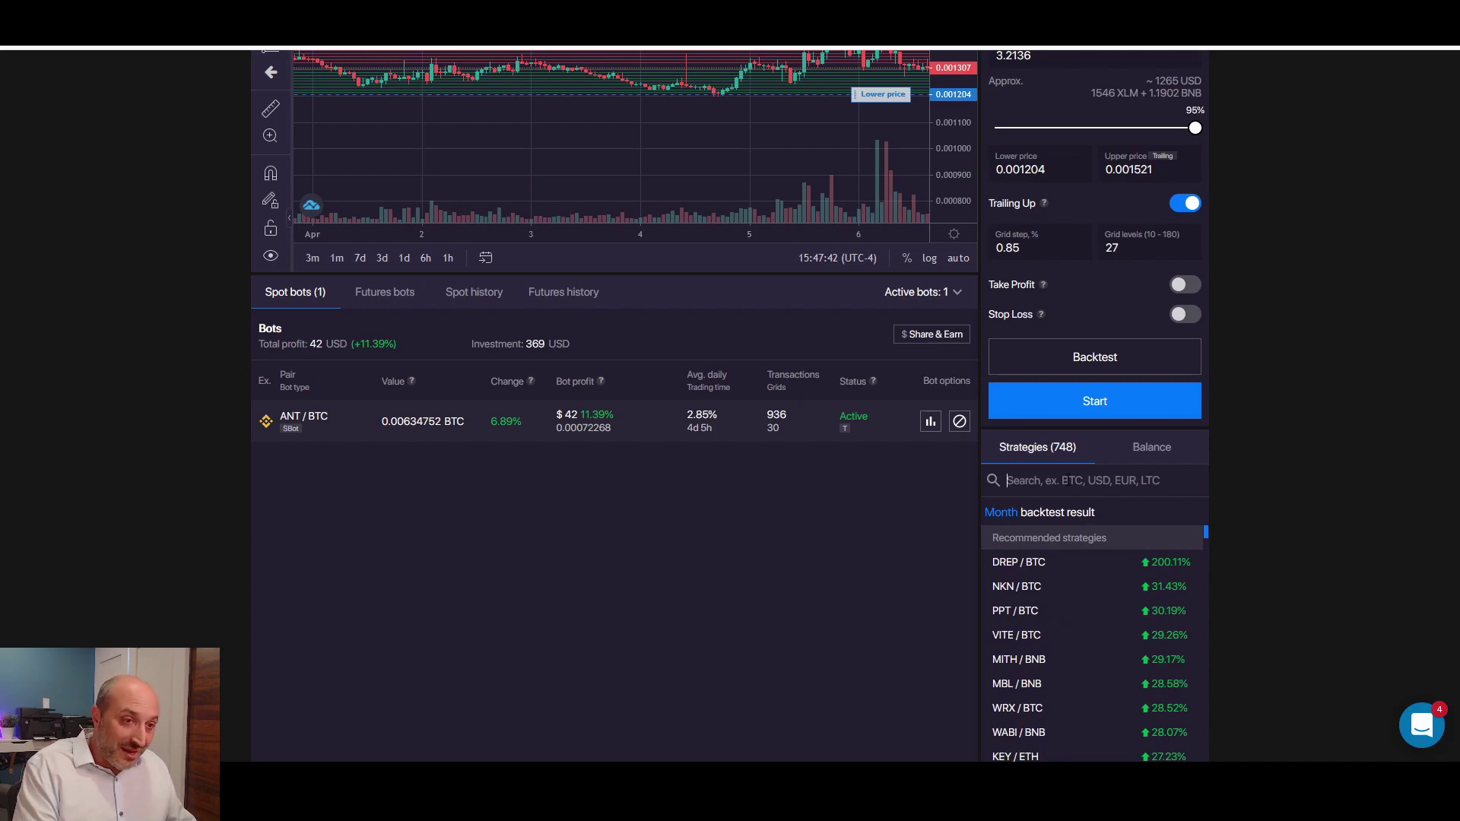
Search the strategies for bnb and look through the recommended BNB pairs
text(bnb)
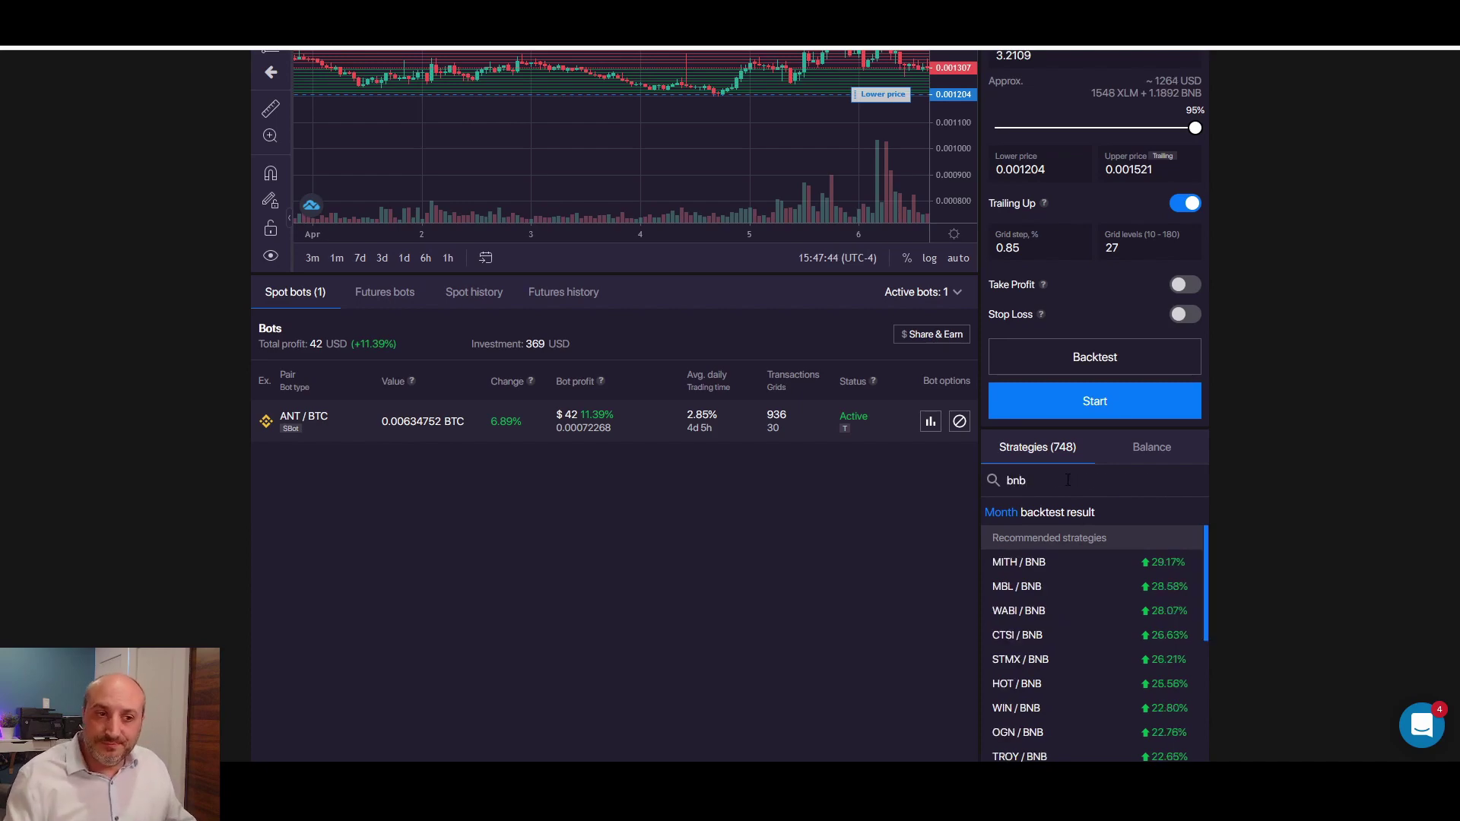
scroll(1080, 516, down, 5)
scroll(1284, 484, up, 2)
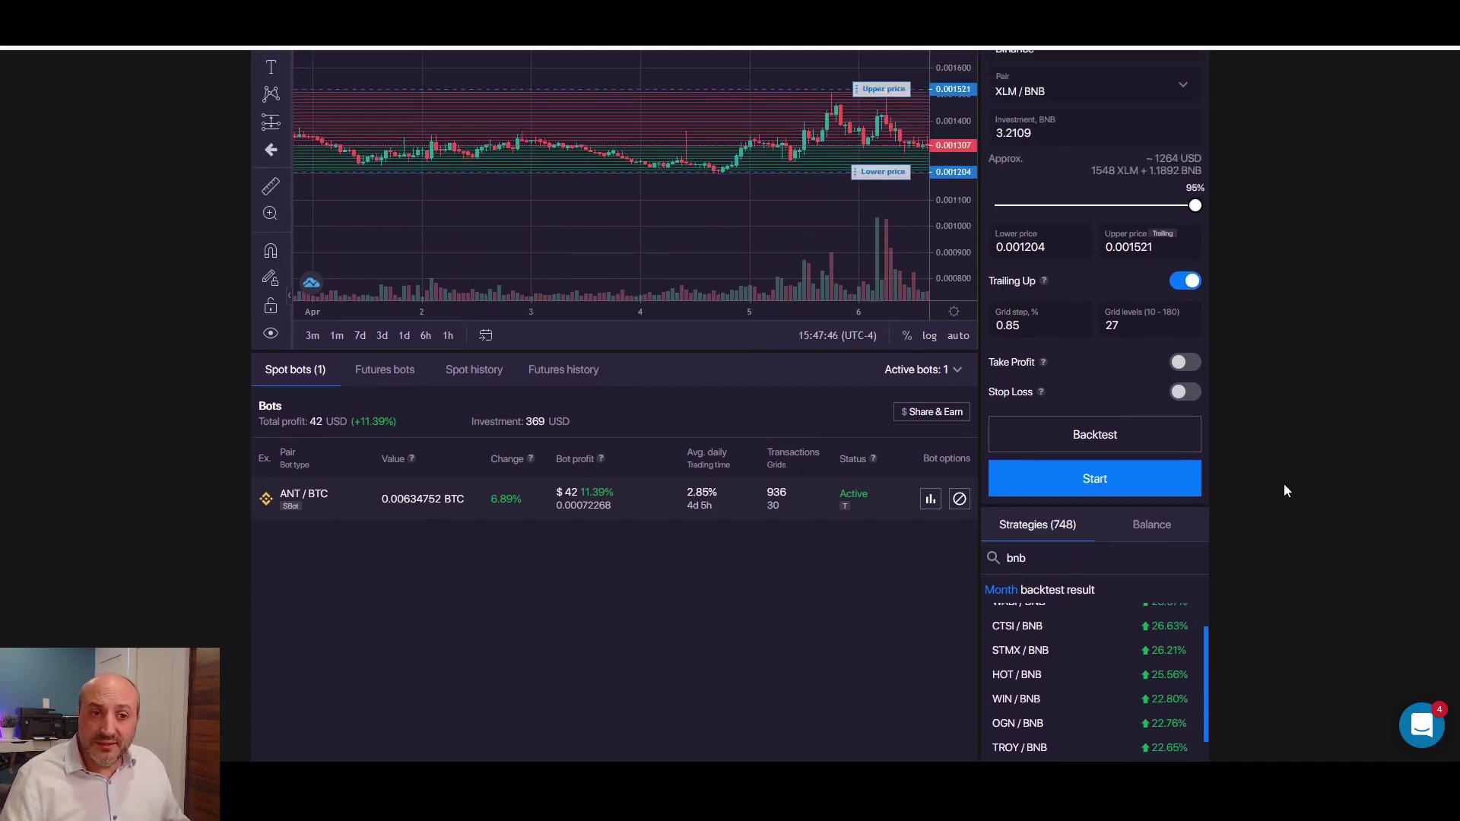
Switch the BNB strategies from Month to 3 days backtest results and compare the recommended pairs
scroll(1283, 481, down, 3)
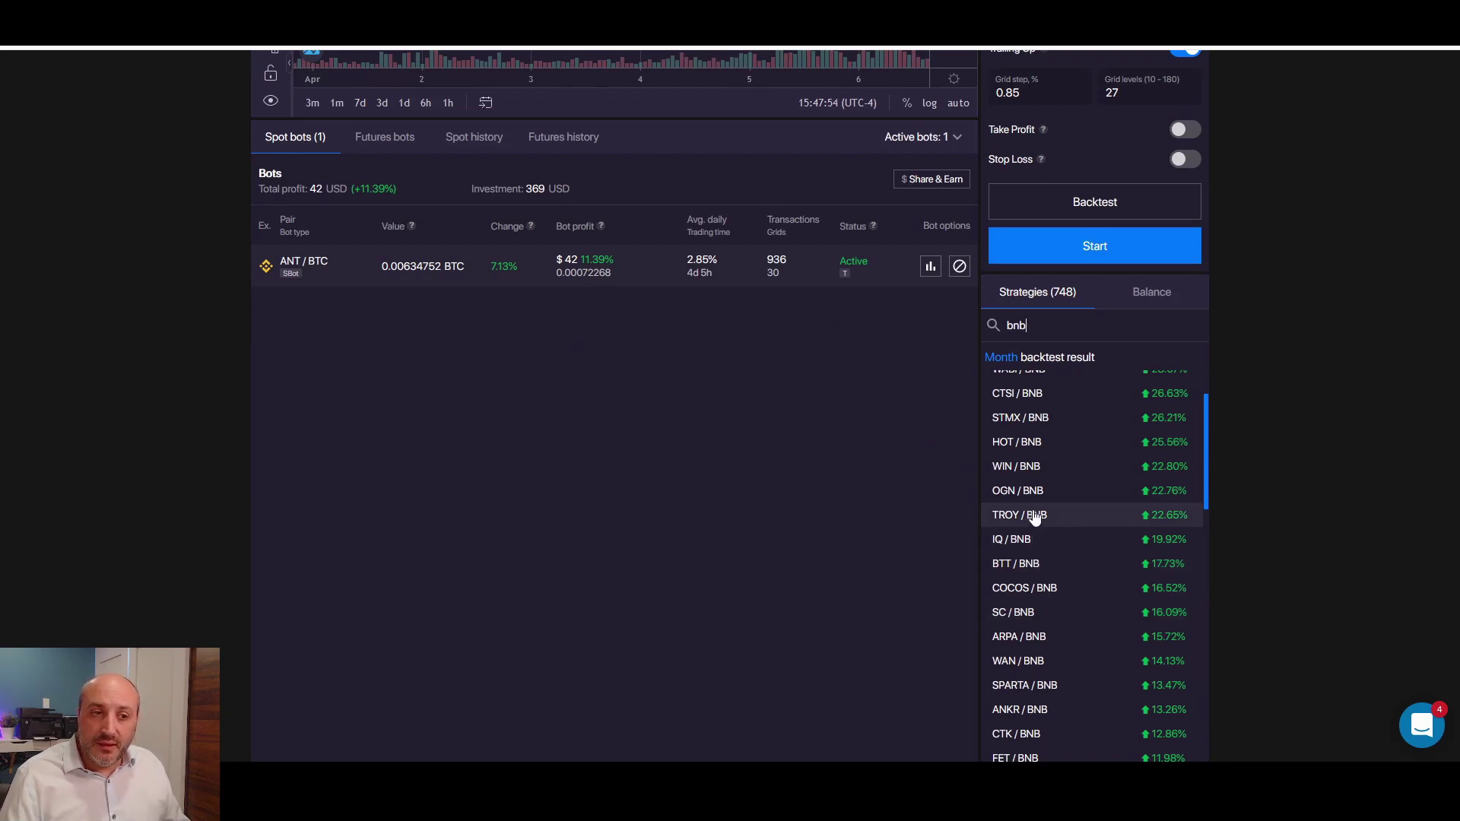
scroll(1045, 680, down, 1)
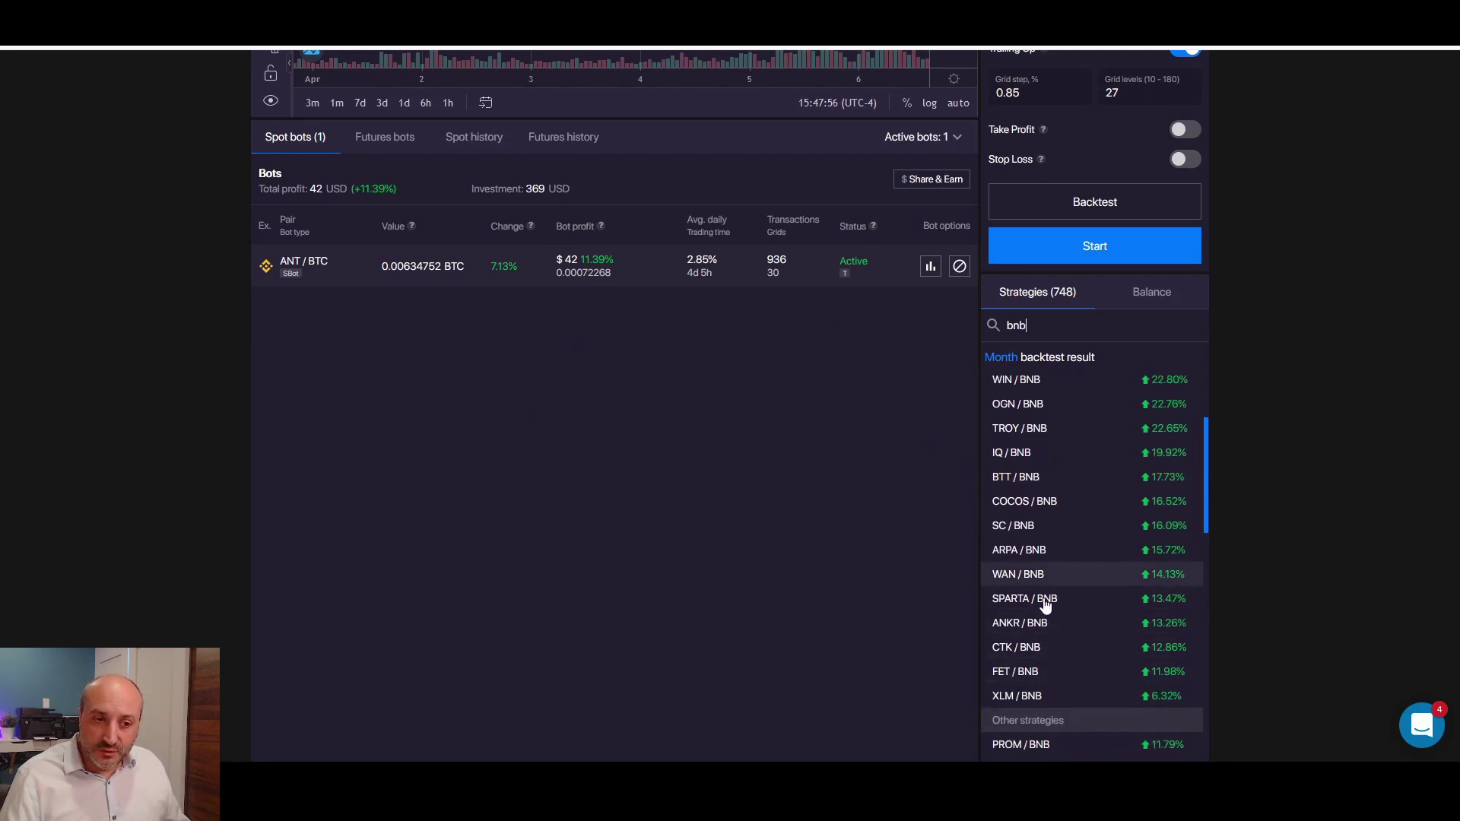
scroll(1029, 615, up, 2)
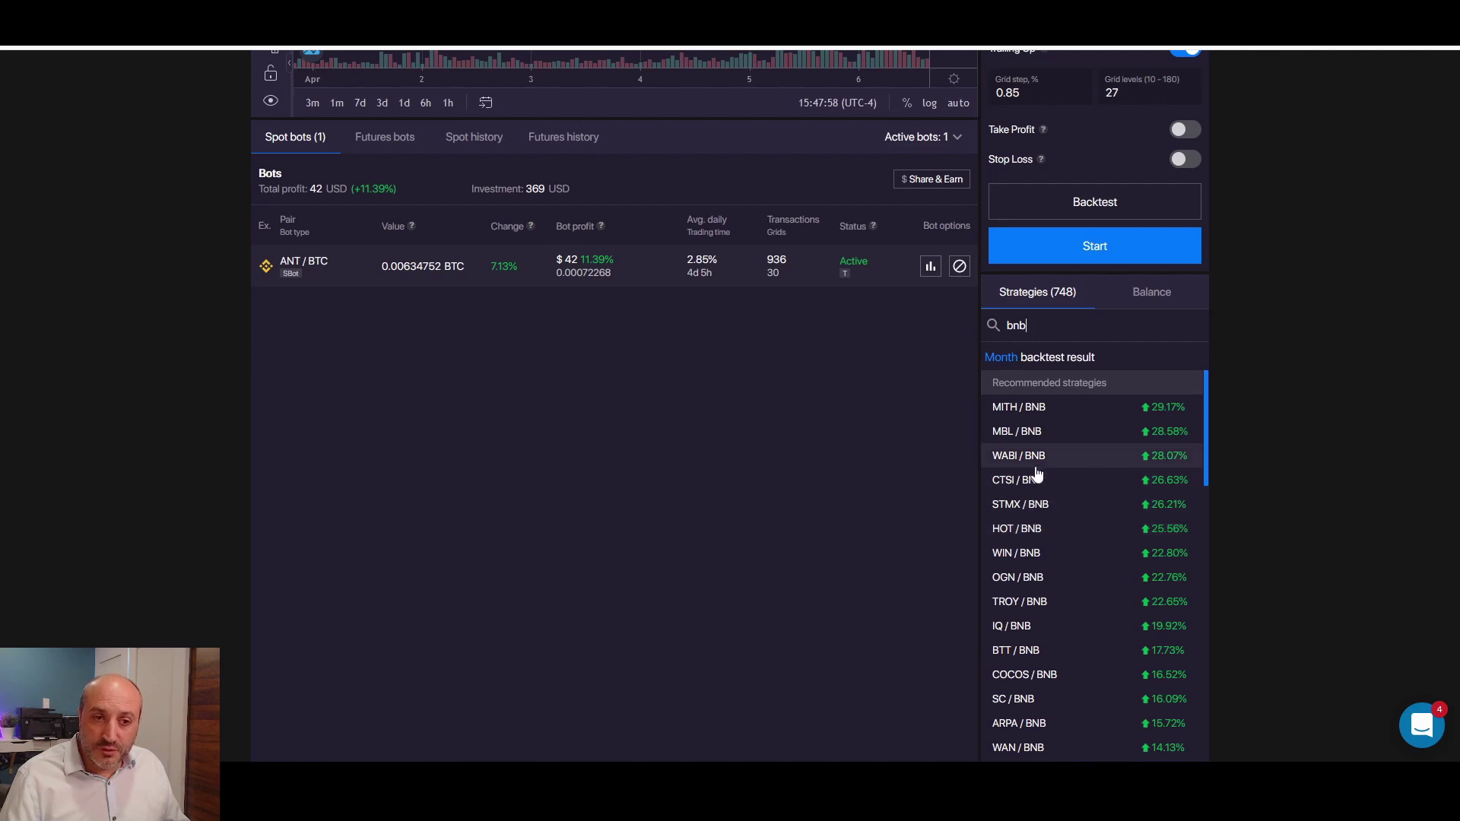
click(1001, 358)
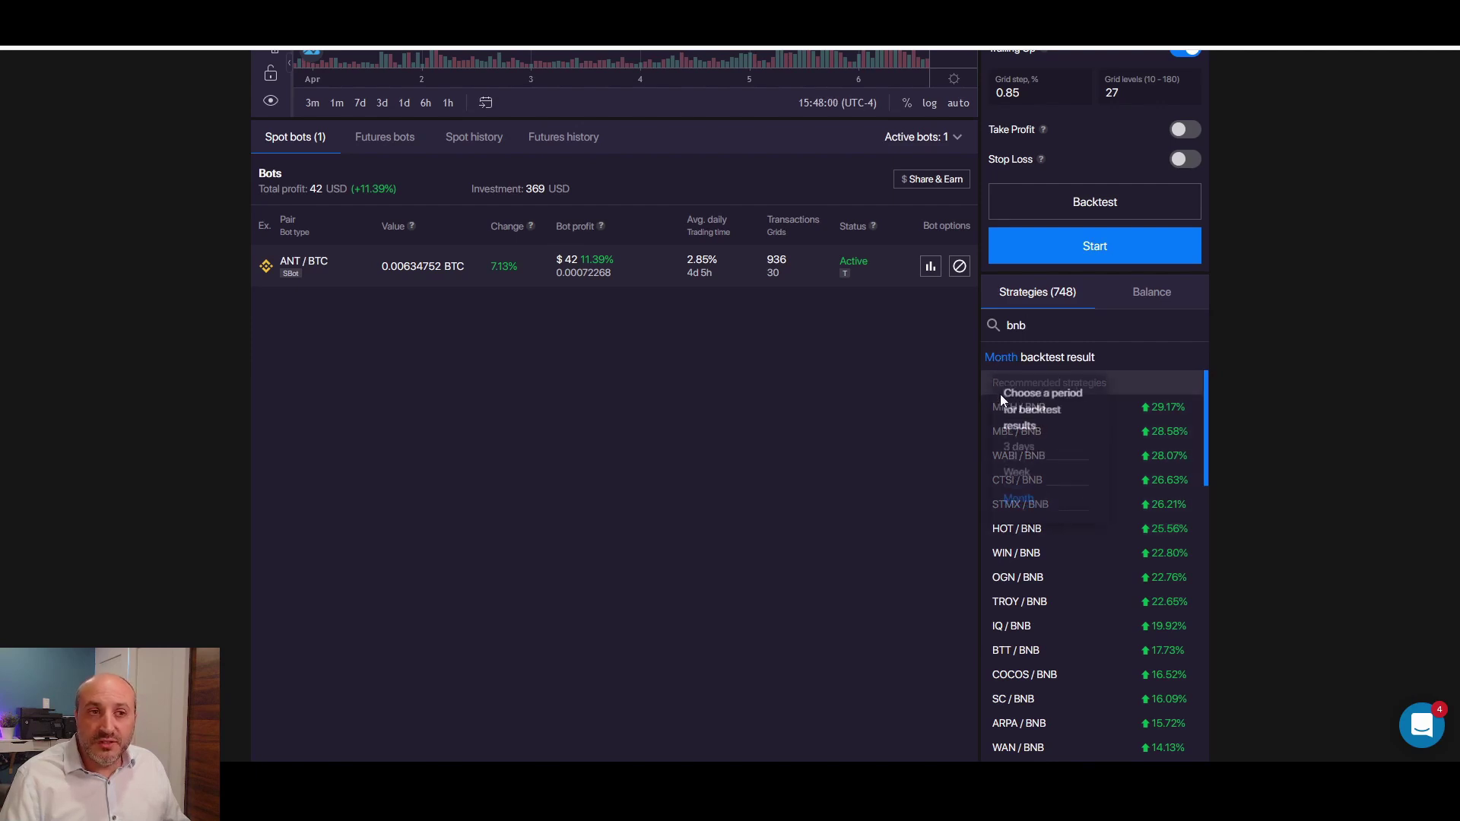
click(1020, 451)
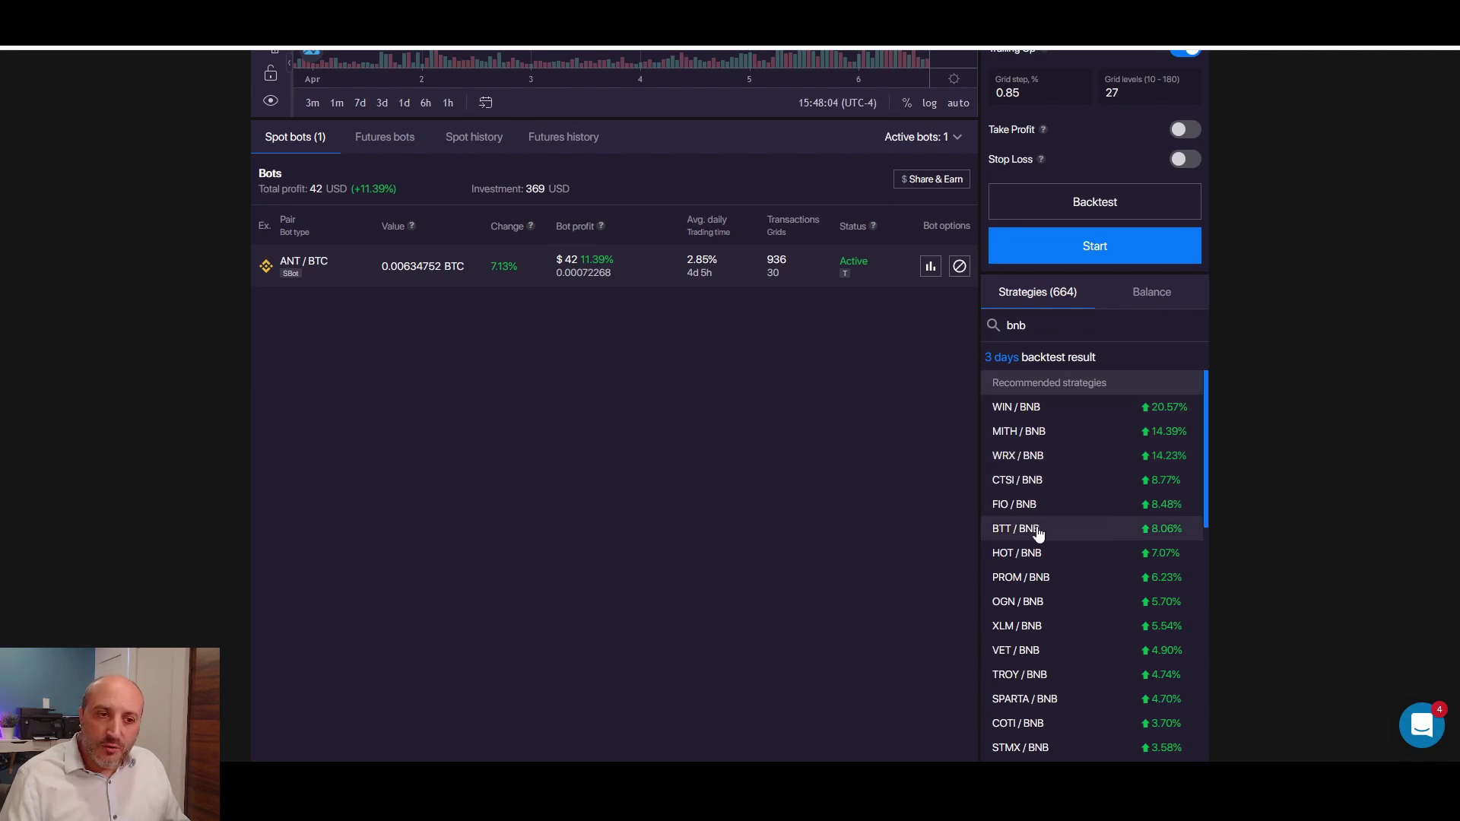
scroll(1040, 636, down, 1)
scroll(1040, 636, up, 1)
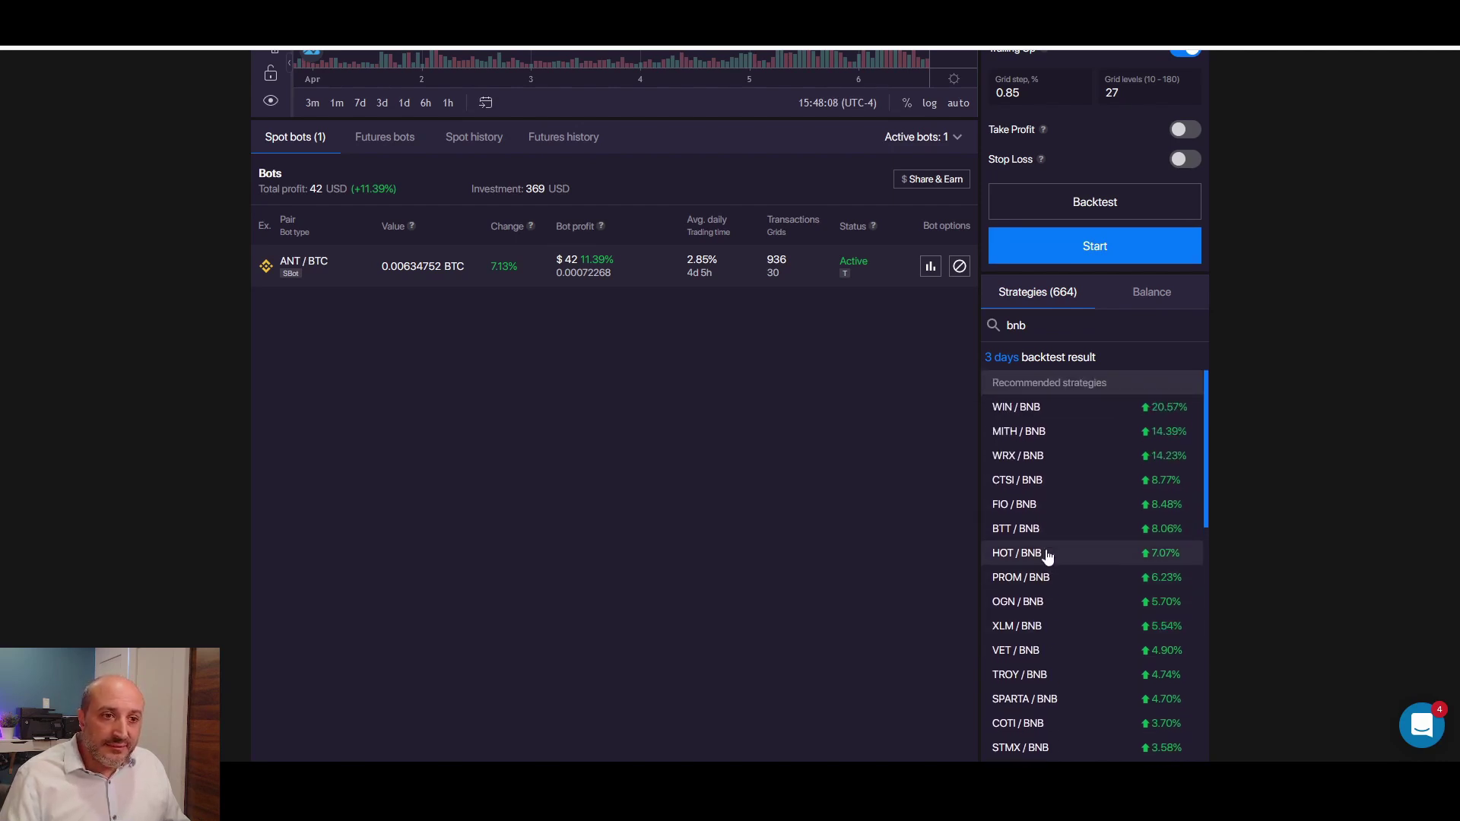
scroll(1033, 555, up, 1)
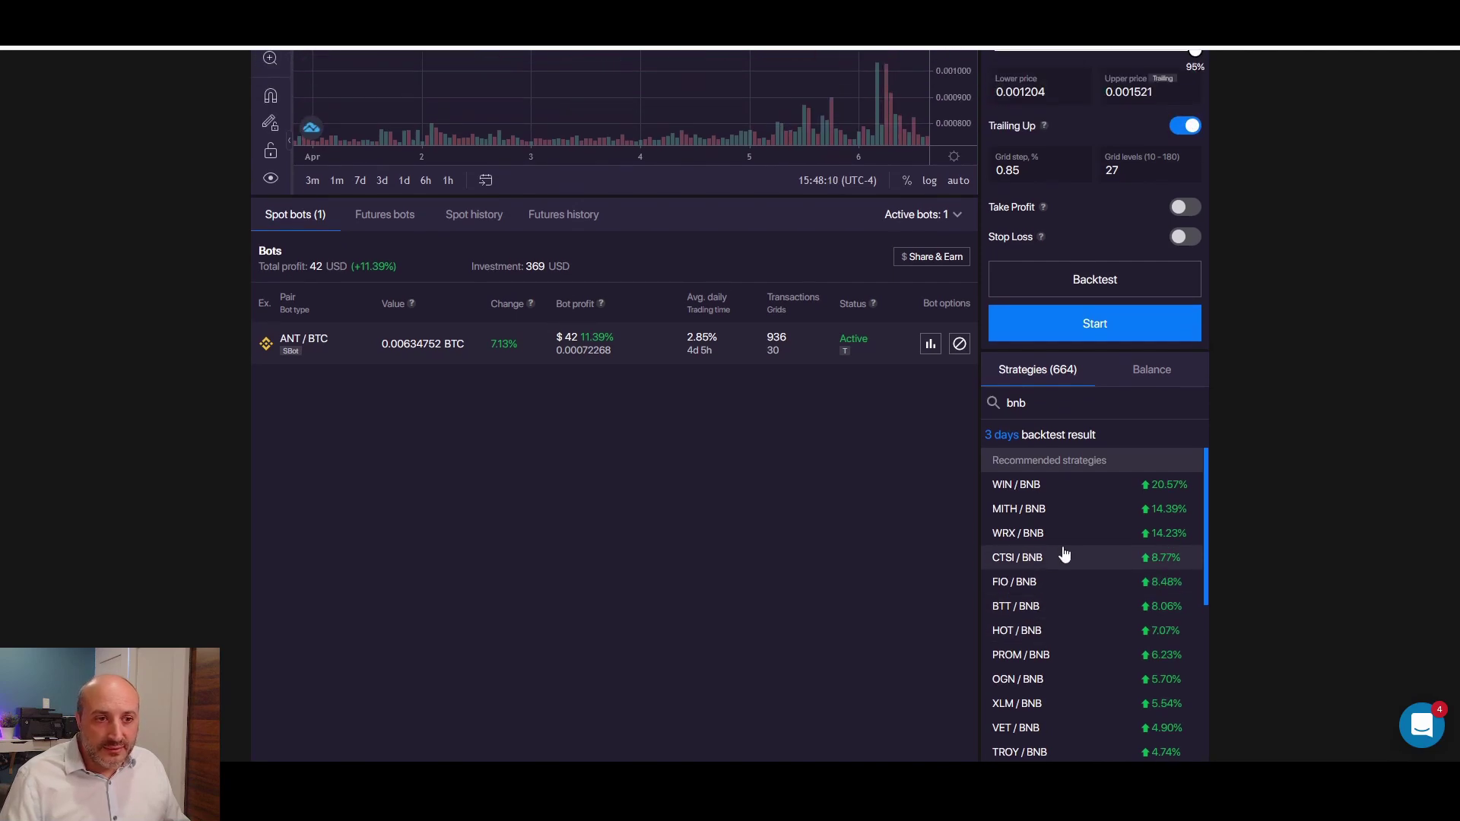
scroll(1063, 554, down, 1)
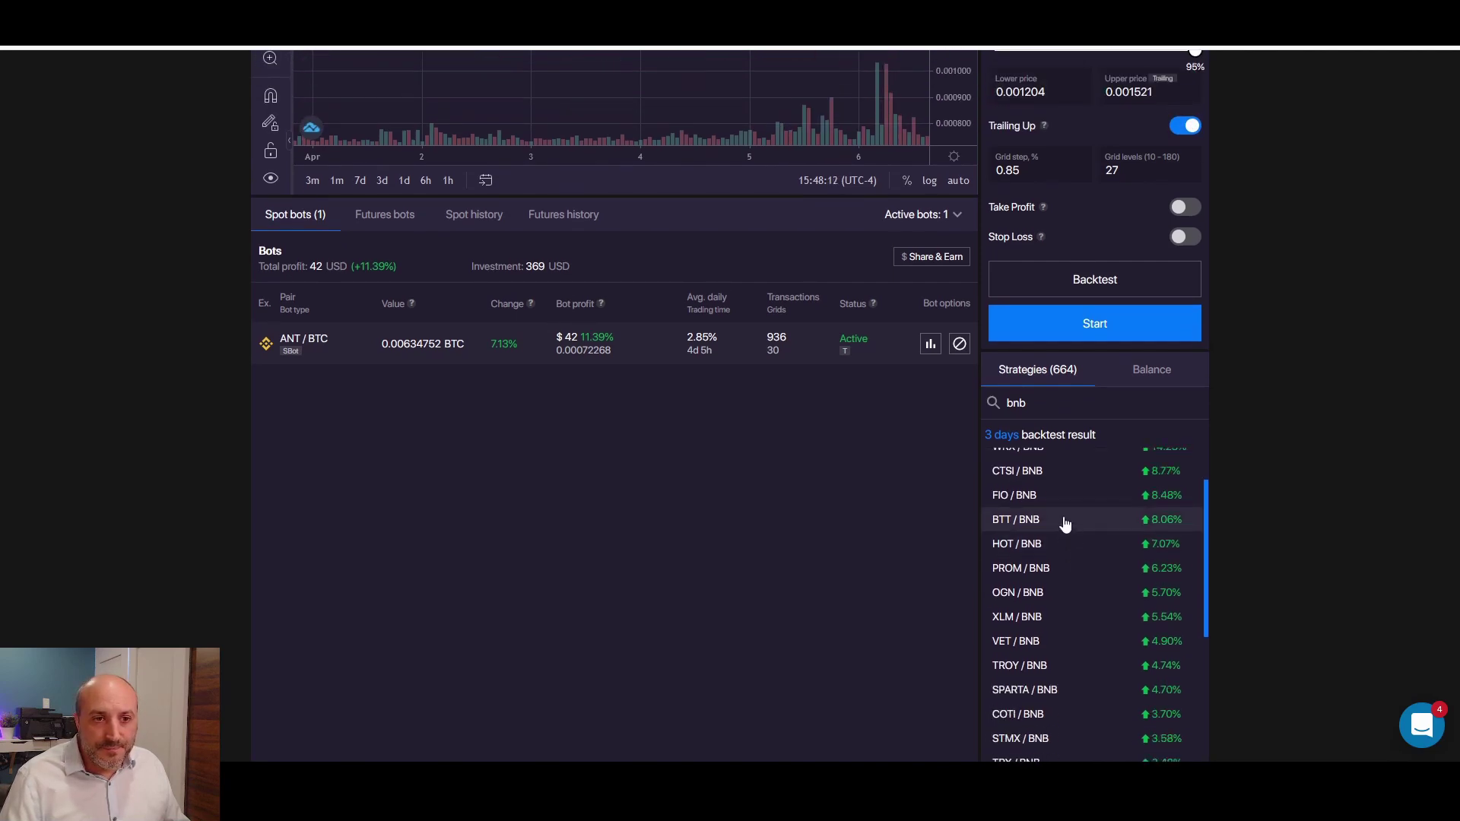
Load the HOT / BNB strategy into the new bot form and set the backtest results period to Week
click(1019, 548)
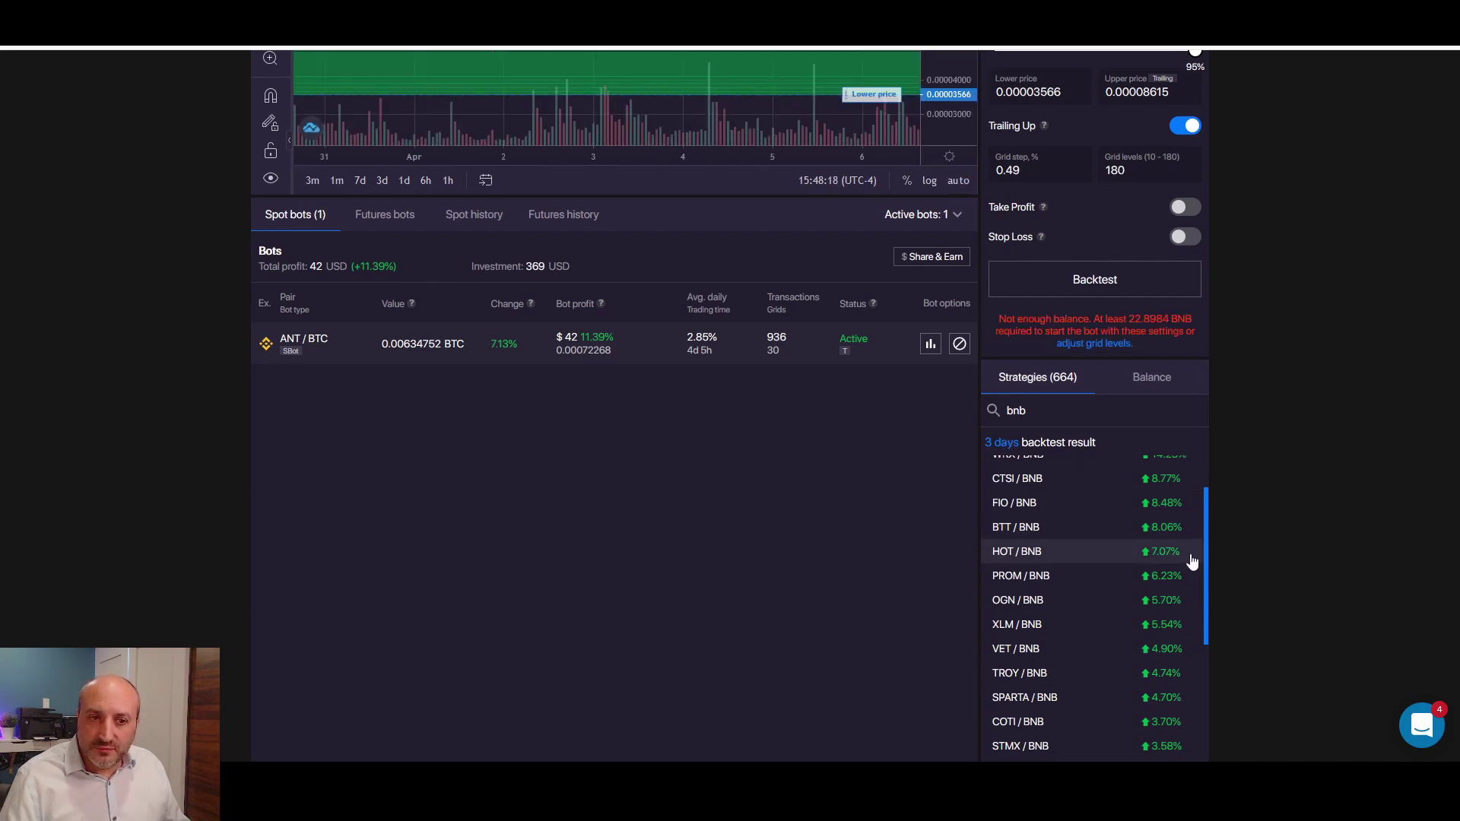
click(1004, 444)
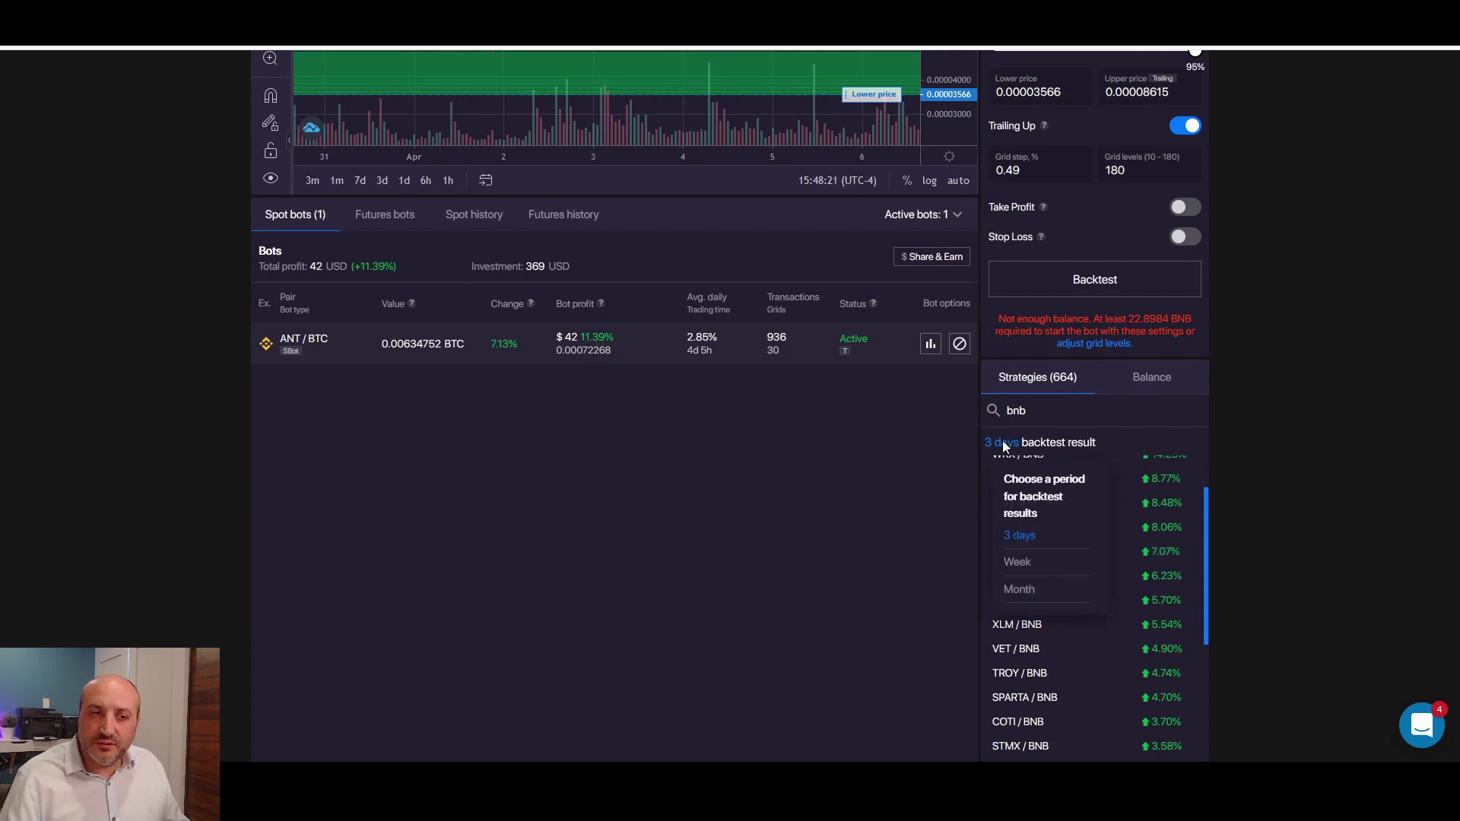
click(1016, 563)
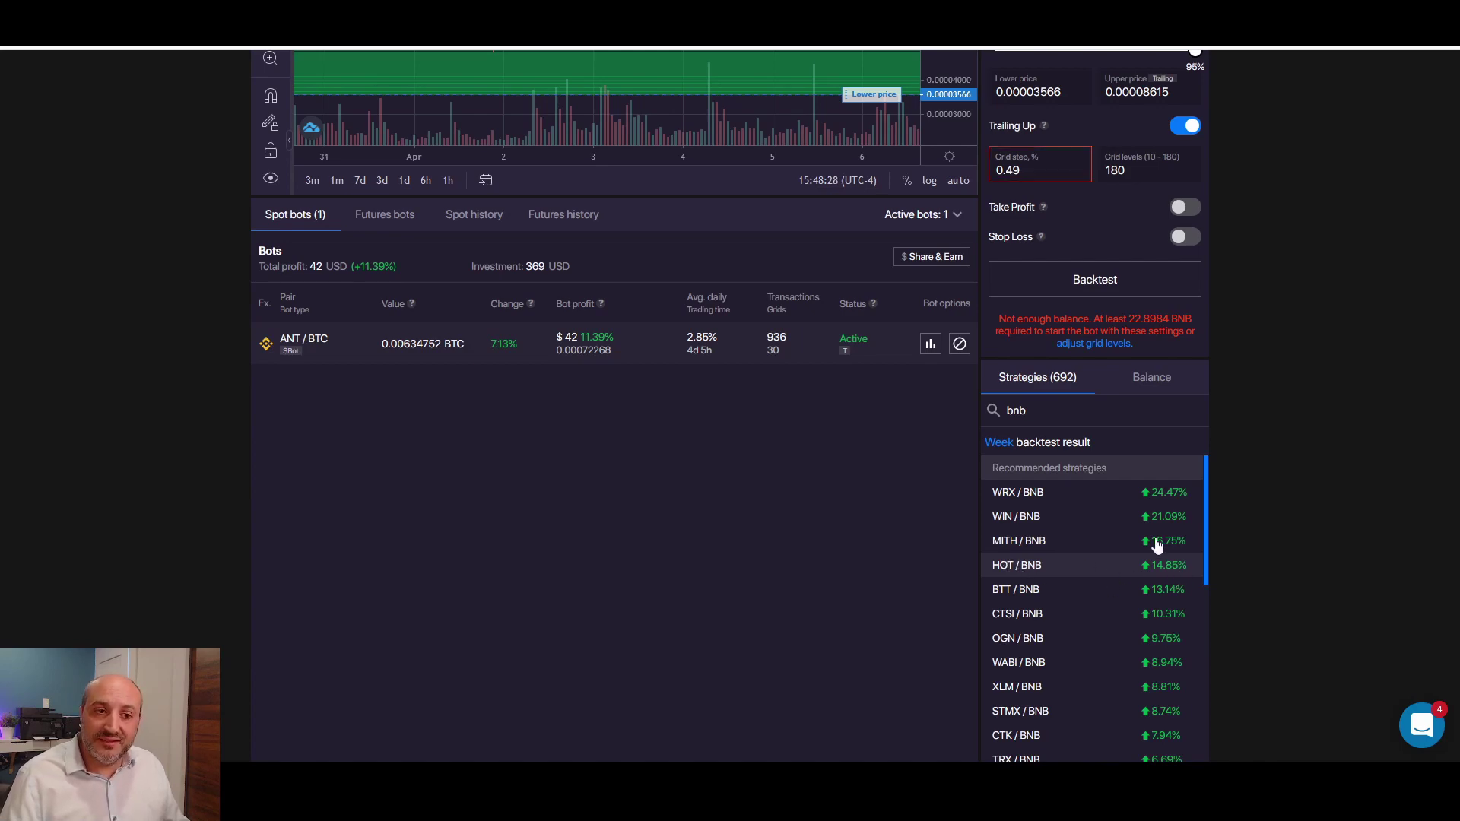
Examine the HOT / BNB price history on the chart against the bot's upper and lower price range
scroll(1350, 387, up, 5)
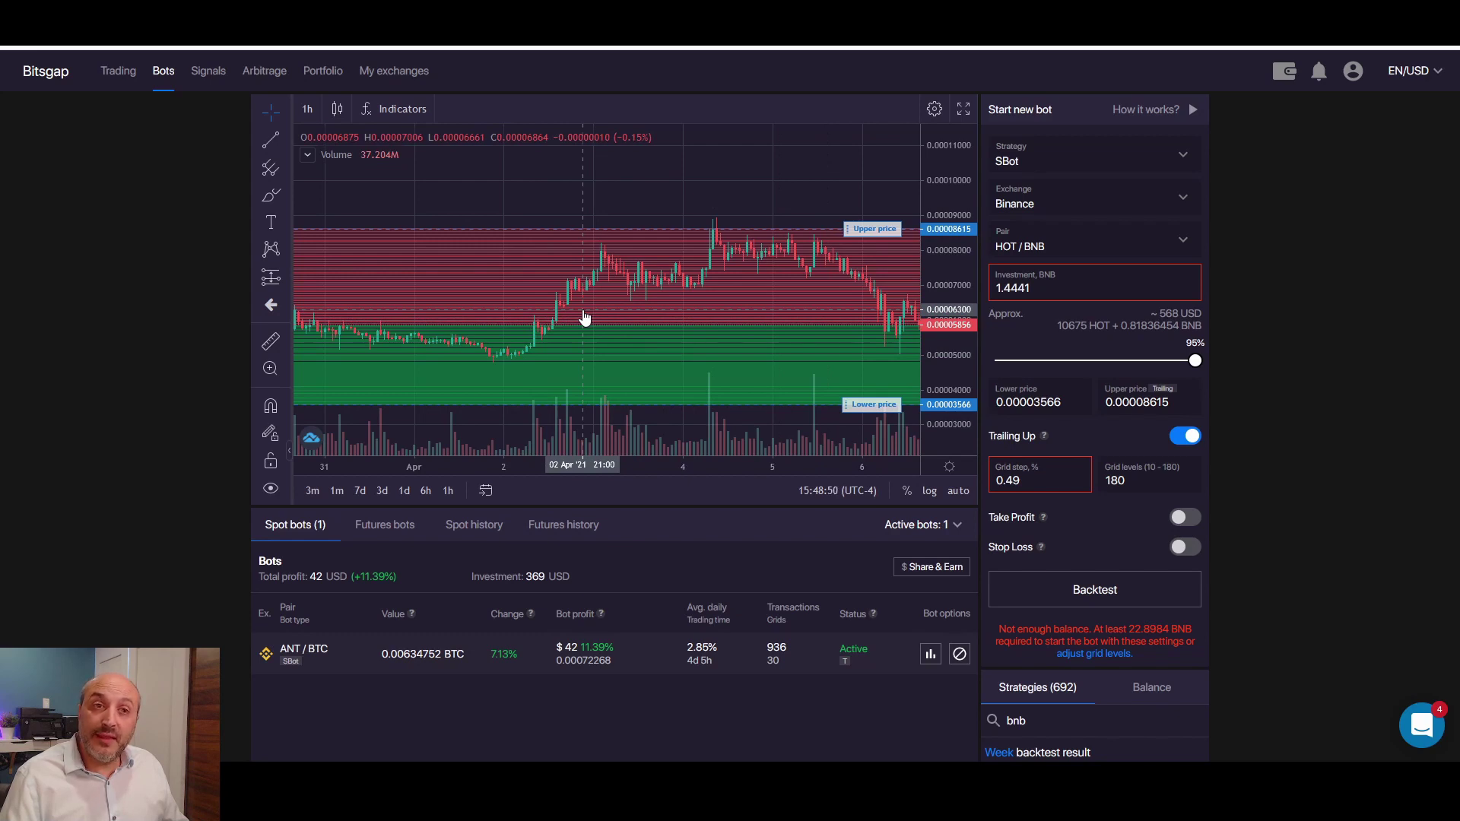
scroll(583, 315, down, 3)
drag(583, 316, 558, 292)
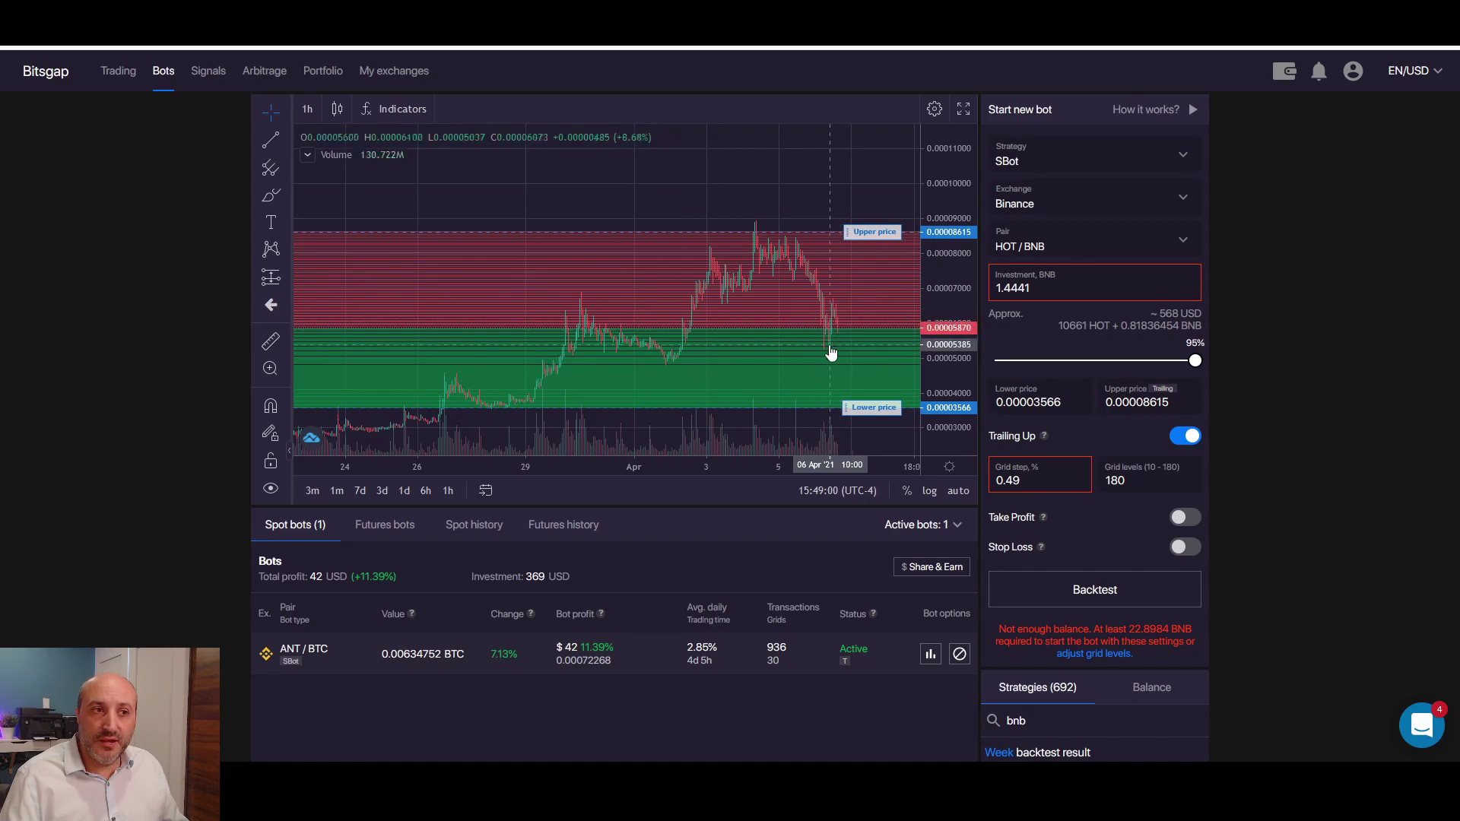
scroll(761, 335, up, 3)
scroll(738, 351, left, 3)
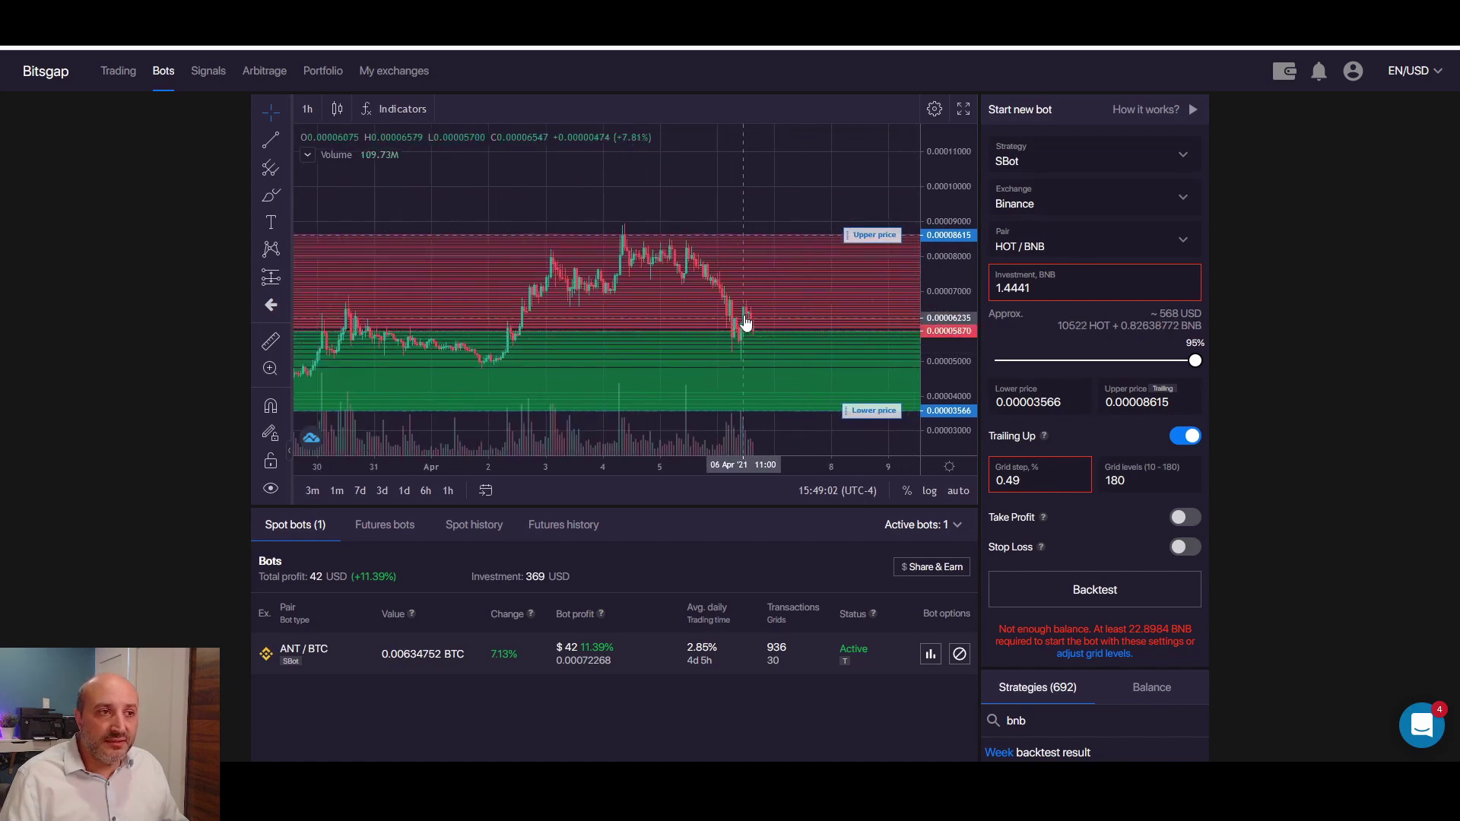
drag(596, 362, 751, 348)
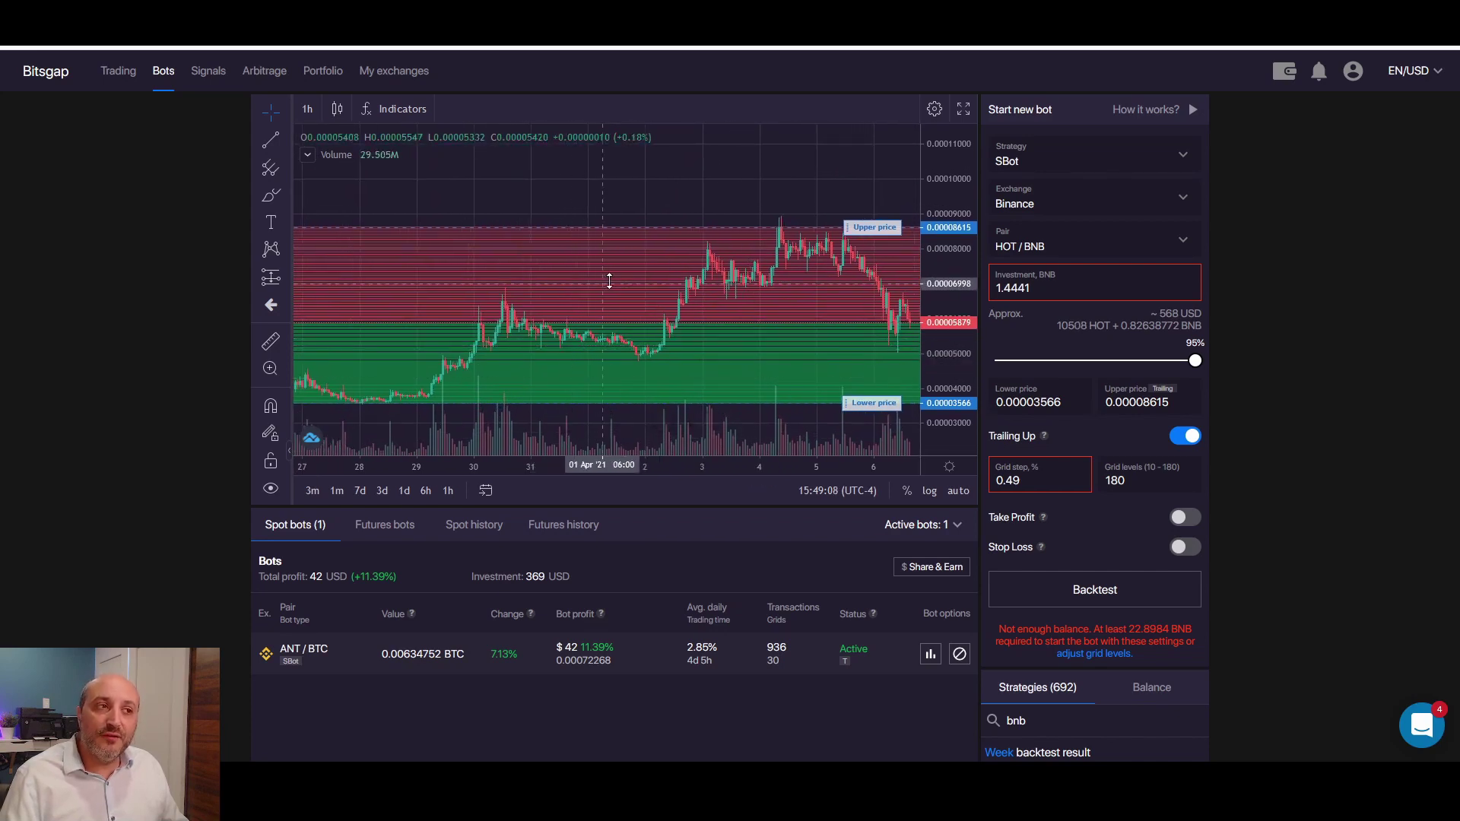
drag(730, 362, 646, 342)
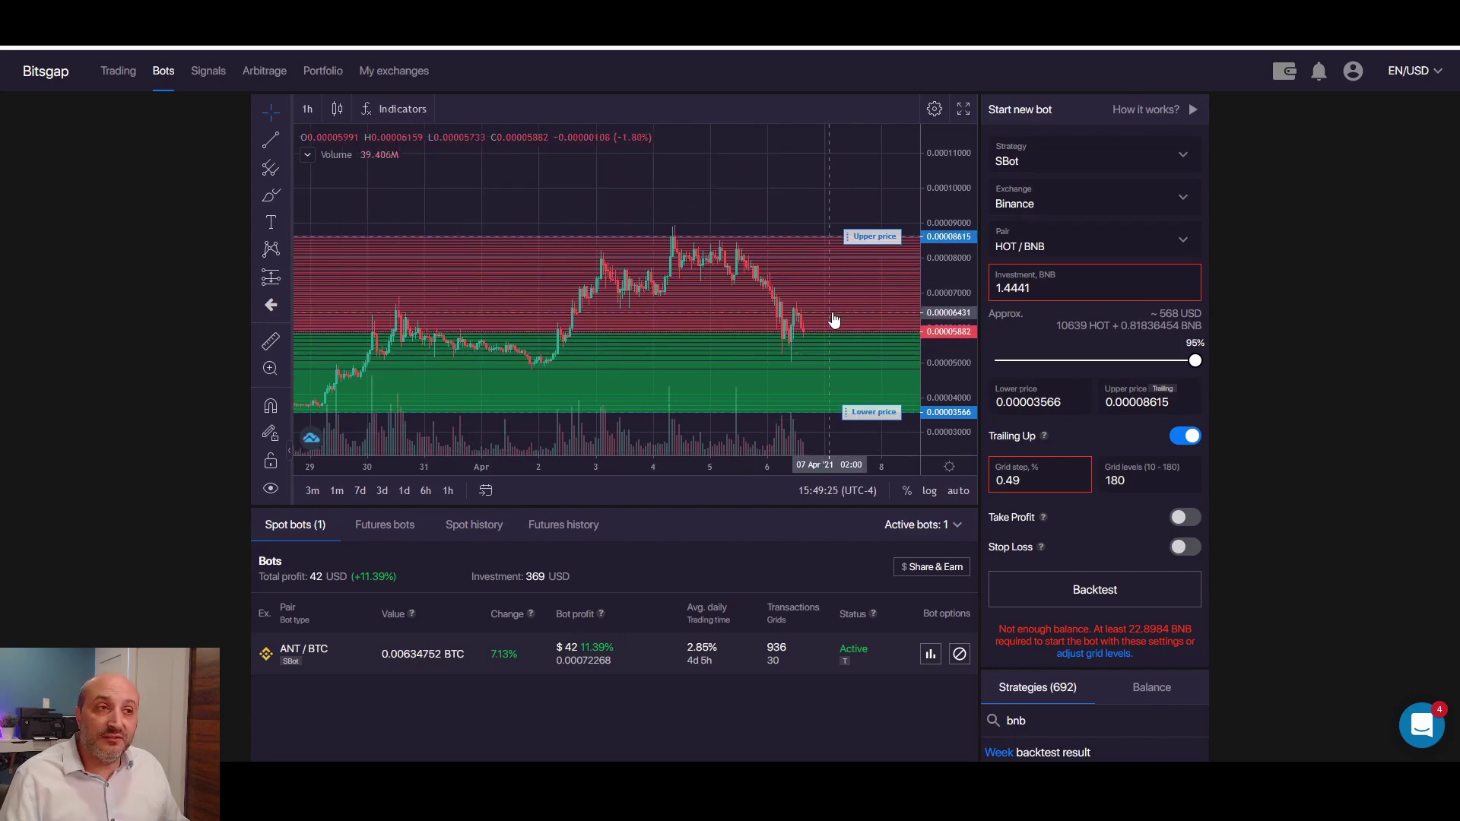
Set the backtest results period back to 3 days and load the OGN / BNB strategy
scroll(1239, 403, down, 4)
scroll(1254, 421, down, 2)
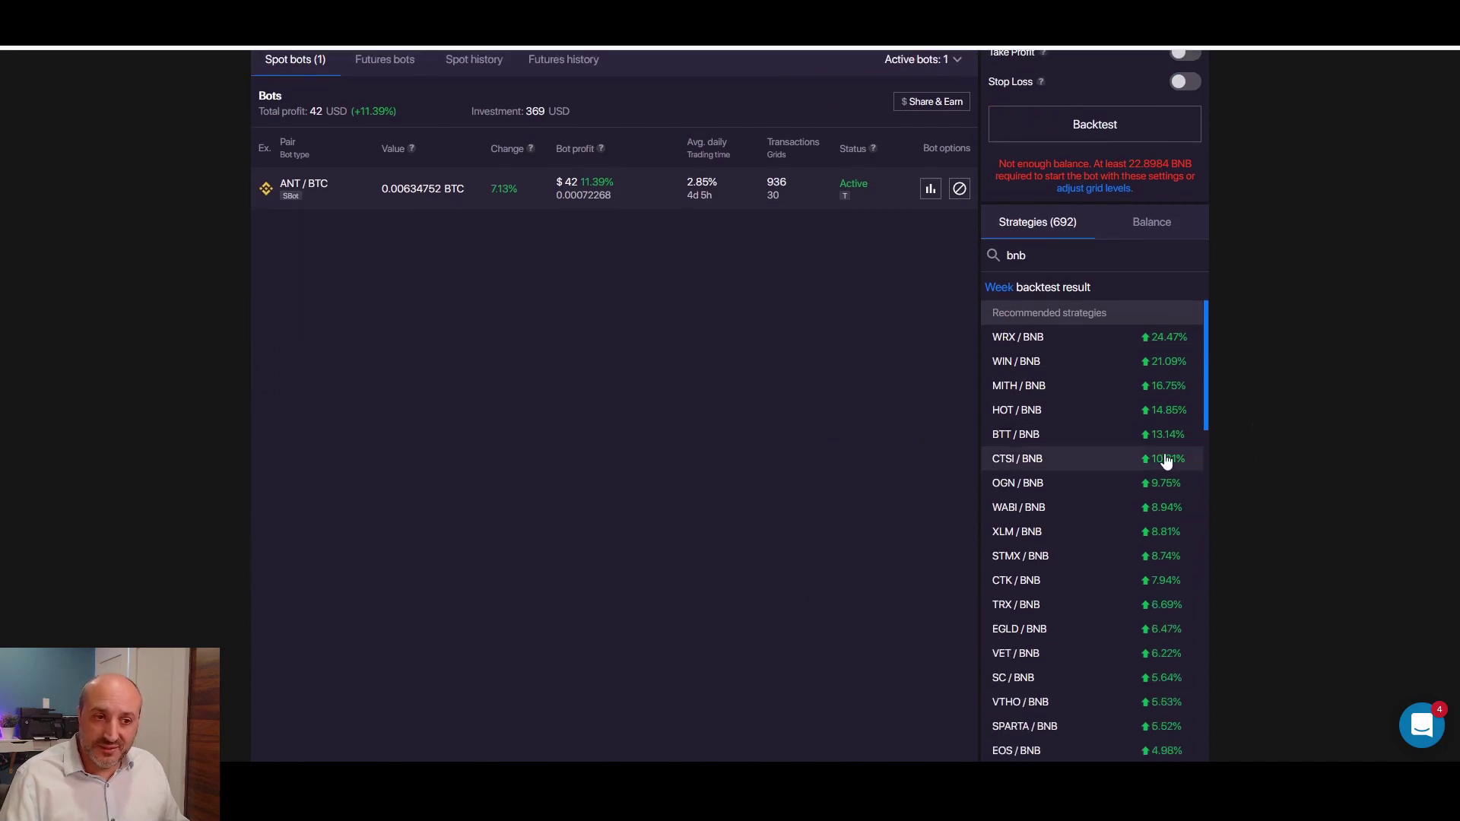
click(999, 287)
click(1020, 382)
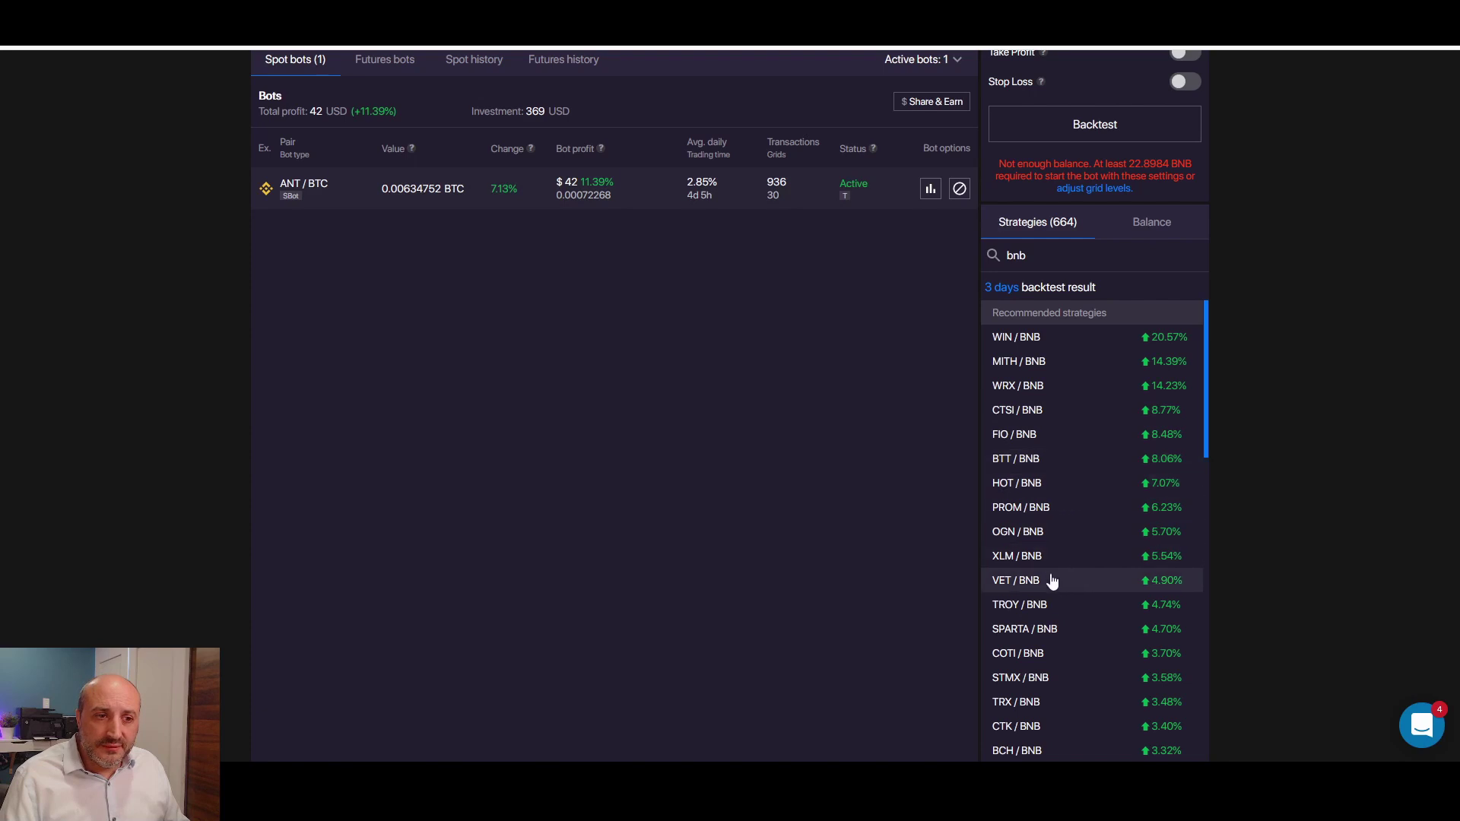
click(1012, 532)
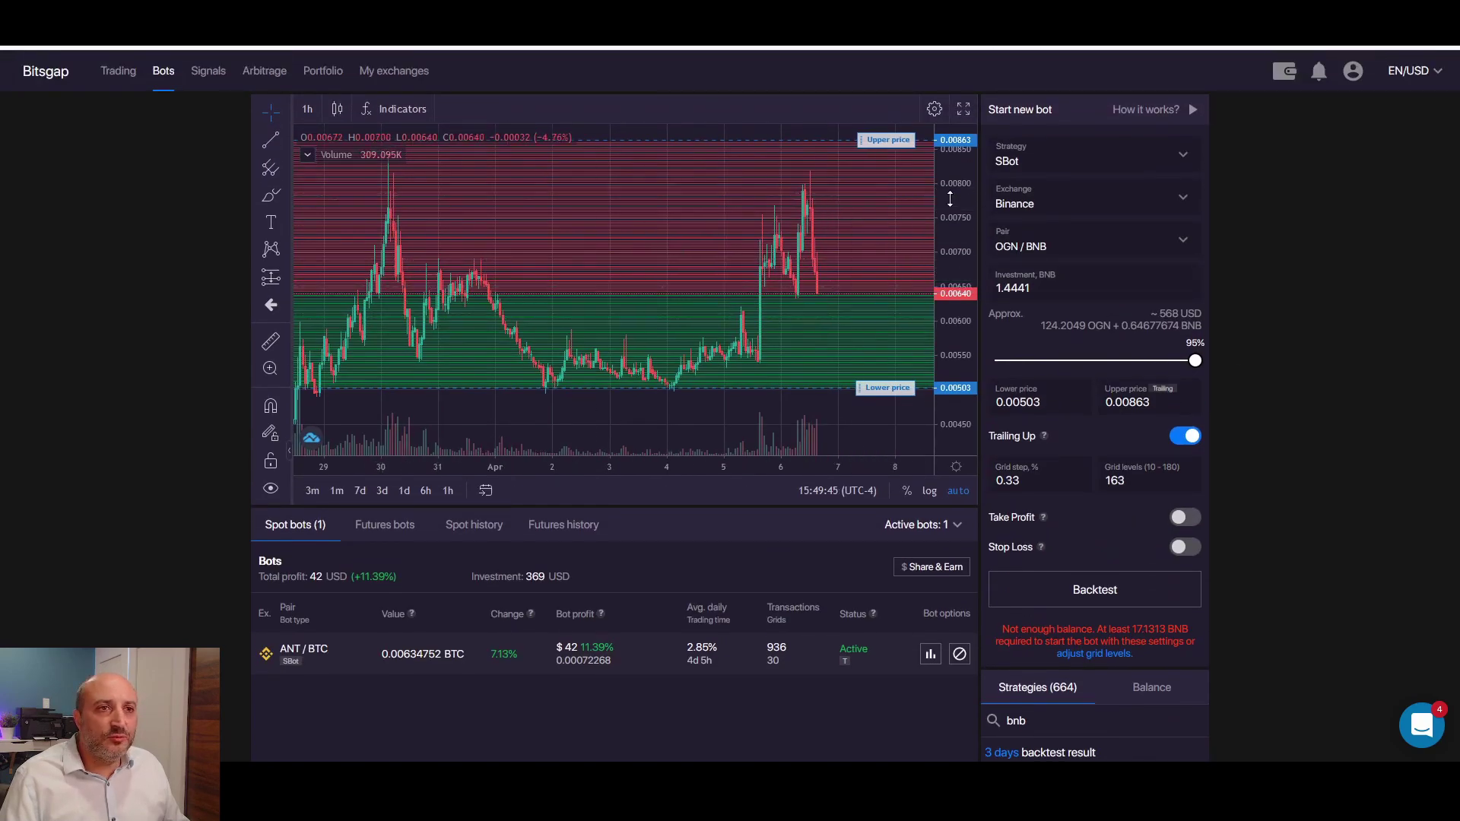
Examine the OGN / BNB chart, comparing earlier and recent price swings with the bot's grid range
drag(950, 199, 950, 220)
drag(591, 235, 665, 246)
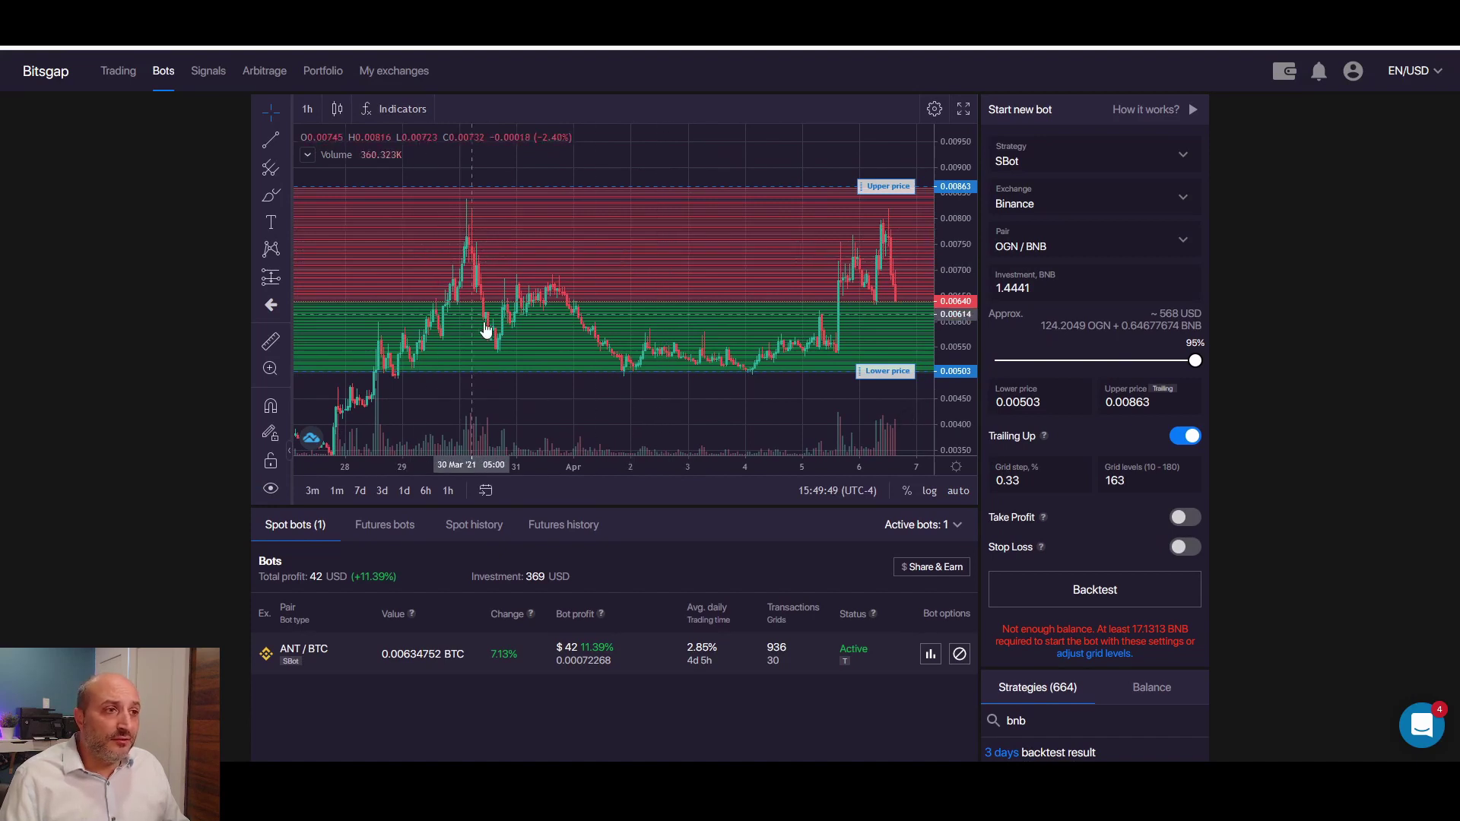
scroll(489, 261, down, 4)
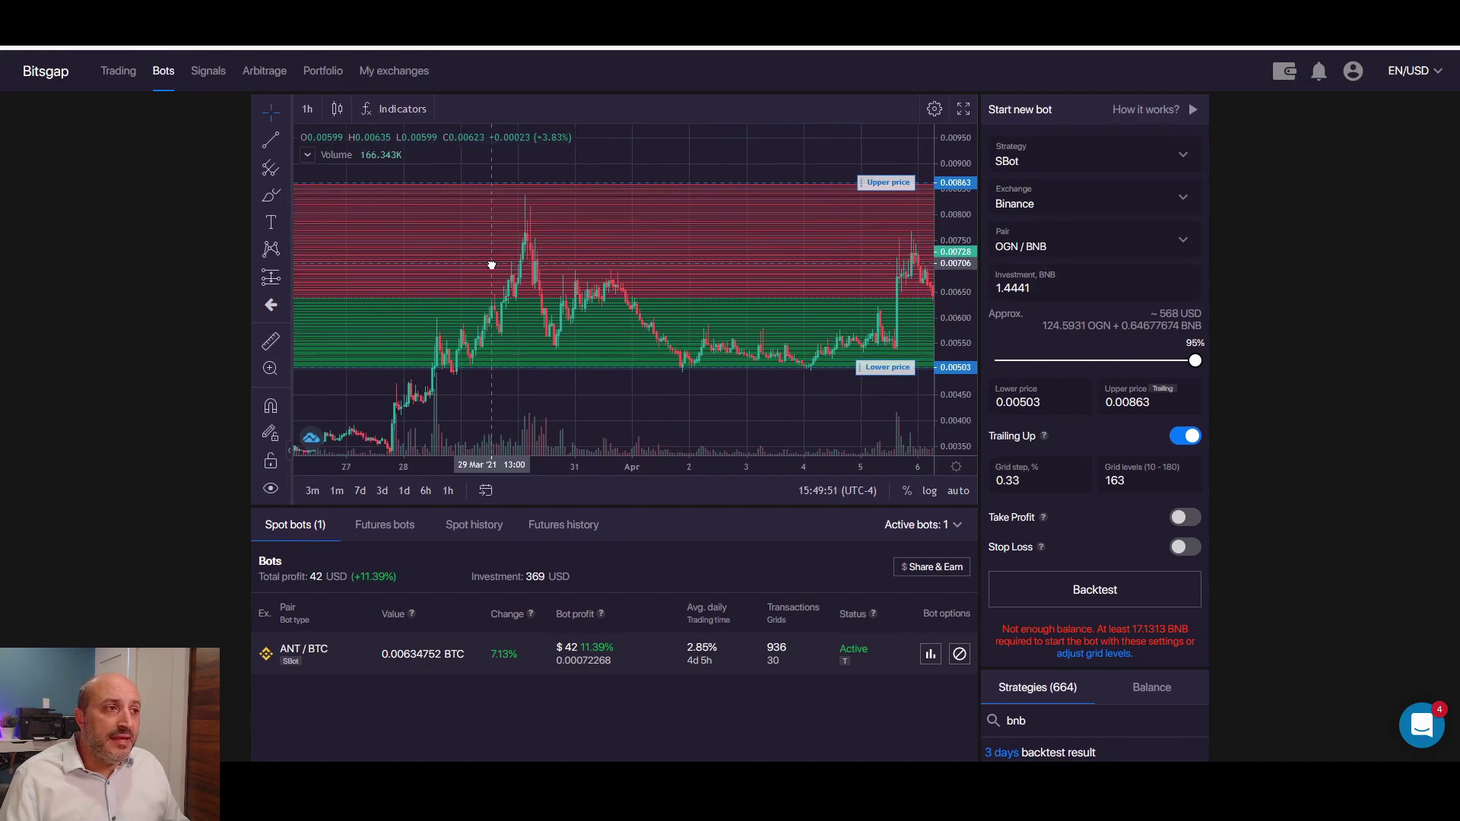
drag(593, 300, 499, 330)
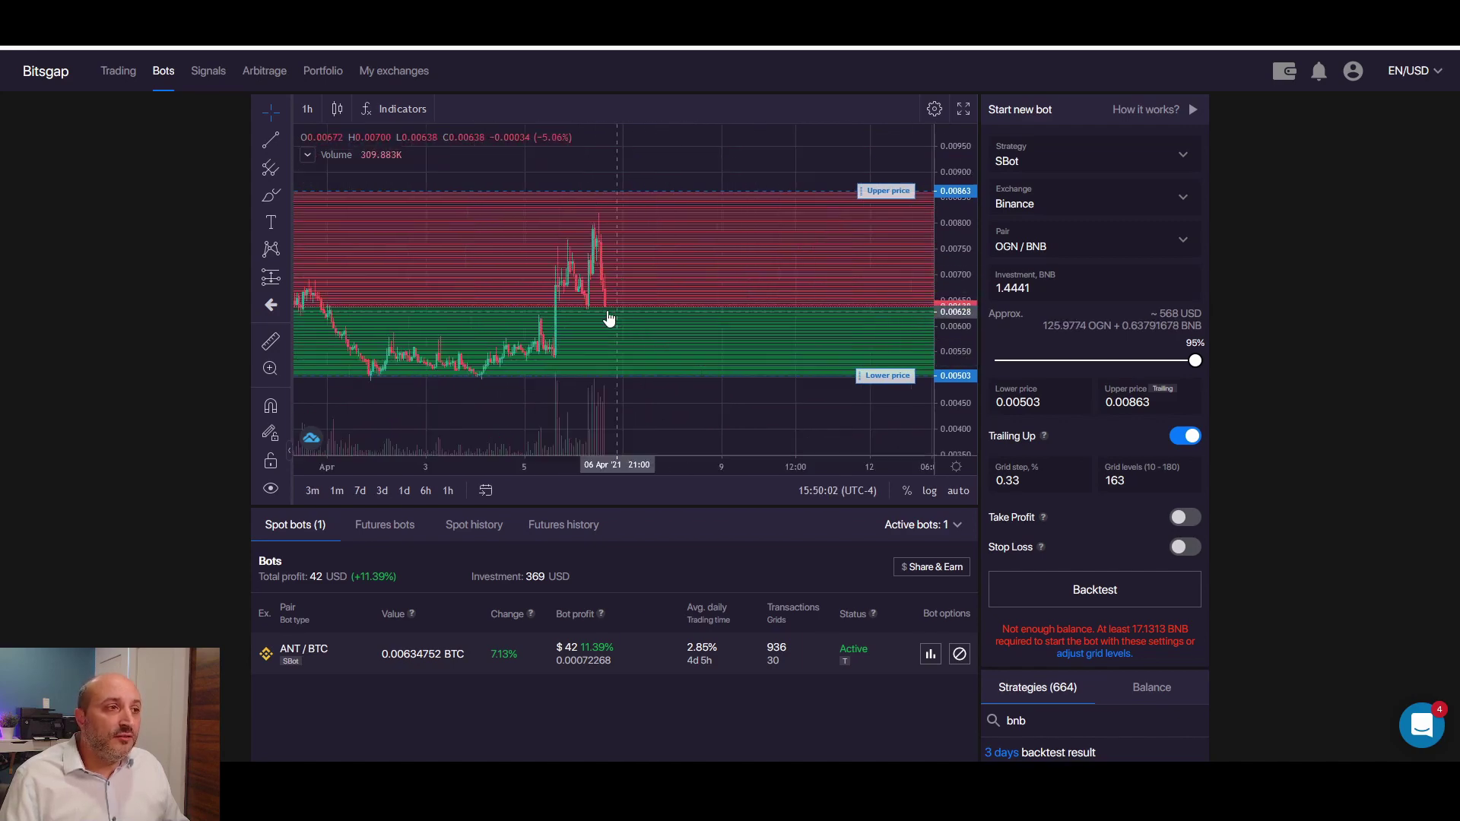
drag(608, 318, 679, 260)
scroll(815, 287, up, 3)
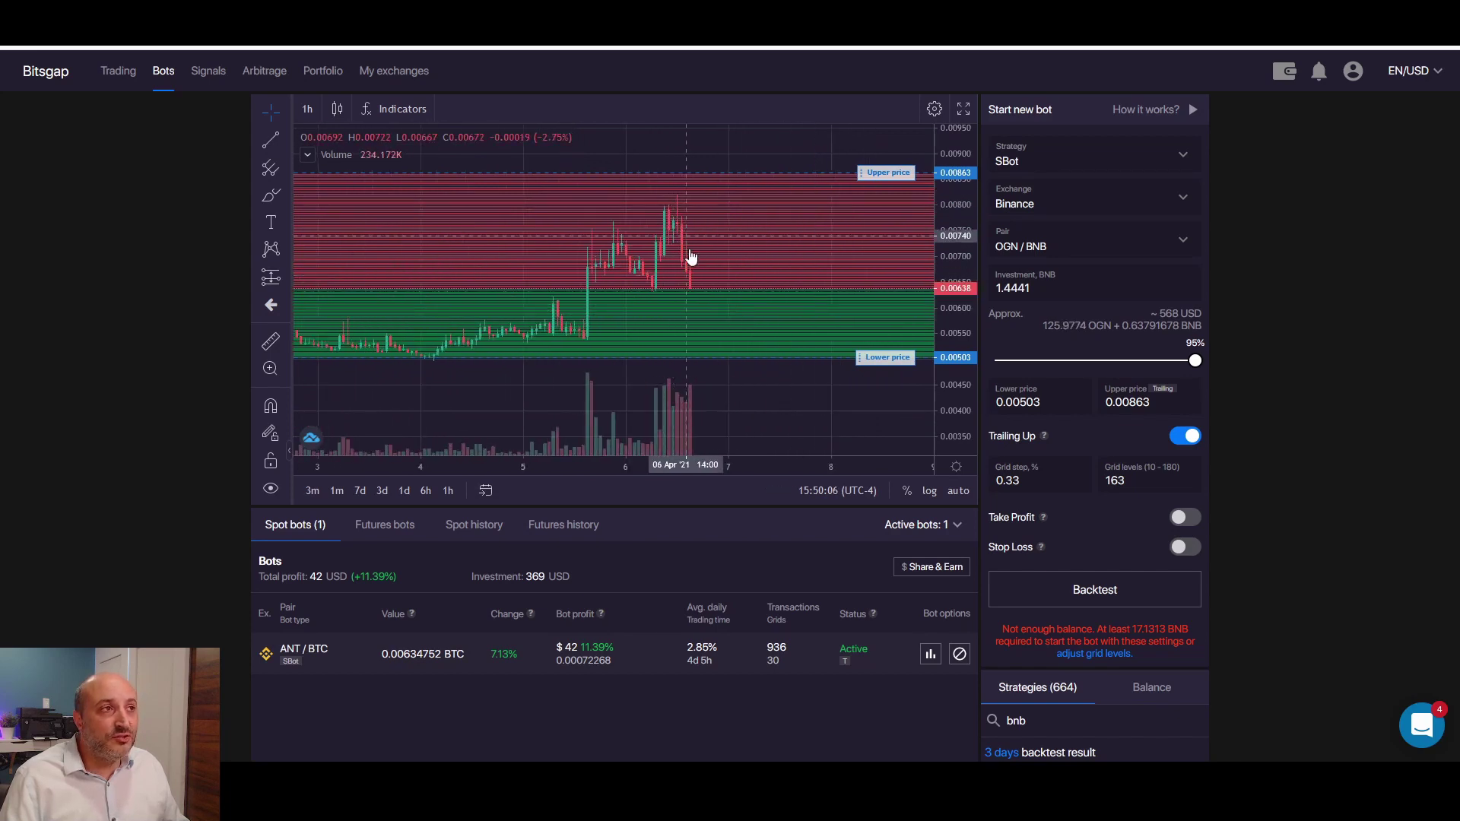
drag(700, 302, 760, 339)
scroll(753, 329, up, 2)
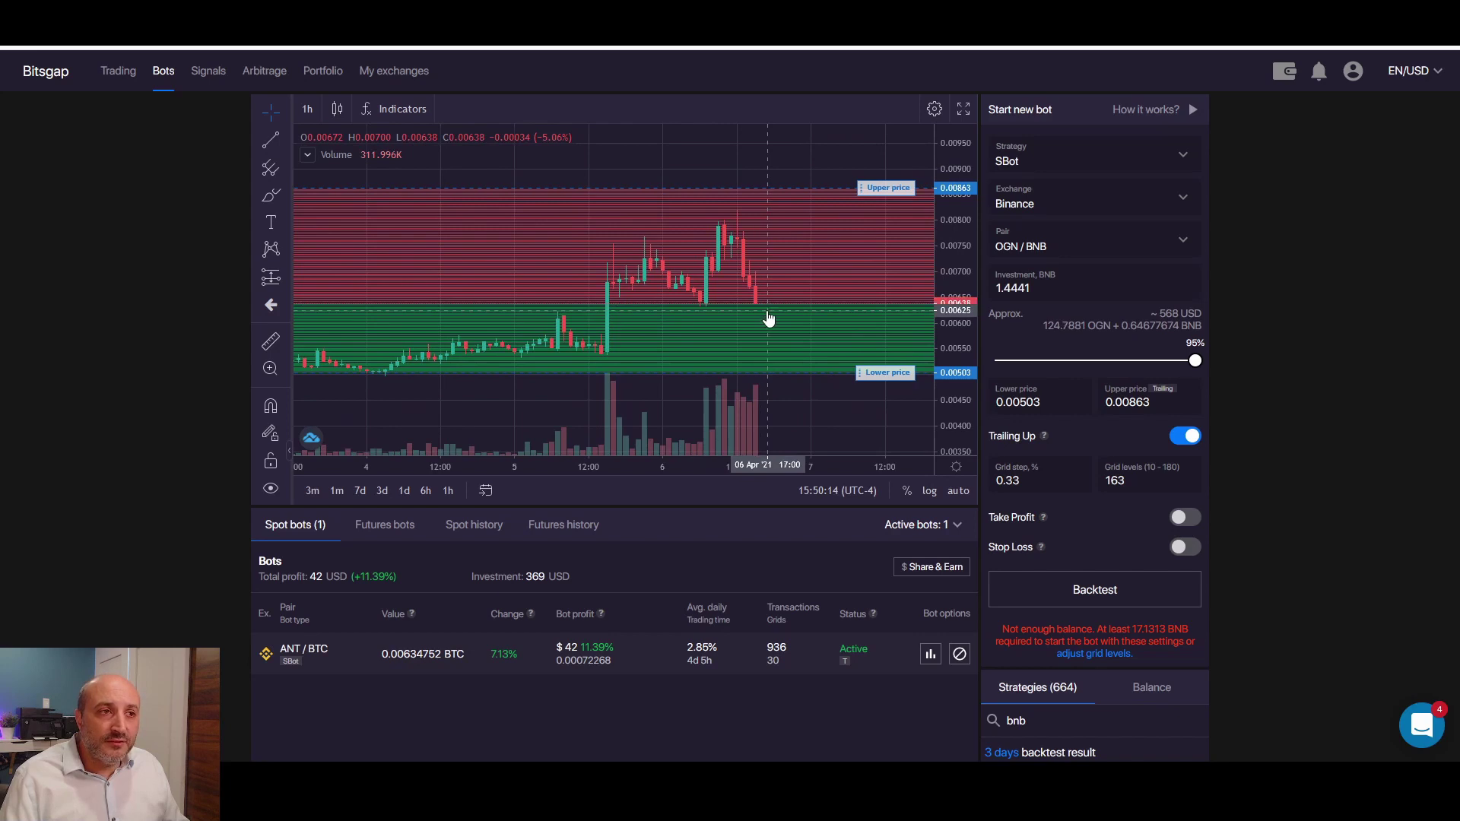
drag(769, 320, 713, 325)
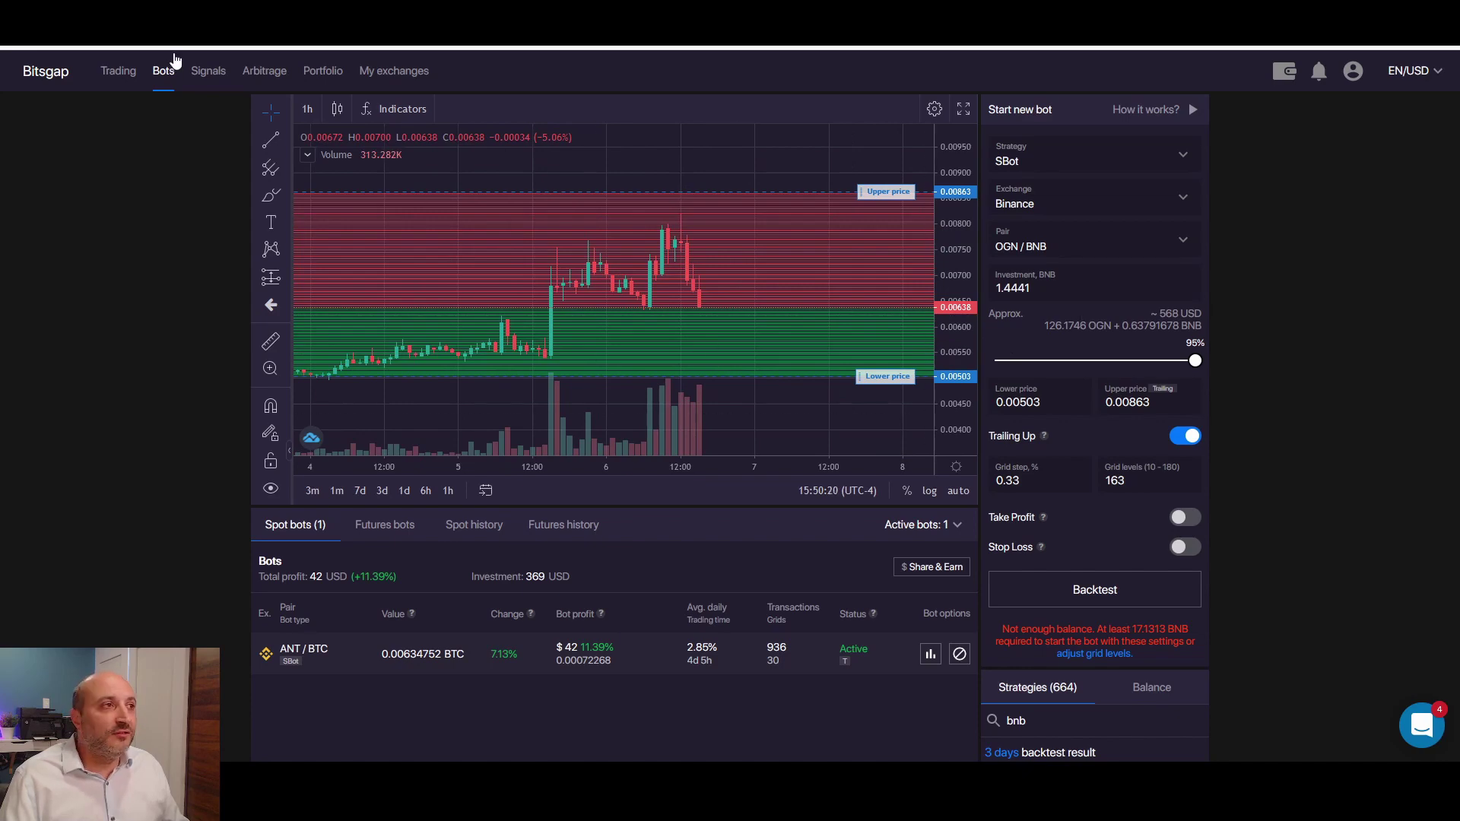
Open the trading page for OGN / BNB and review the available and in-trade currency balances
click(120, 71)
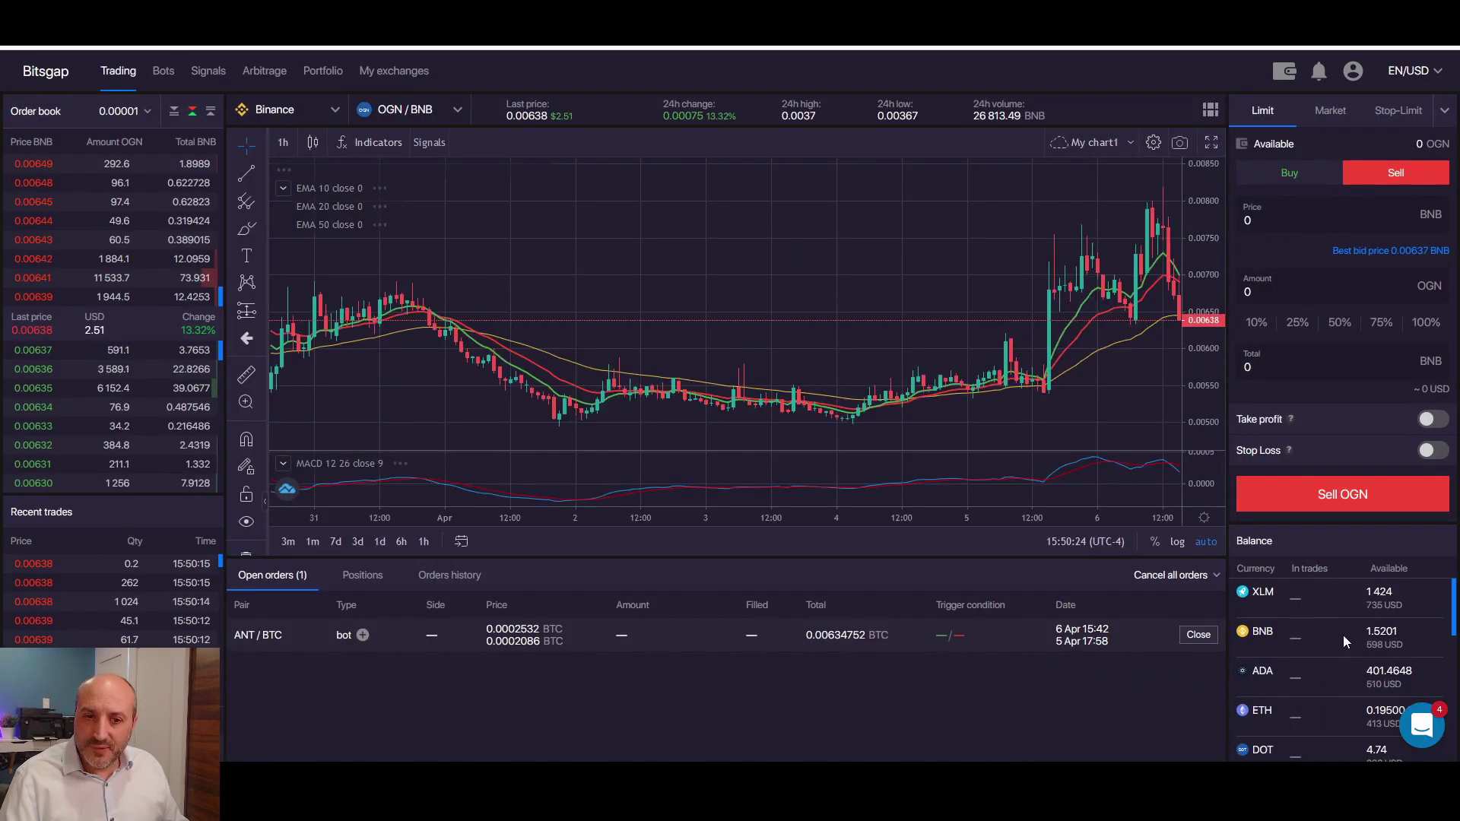
scroll(1343, 643, down, 2)
scroll(1344, 643, up, 2)
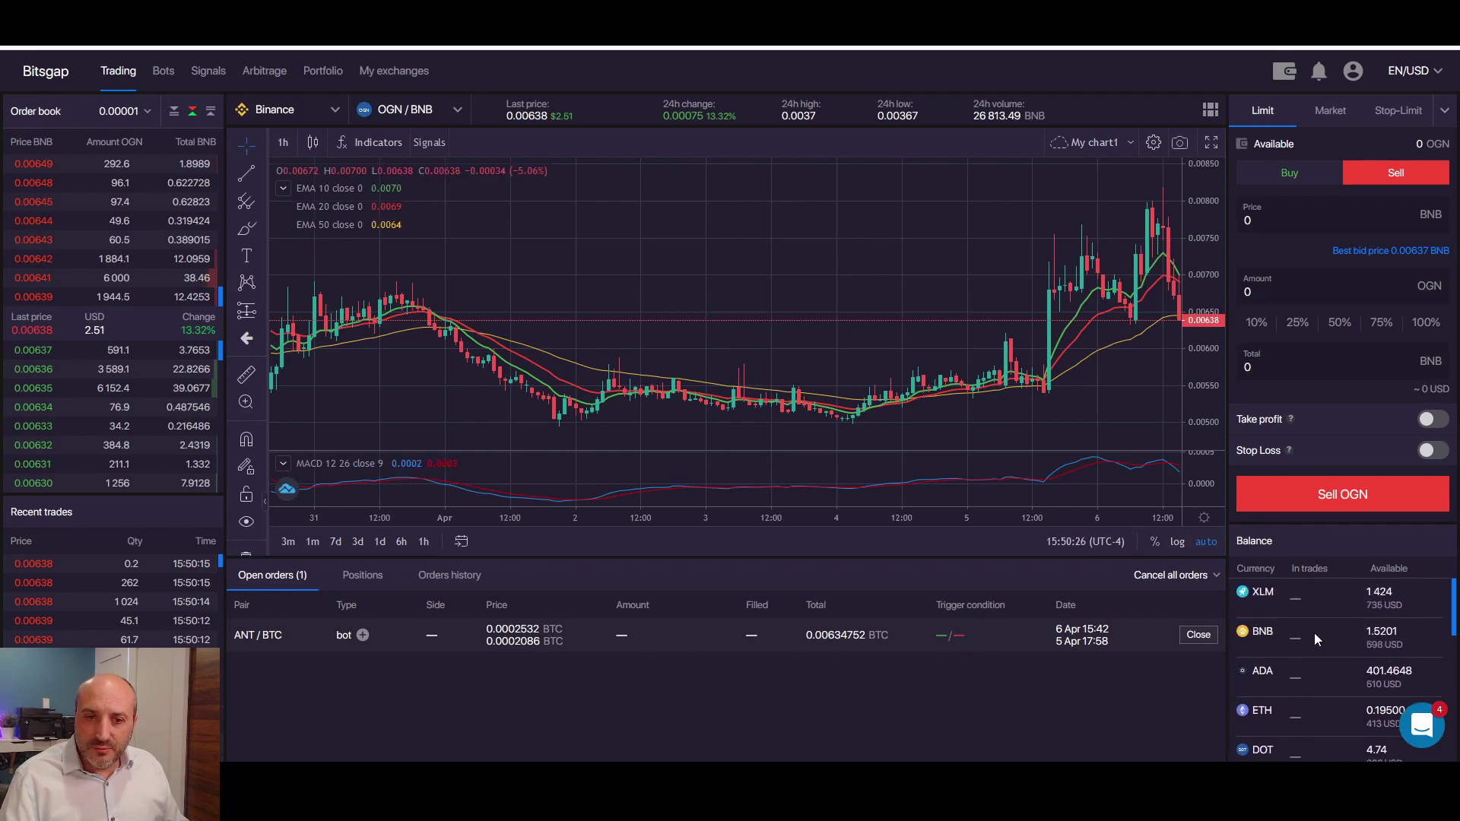
scroll(1329, 577, down, 1)
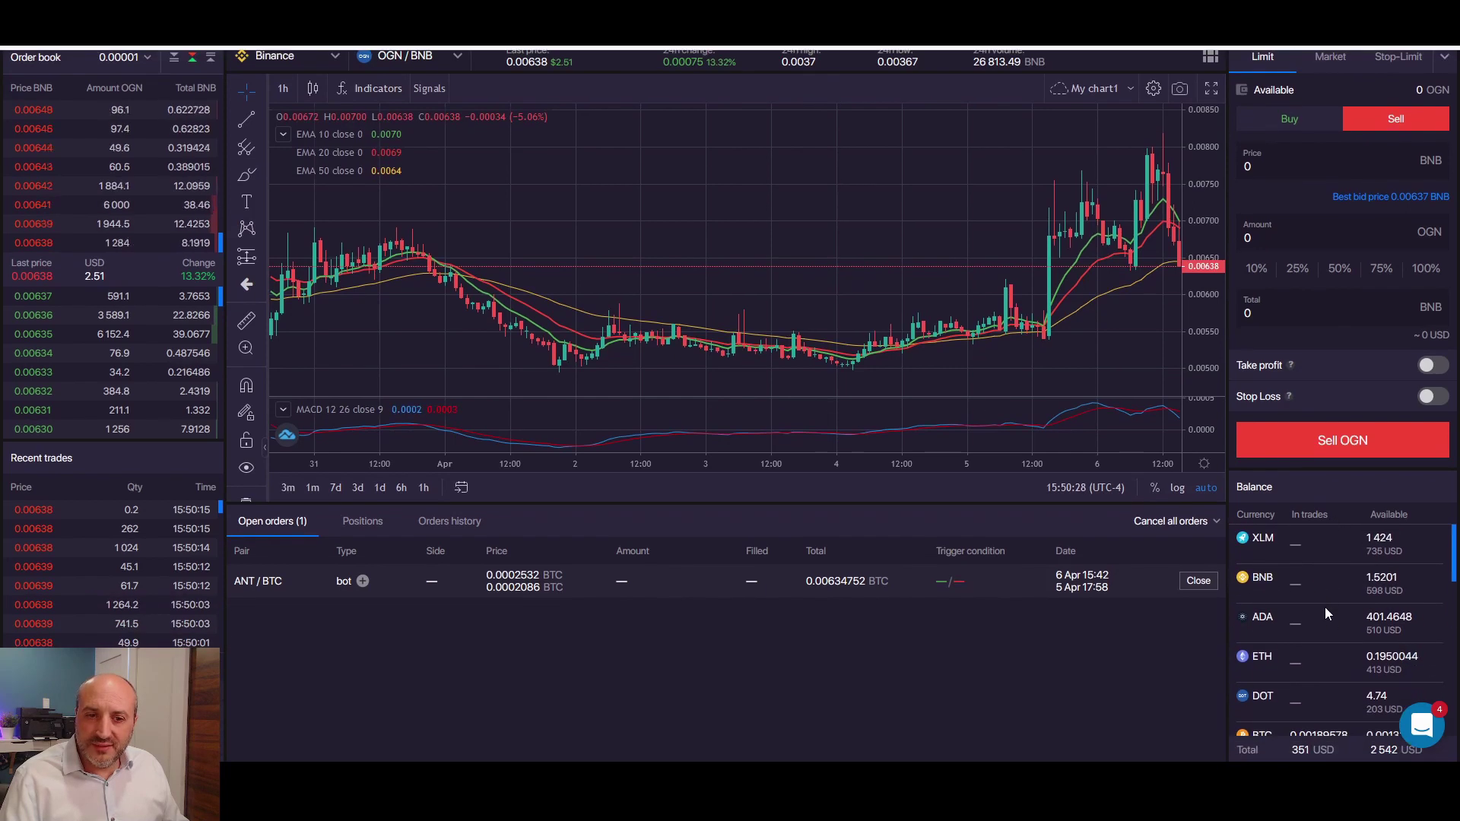
scroll(1325, 674, down, 5)
scroll(1321, 602, up, 3)
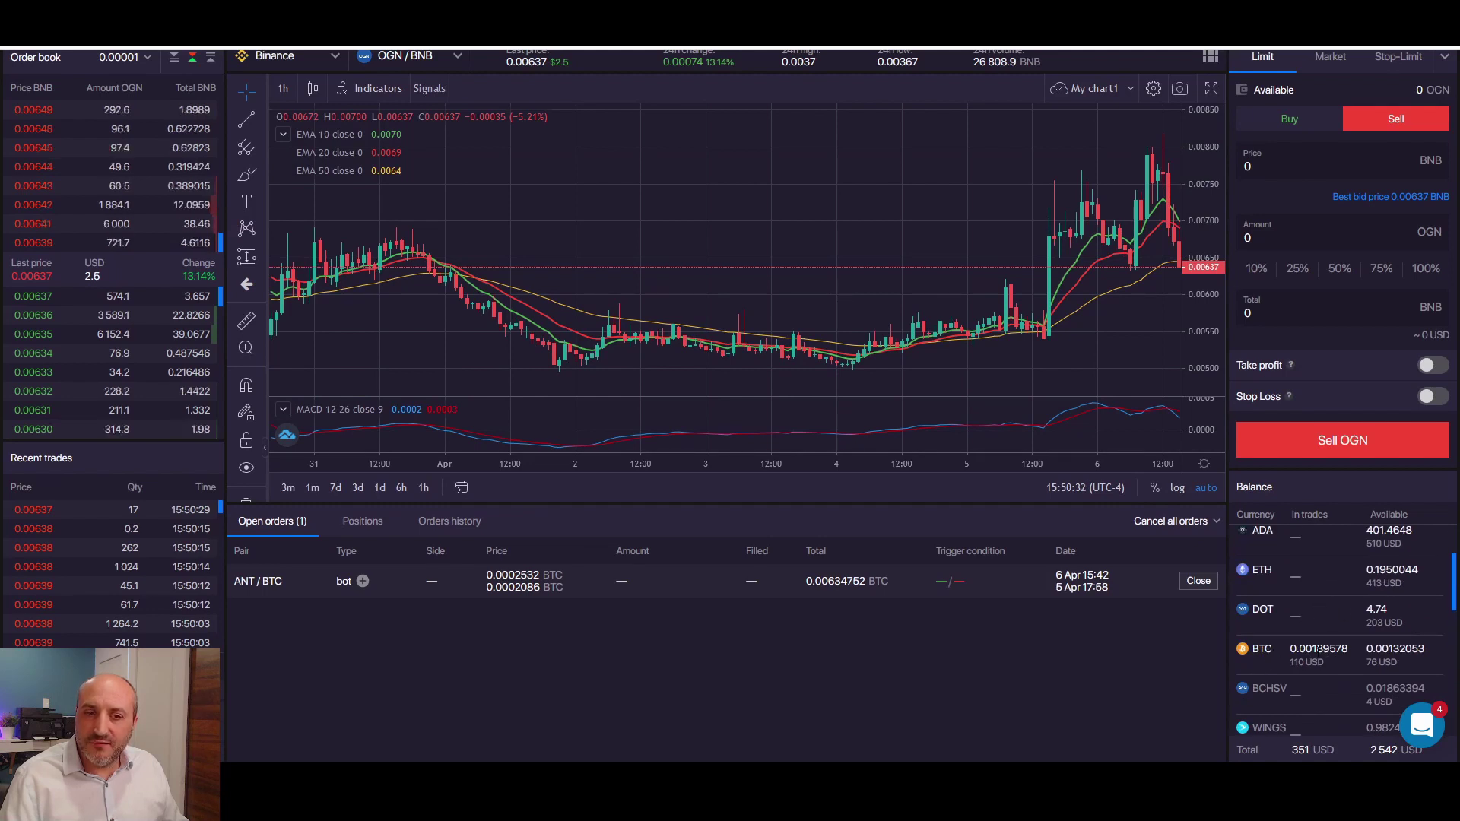
scroll(1321, 660, down, 4)
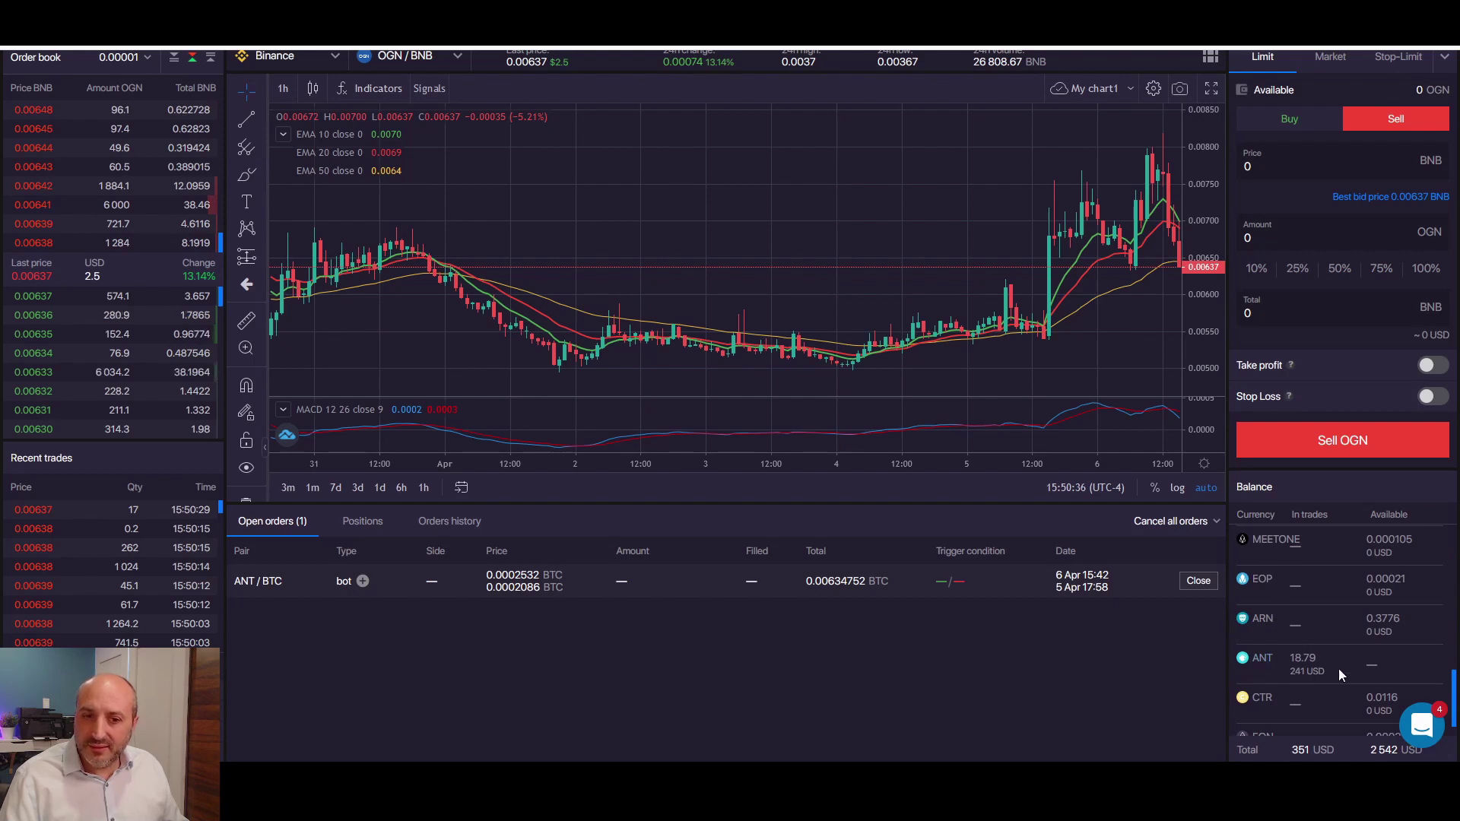
scroll(1306, 667, up, 6)
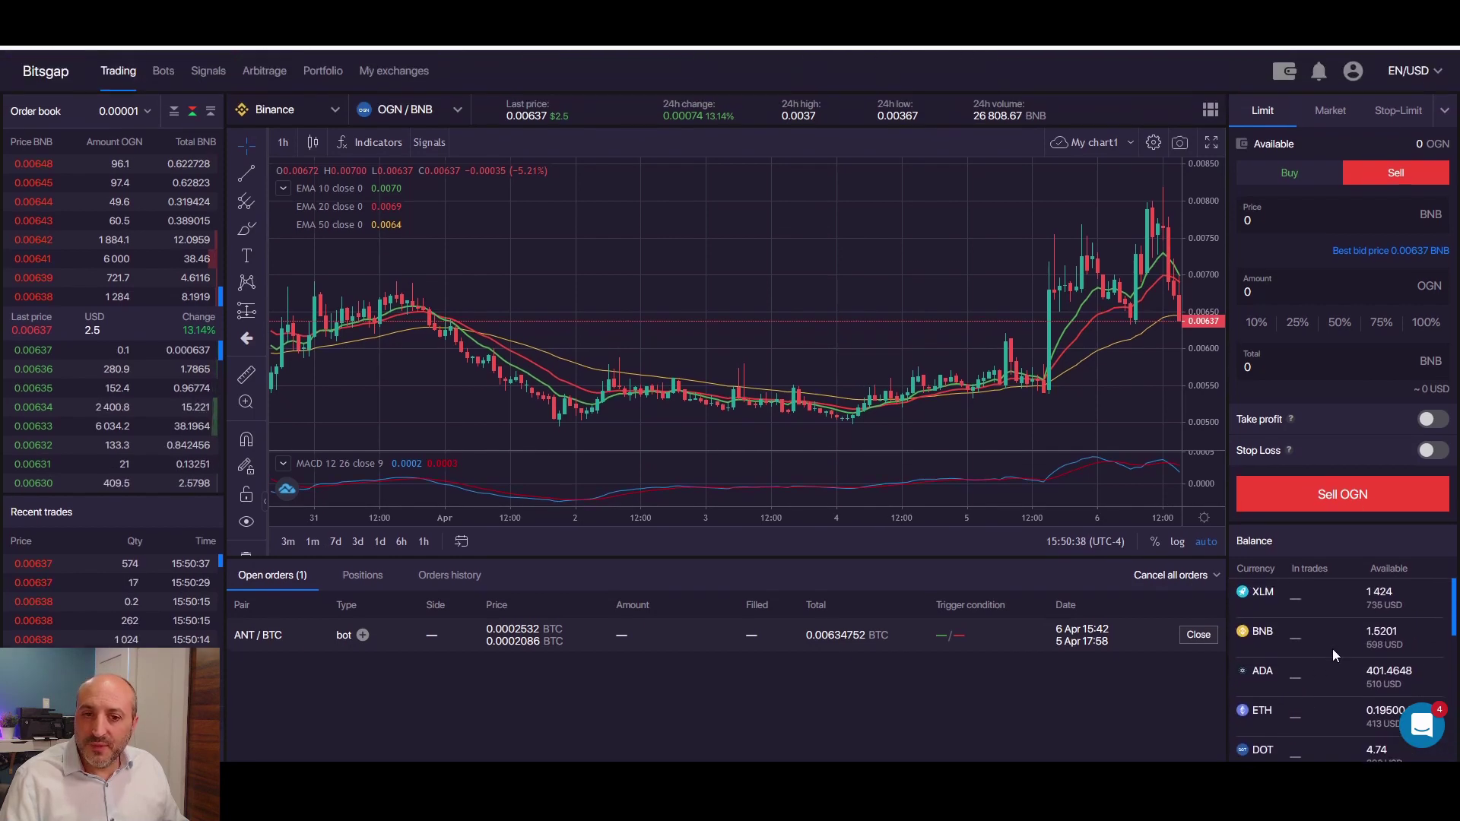
scroll(1375, 605, down, 3)
scroll(1342, 661, up, 3)
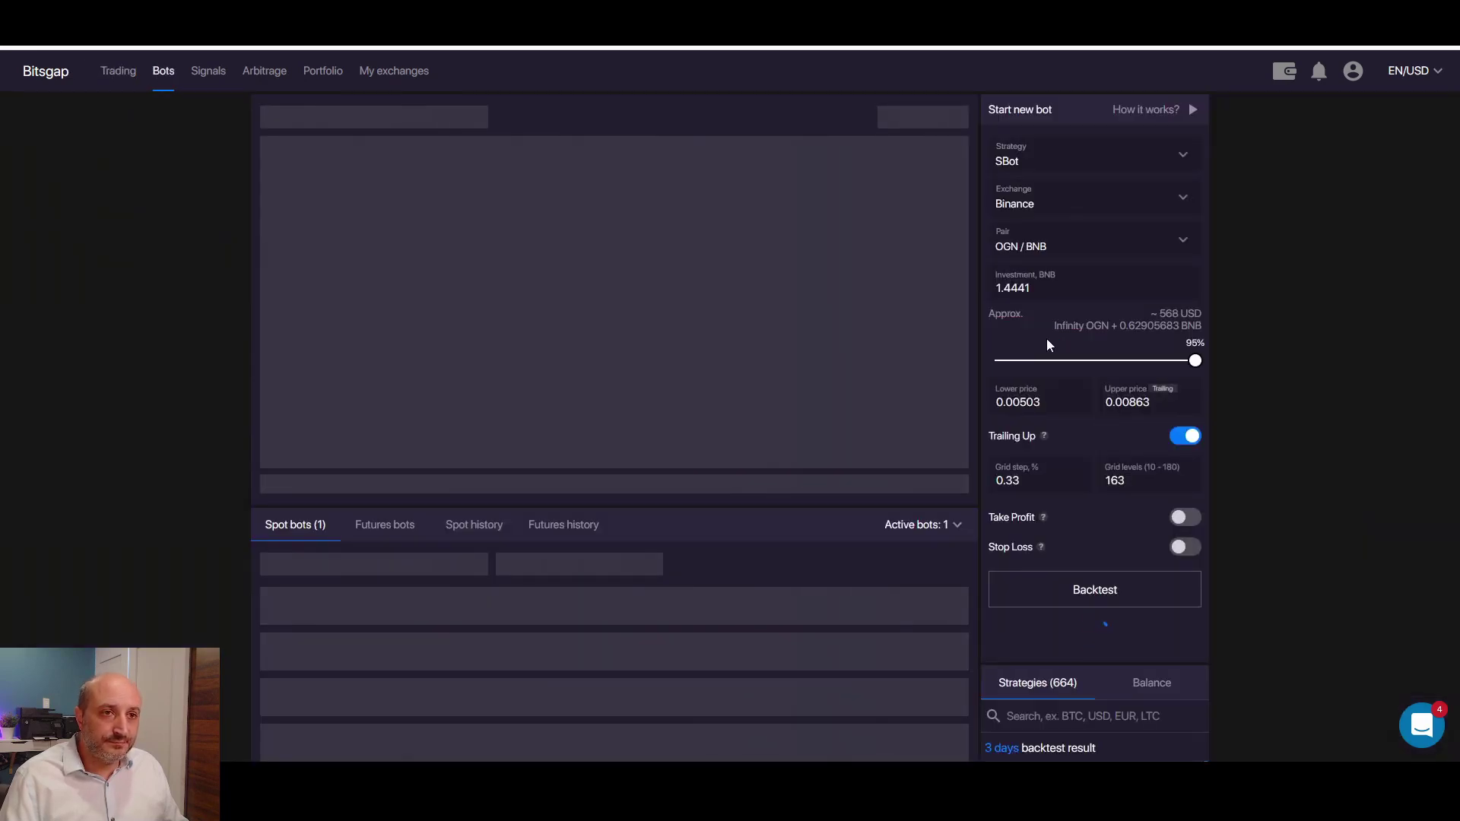
Return to the bots page, search the strategies for ogn, and reload OGN / BNB to view its chart
scroll(1305, 346, down, 1)
scroll(1305, 355, down, 3)
text(ogn)
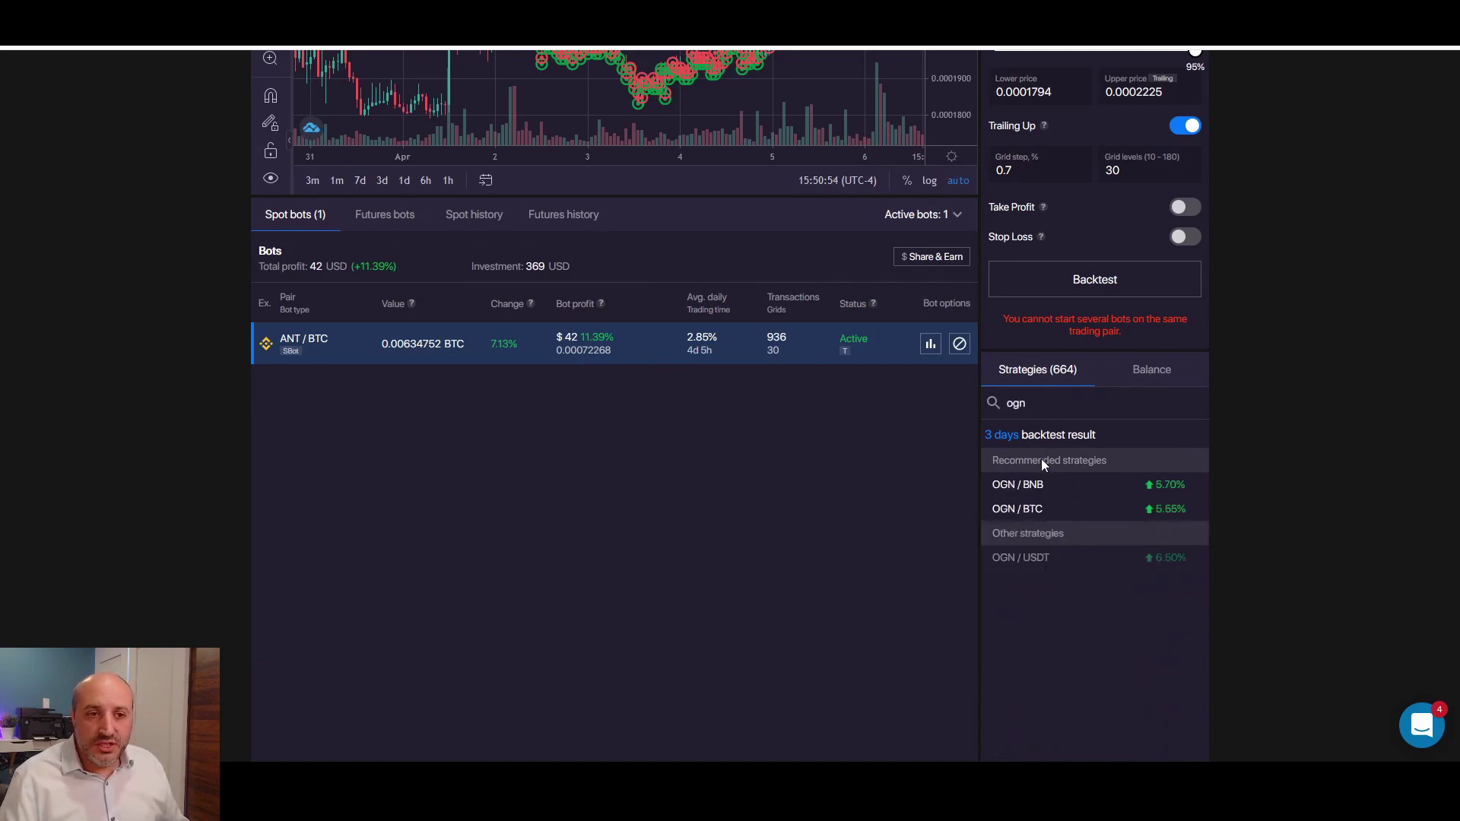
click(1020, 487)
scroll(1308, 394, up, 4)
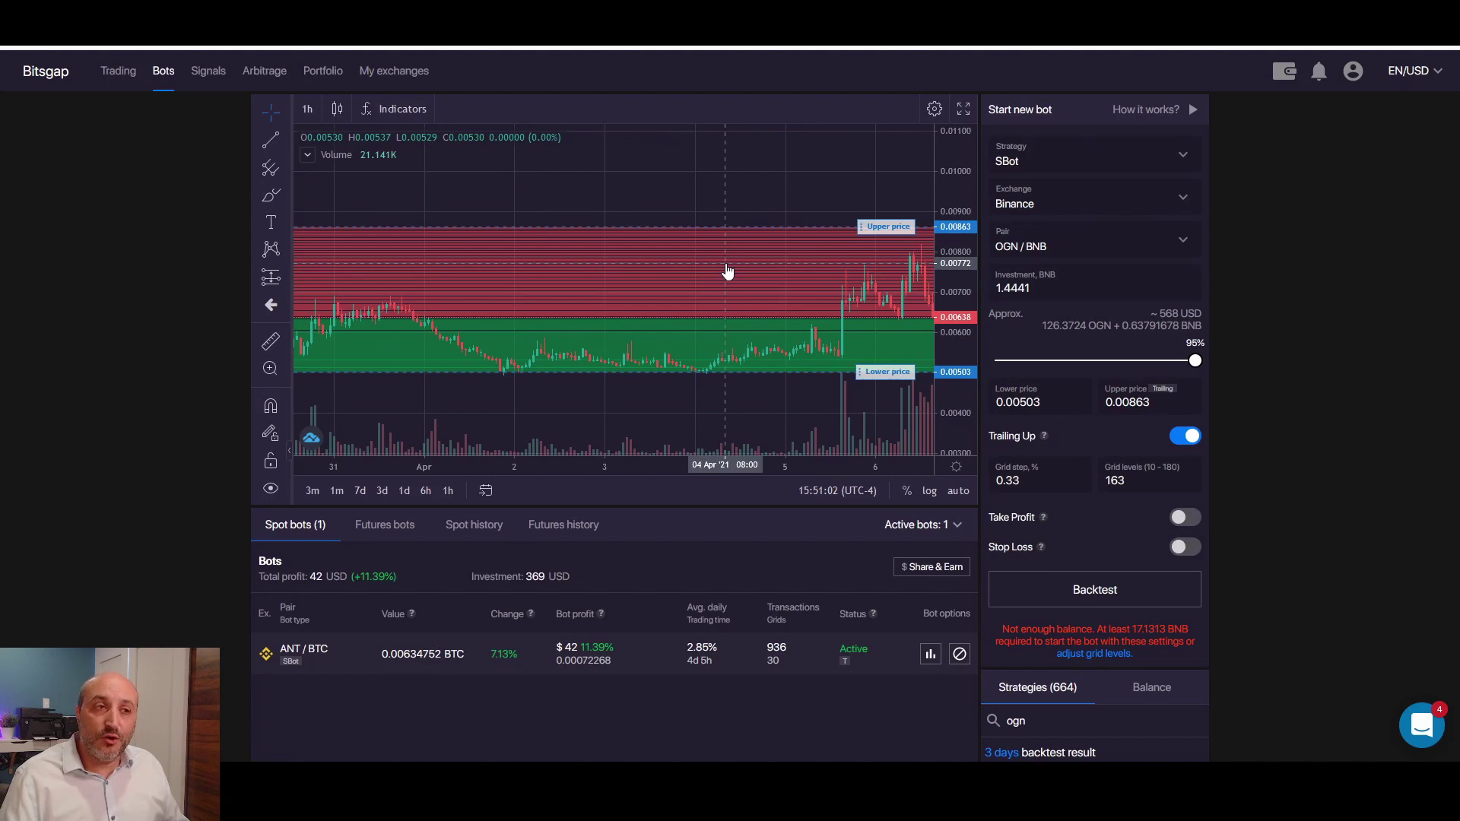
drag(734, 271, 655, 273)
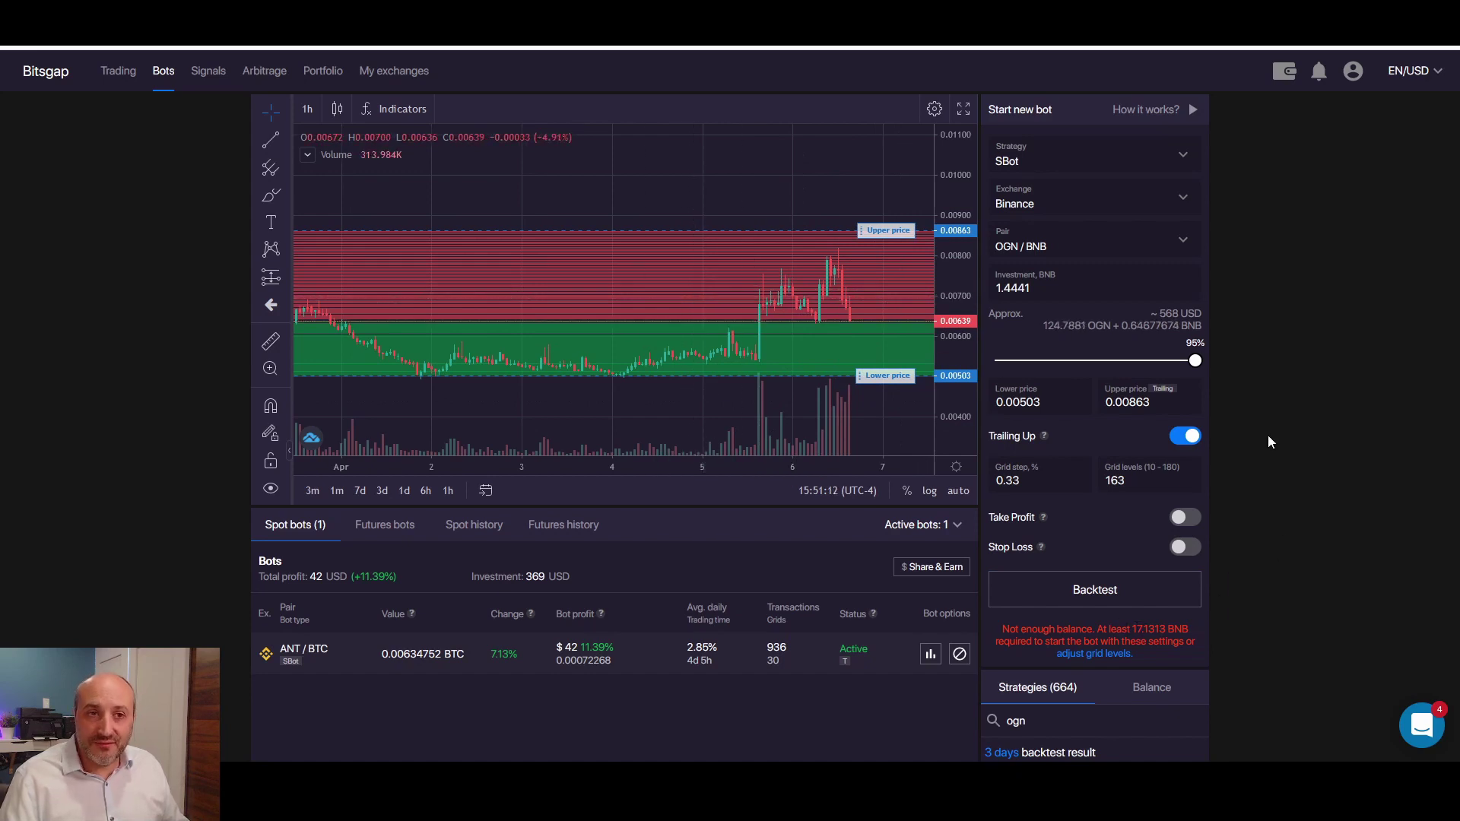
Narrow the OGN / BNB grid range to 0.00581–0.00817 and set the grid step to 0.95%
drag(883, 231, 882, 248)
drag(894, 375, 892, 346)
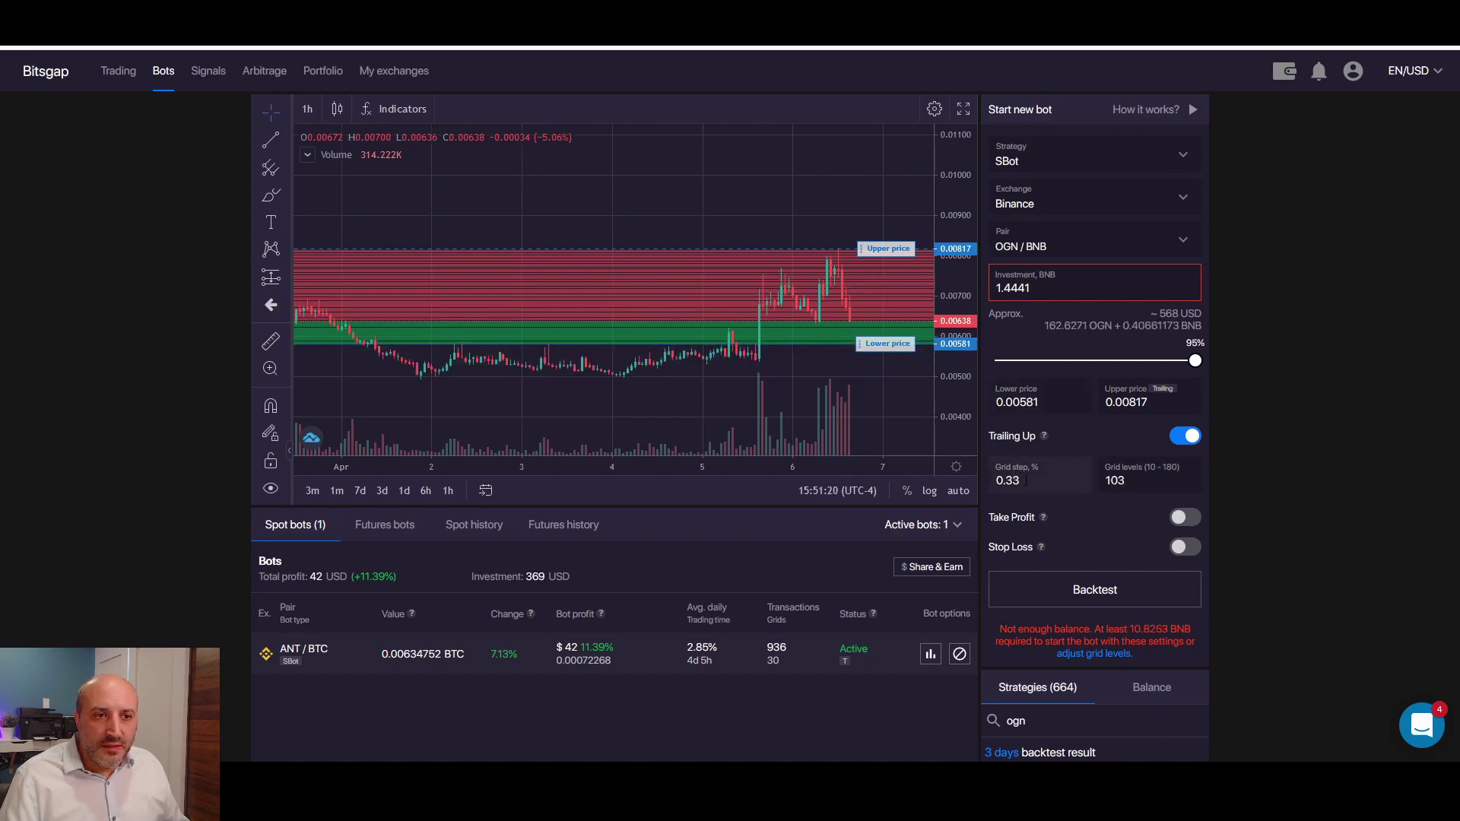
drag(1023, 481, 984, 482)
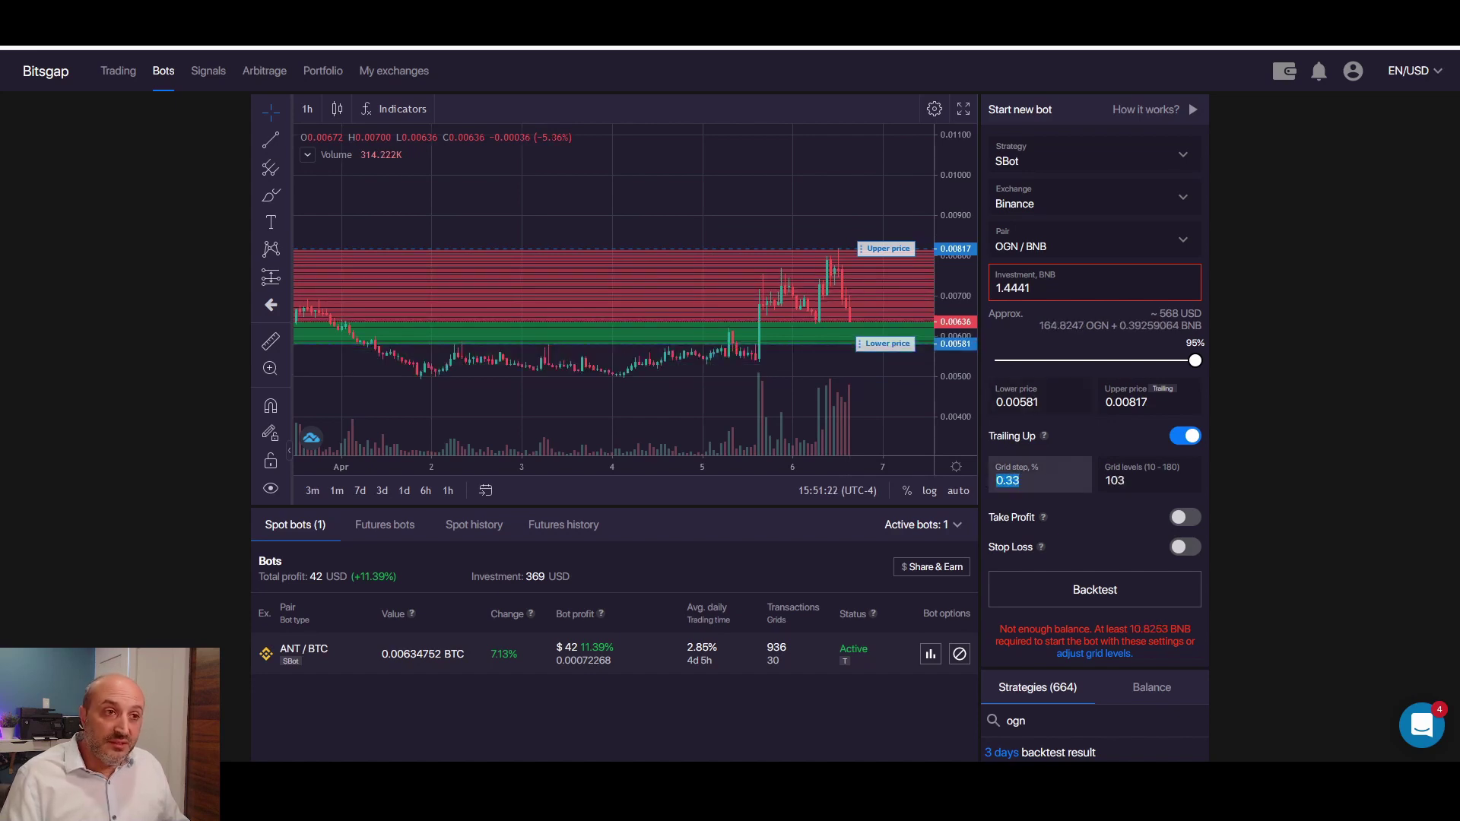
text(.95)
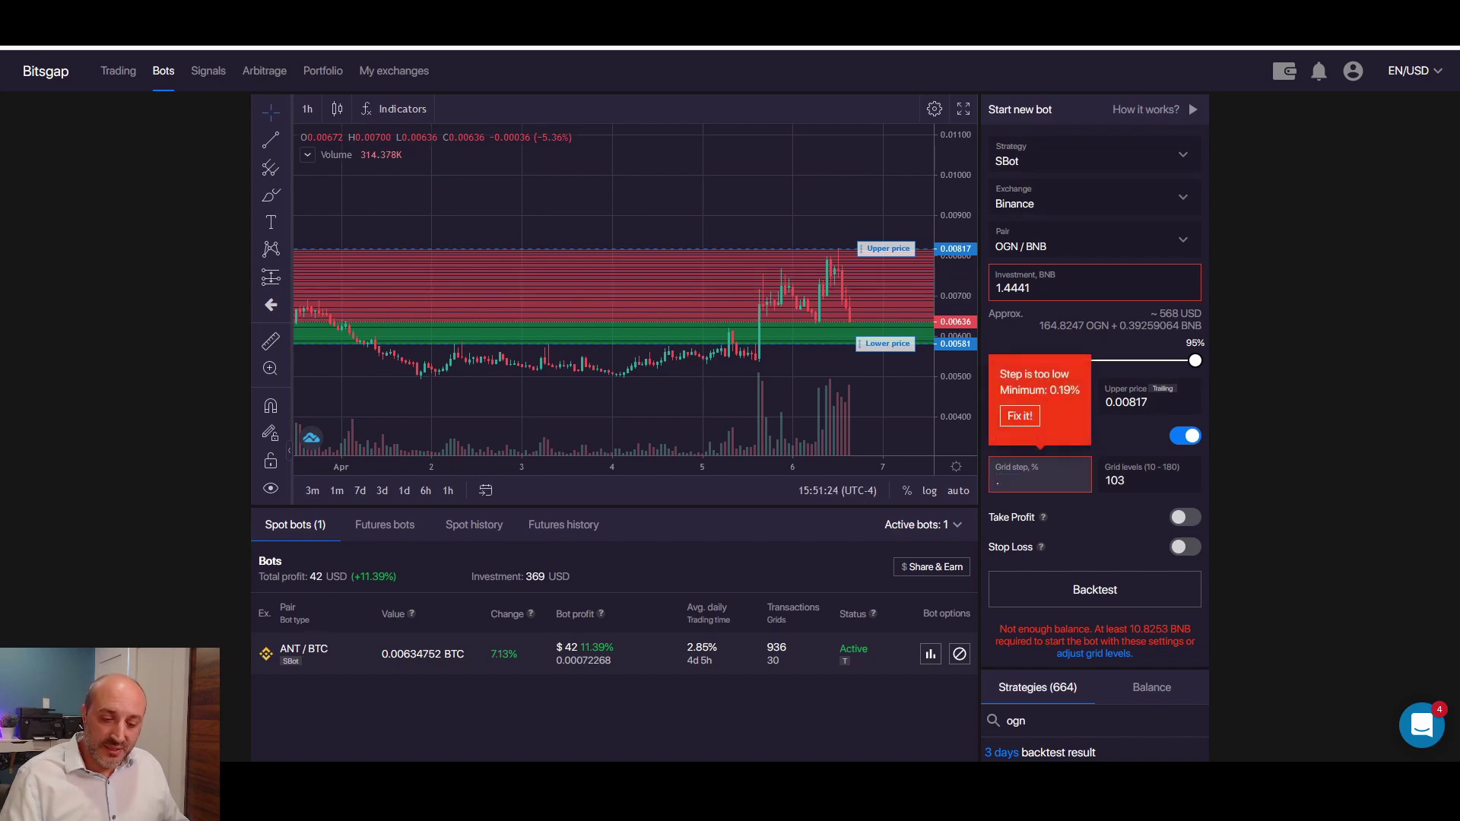
click(1276, 485)
Tighten the OGN / BNB grid range around the recent price to 0.00597–0.00742
scroll(690, 404, up, 3)
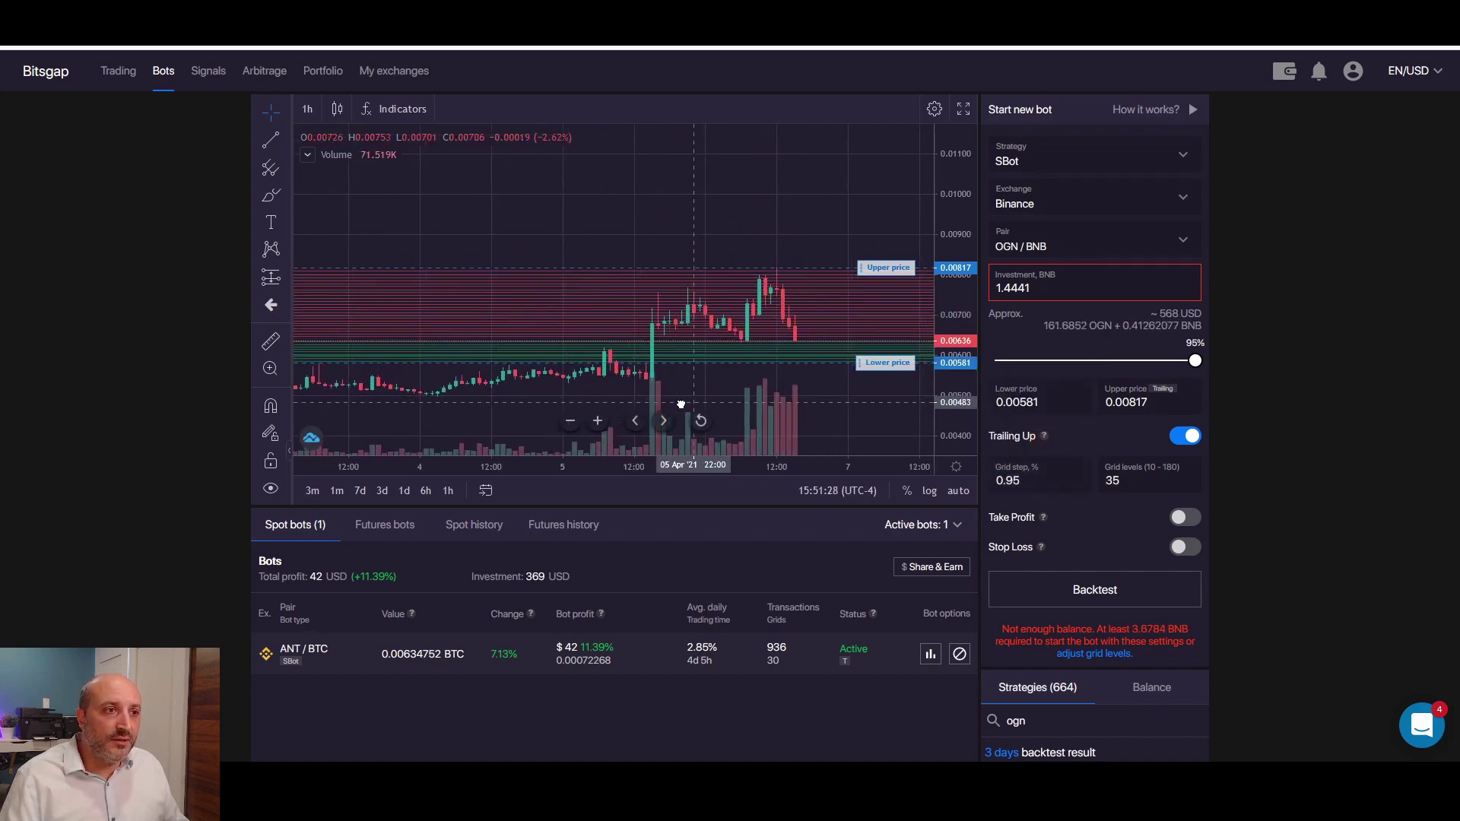
drag(690, 404, 668, 404)
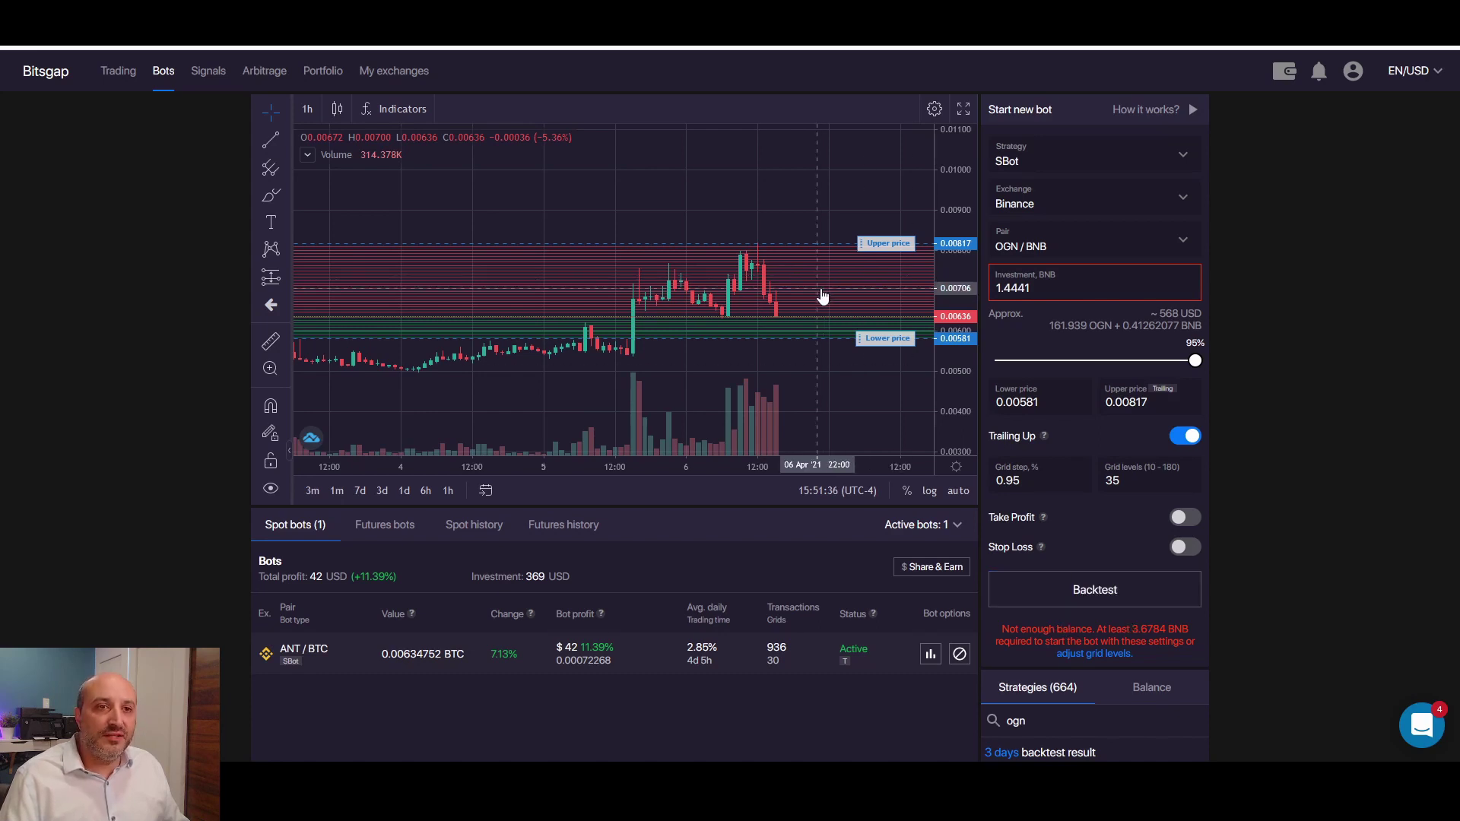
drag(869, 250, 871, 265)
drag(888, 346, 887, 333)
drag(884, 258, 882, 277)
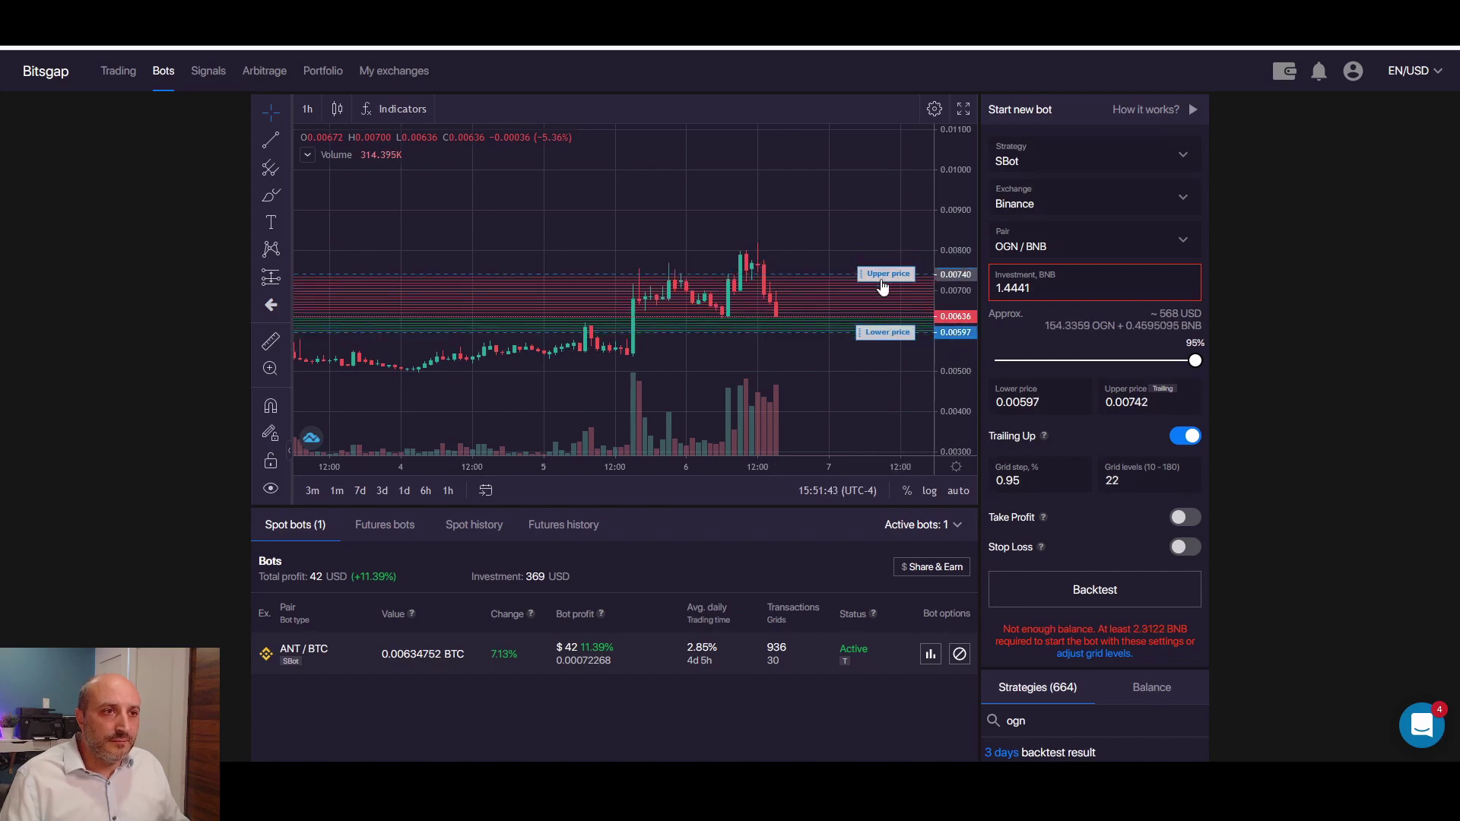
Set the OGN / BNB bot's grid step to 1.1%
click(1005, 481)
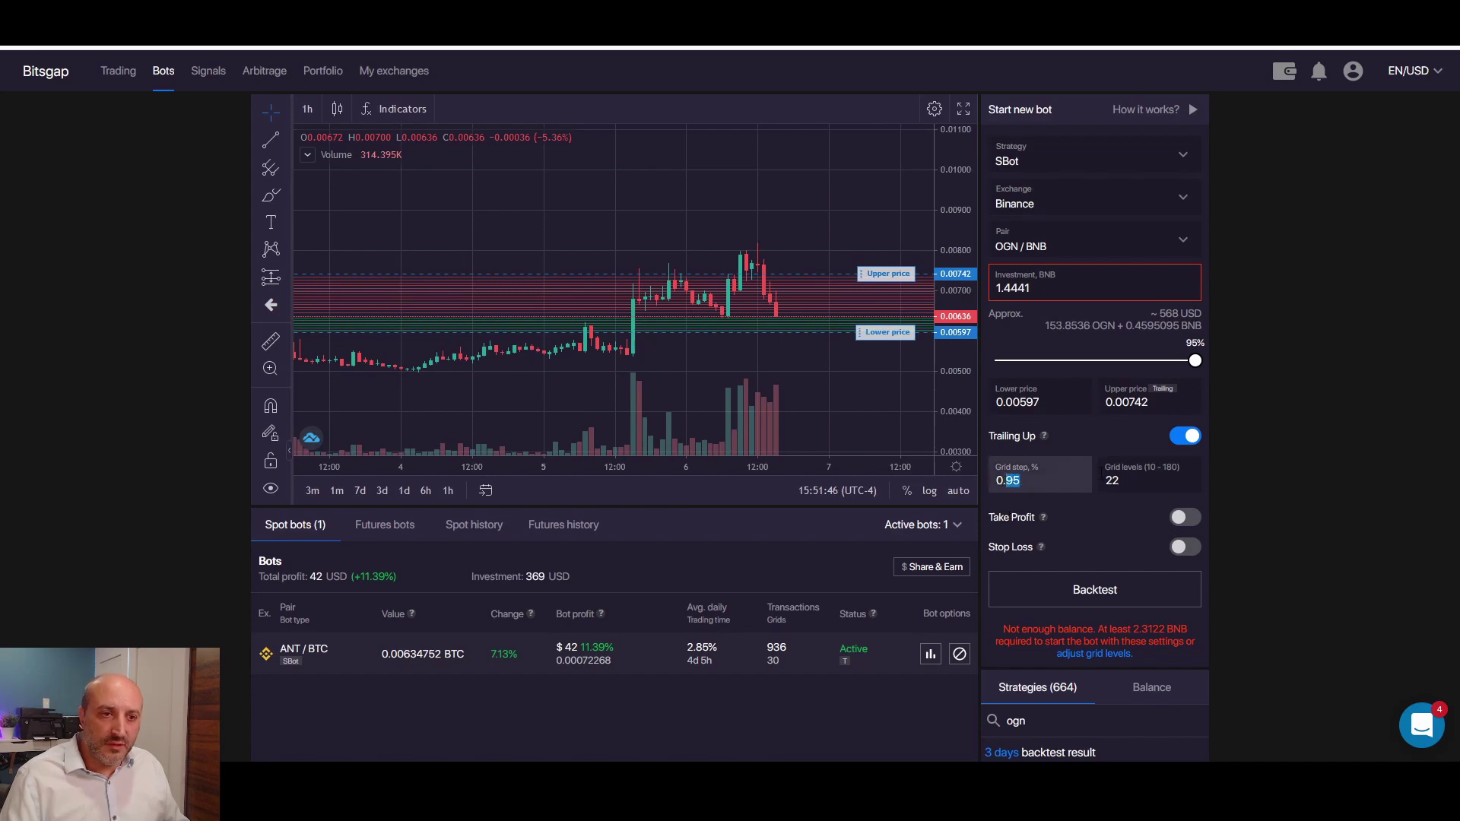
key(BackSpace)
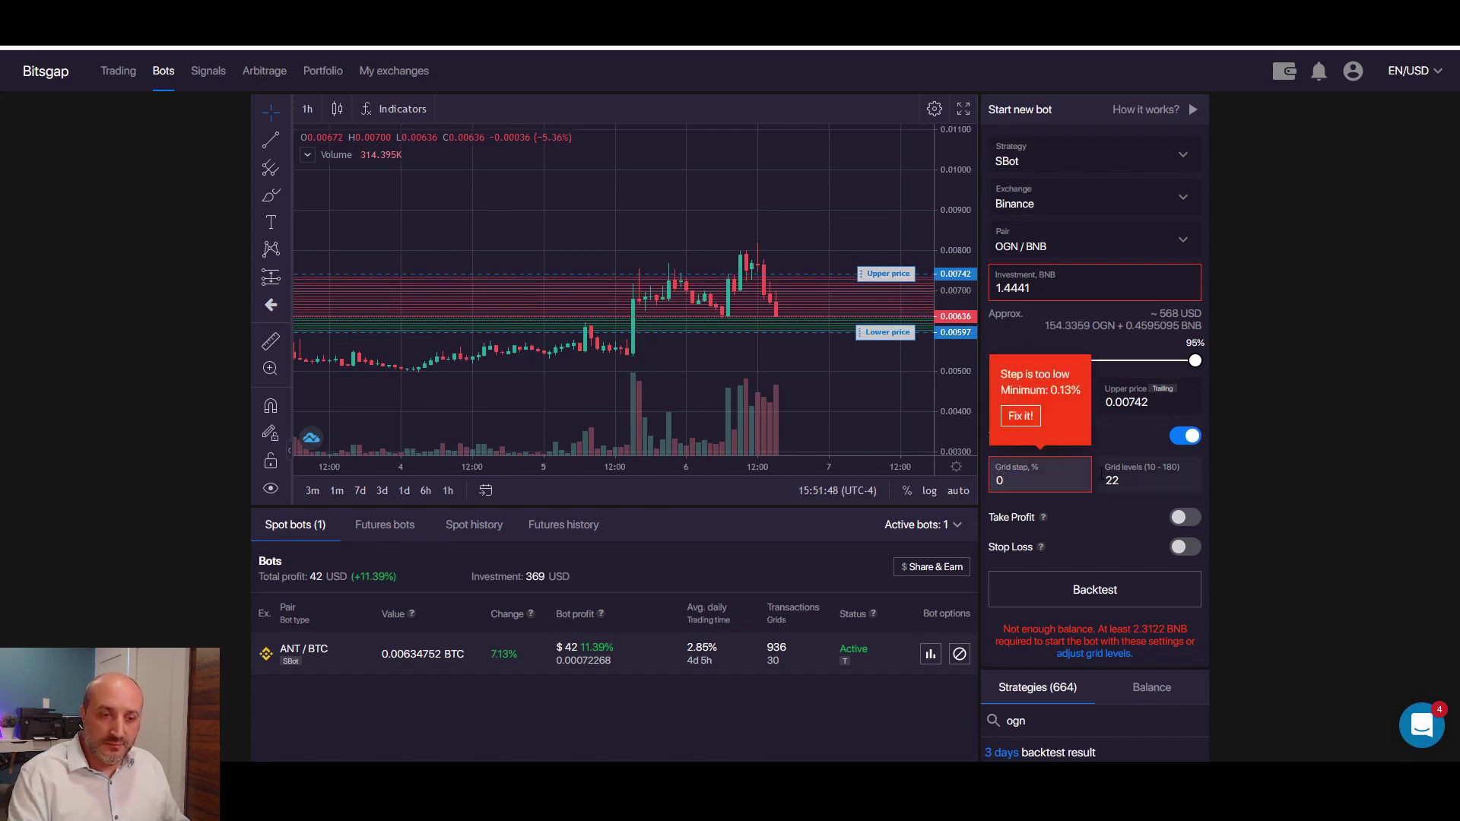
key(BackSpace)
text(1.)
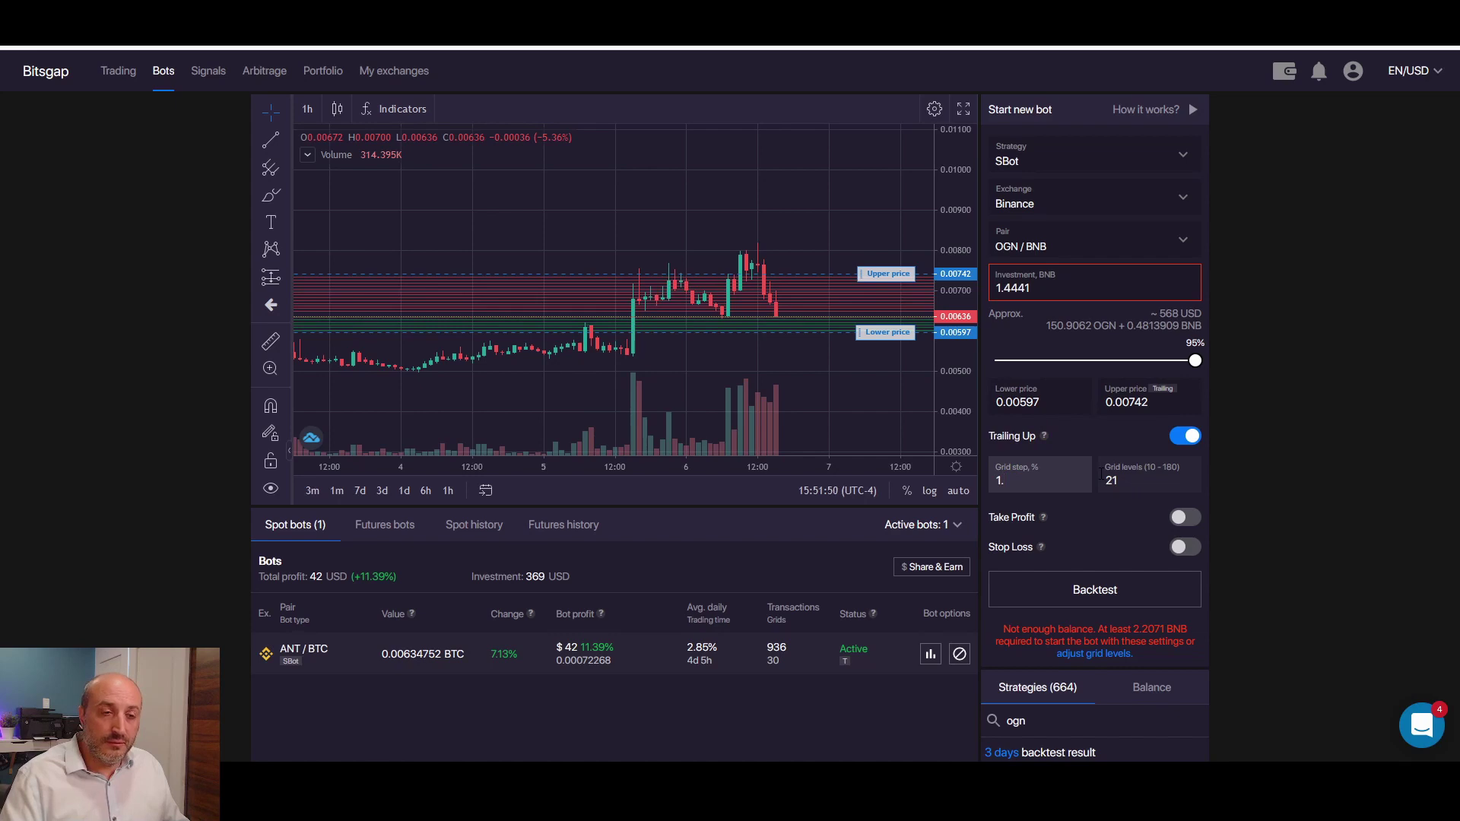
text(1)
click(1289, 449)
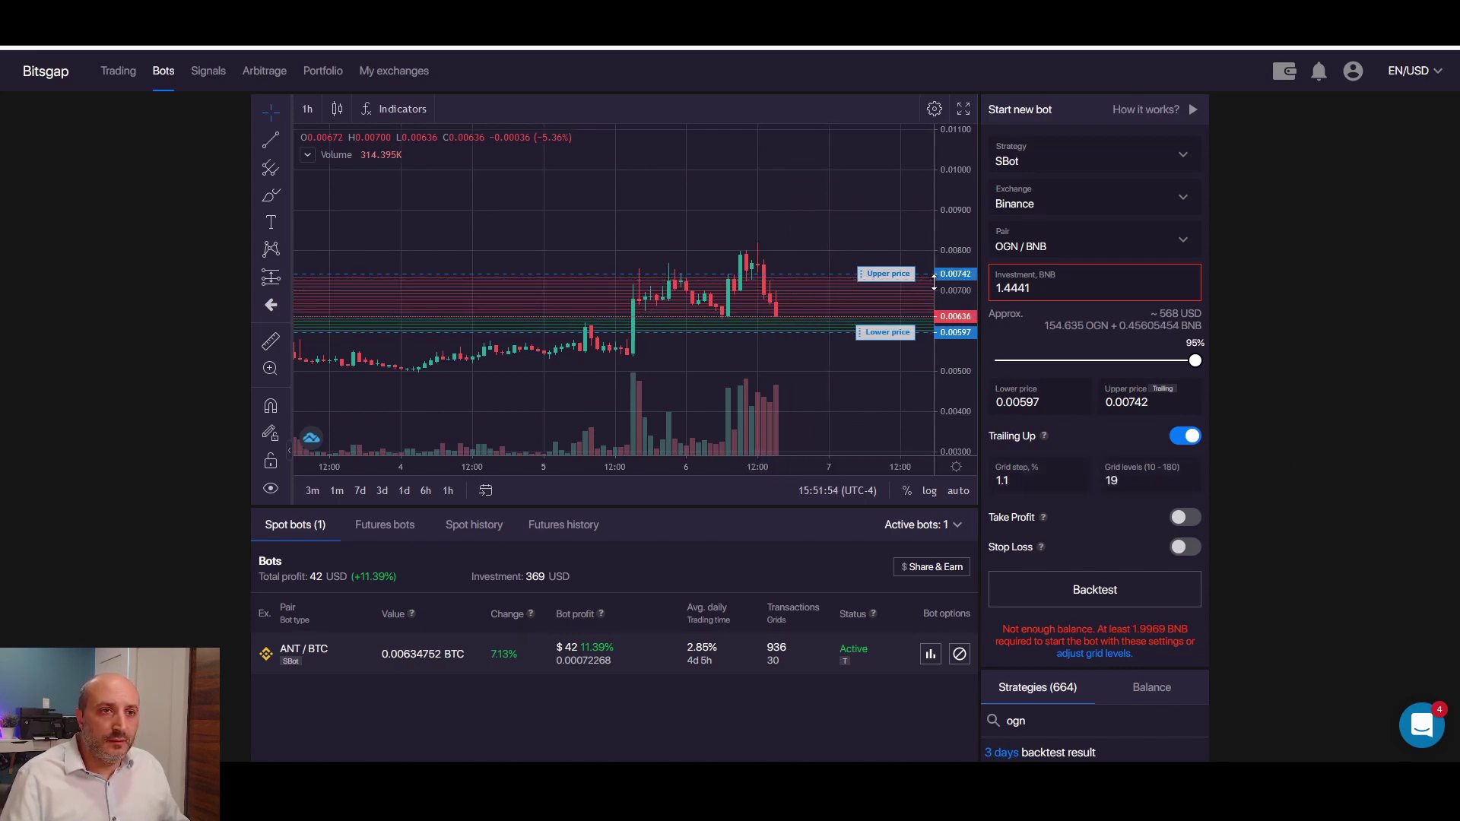
Switch the chart to 15-minute candles and lower the grid's upper price to 0.00689
scroll(798, 368, up, 3)
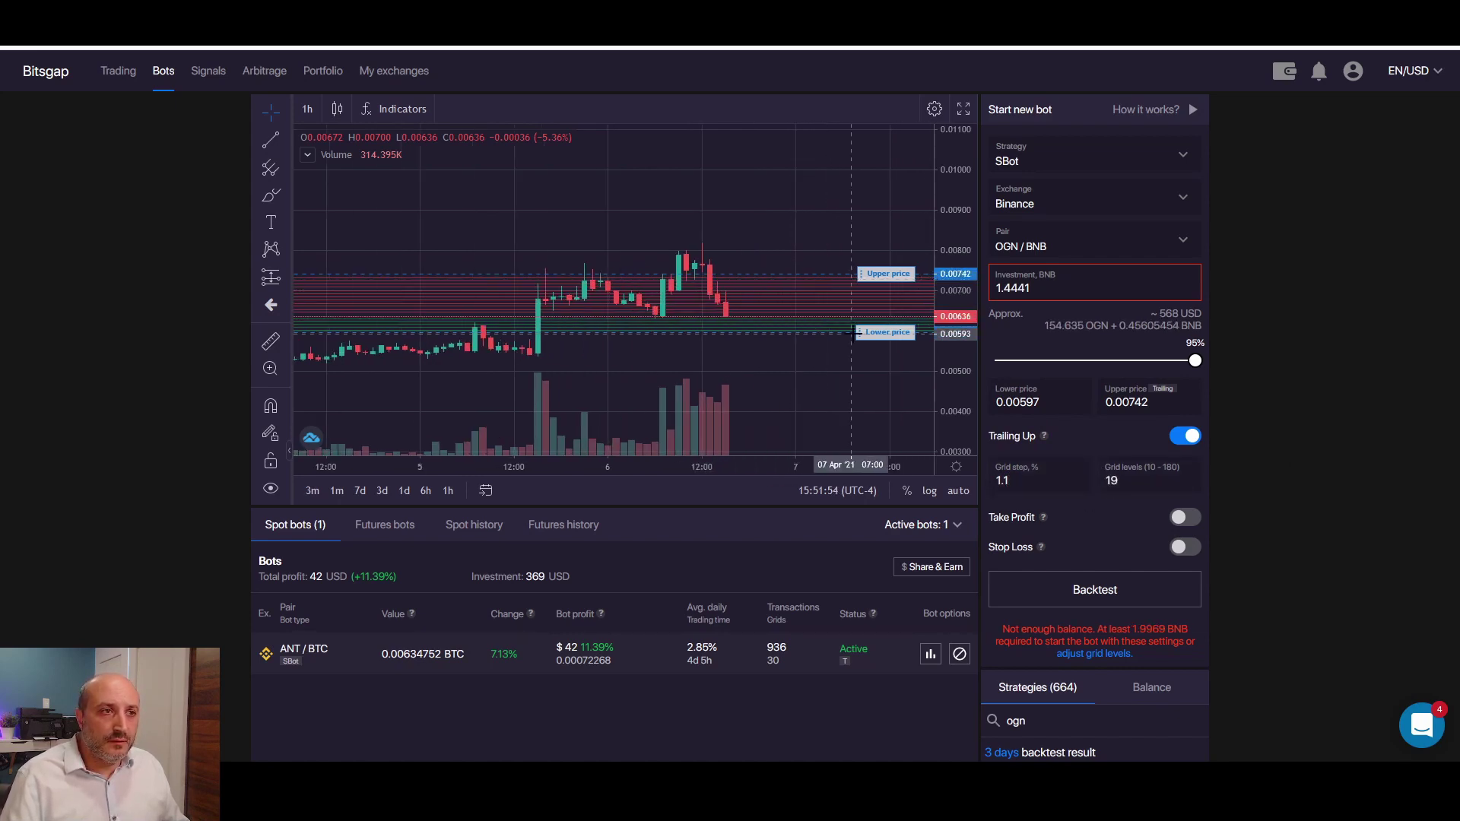
click(310, 108)
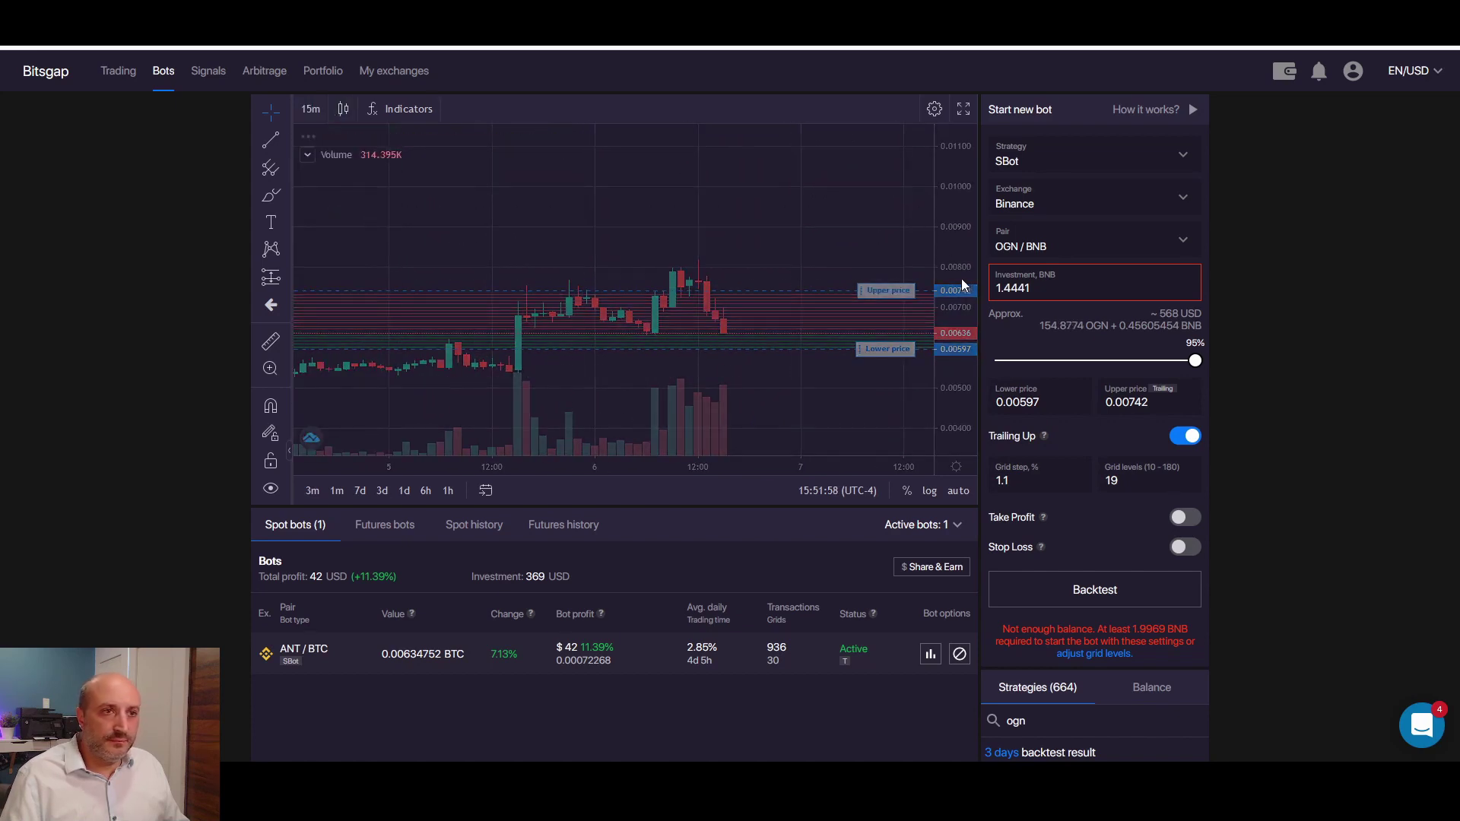
scroll(952, 345, up, 3)
drag(950, 365, 960, 137)
drag(711, 202, 762, 151)
drag(882, 205, 884, 258)
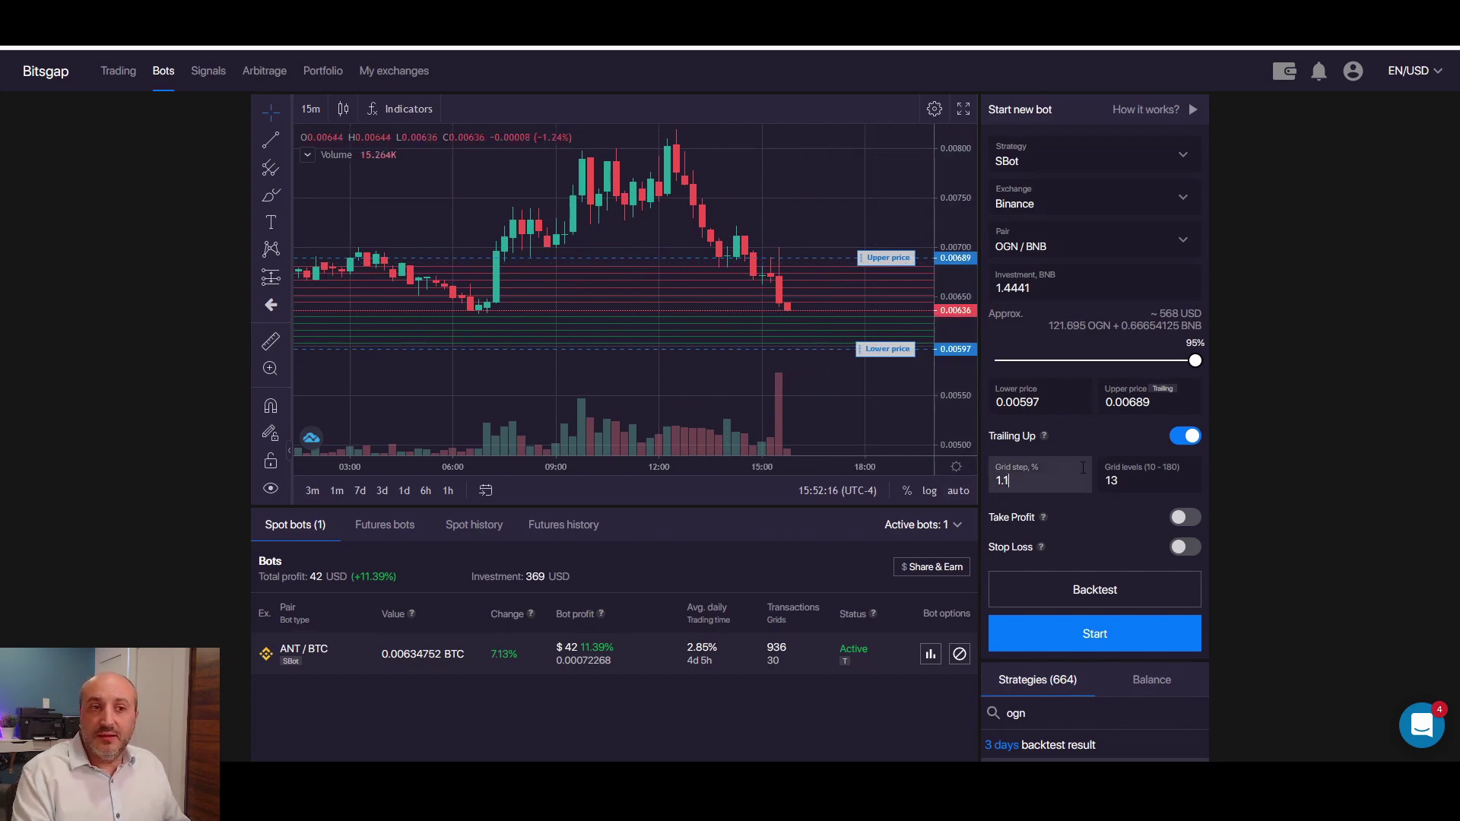
Set the grid step to 1.5% and widen the grid range to a lower price of 0.00583 and an upper price of 0.00719
key(BackSpace)
text(5)
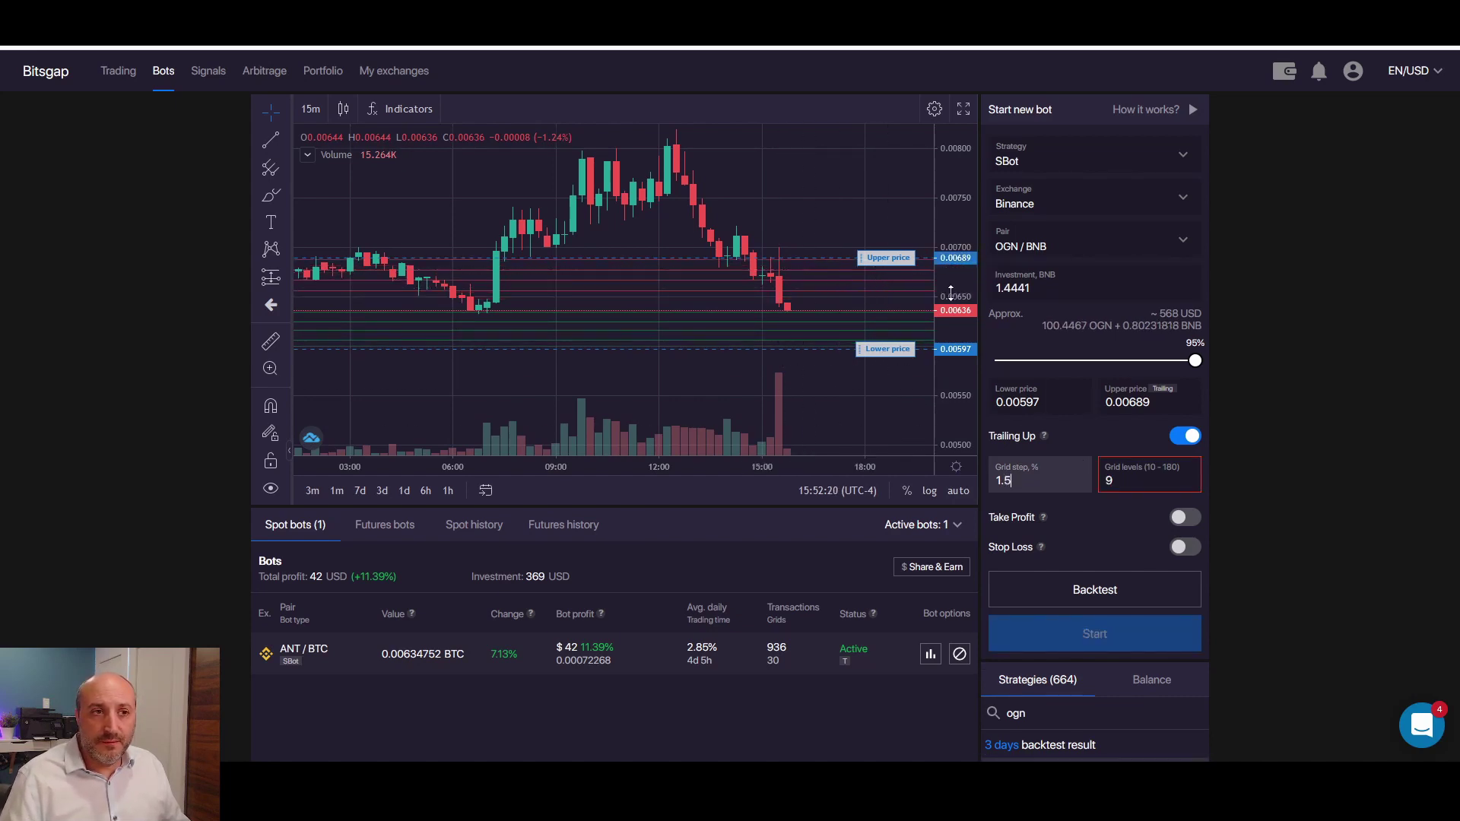
drag(886, 258, 887, 246)
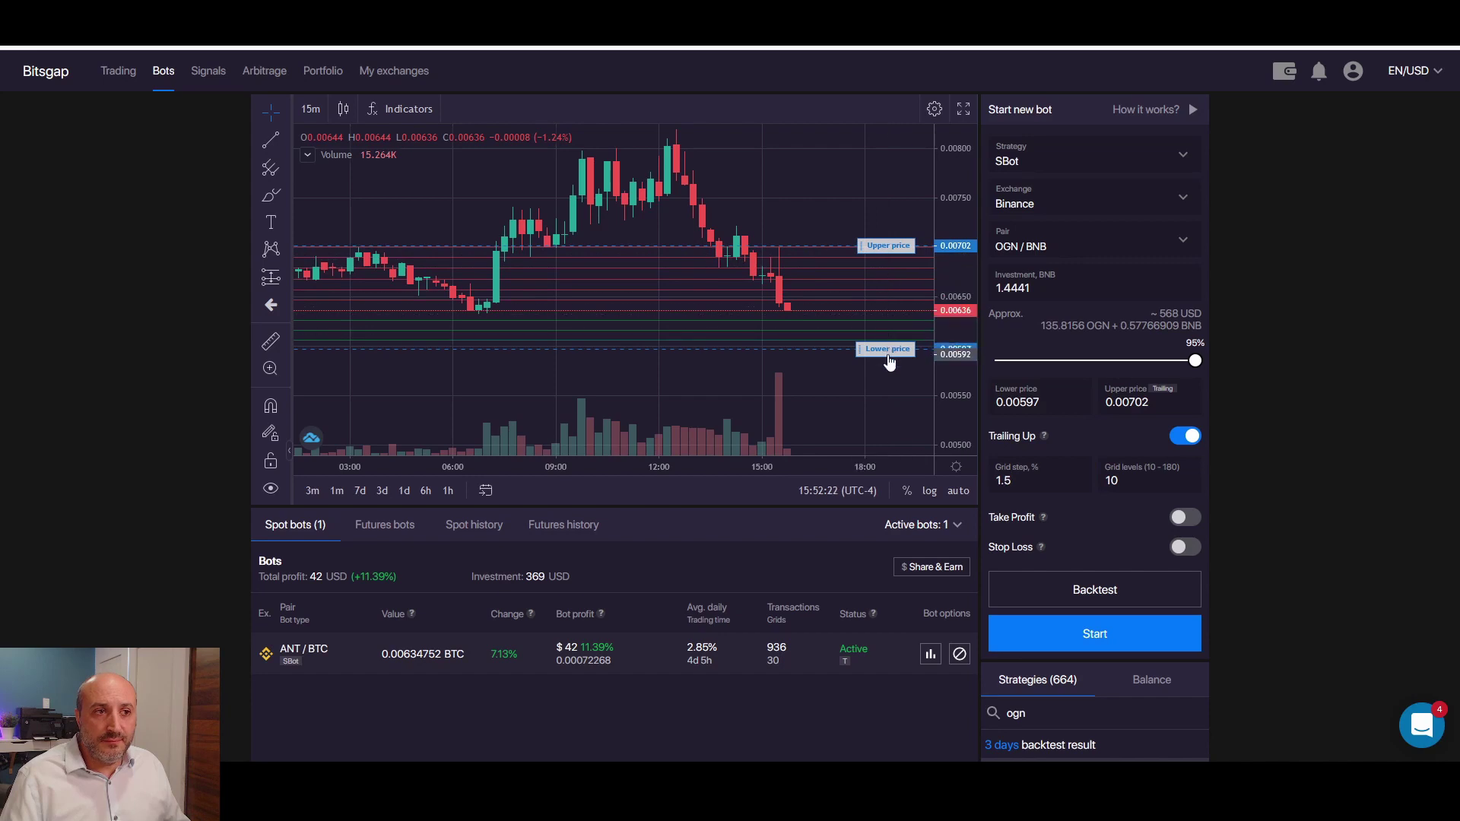
drag(888, 356, 887, 367)
drag(887, 246, 878, 225)
drag(888, 366, 894, 363)
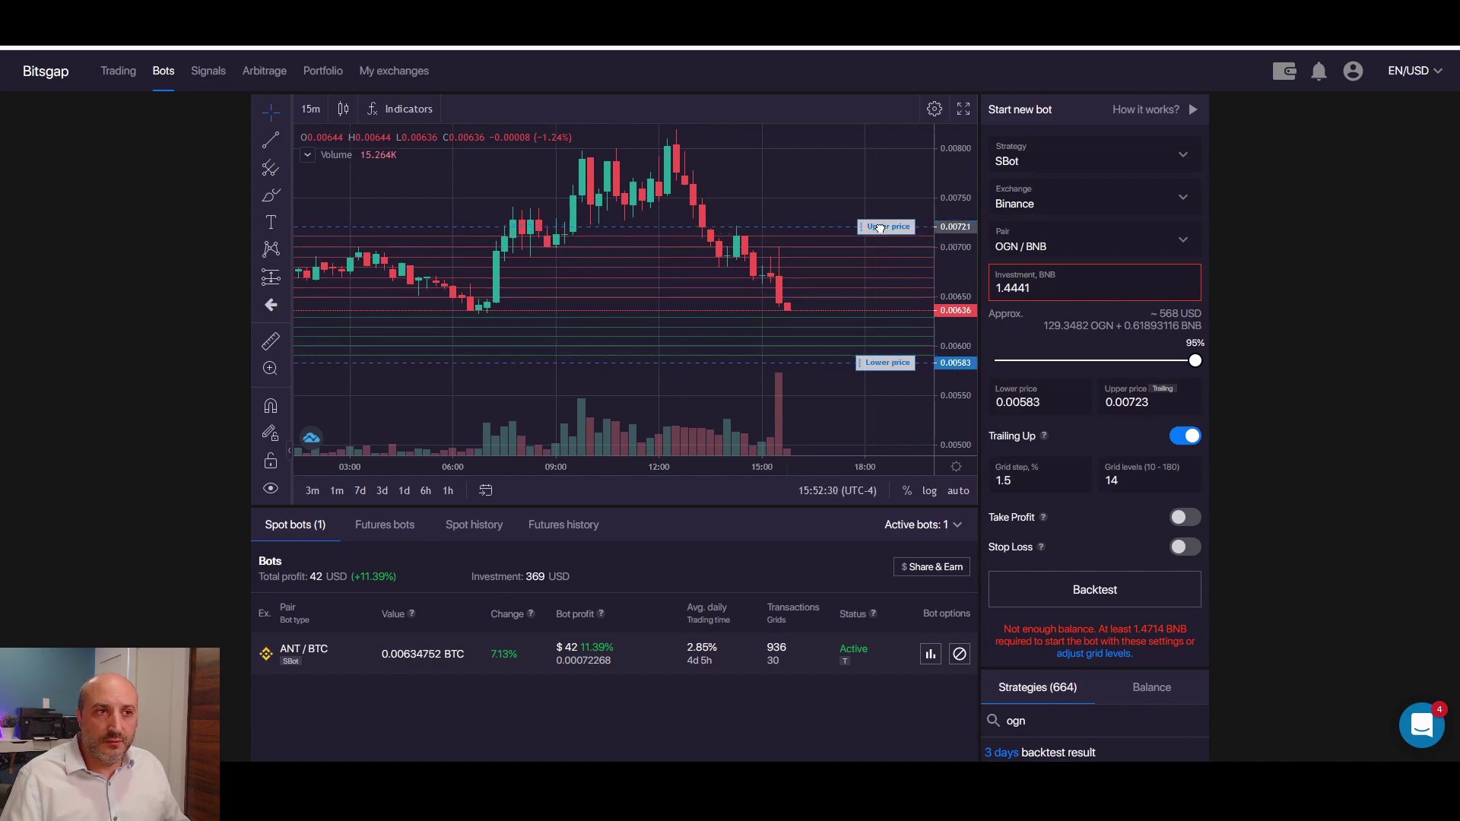
drag(879, 230, 879, 228)
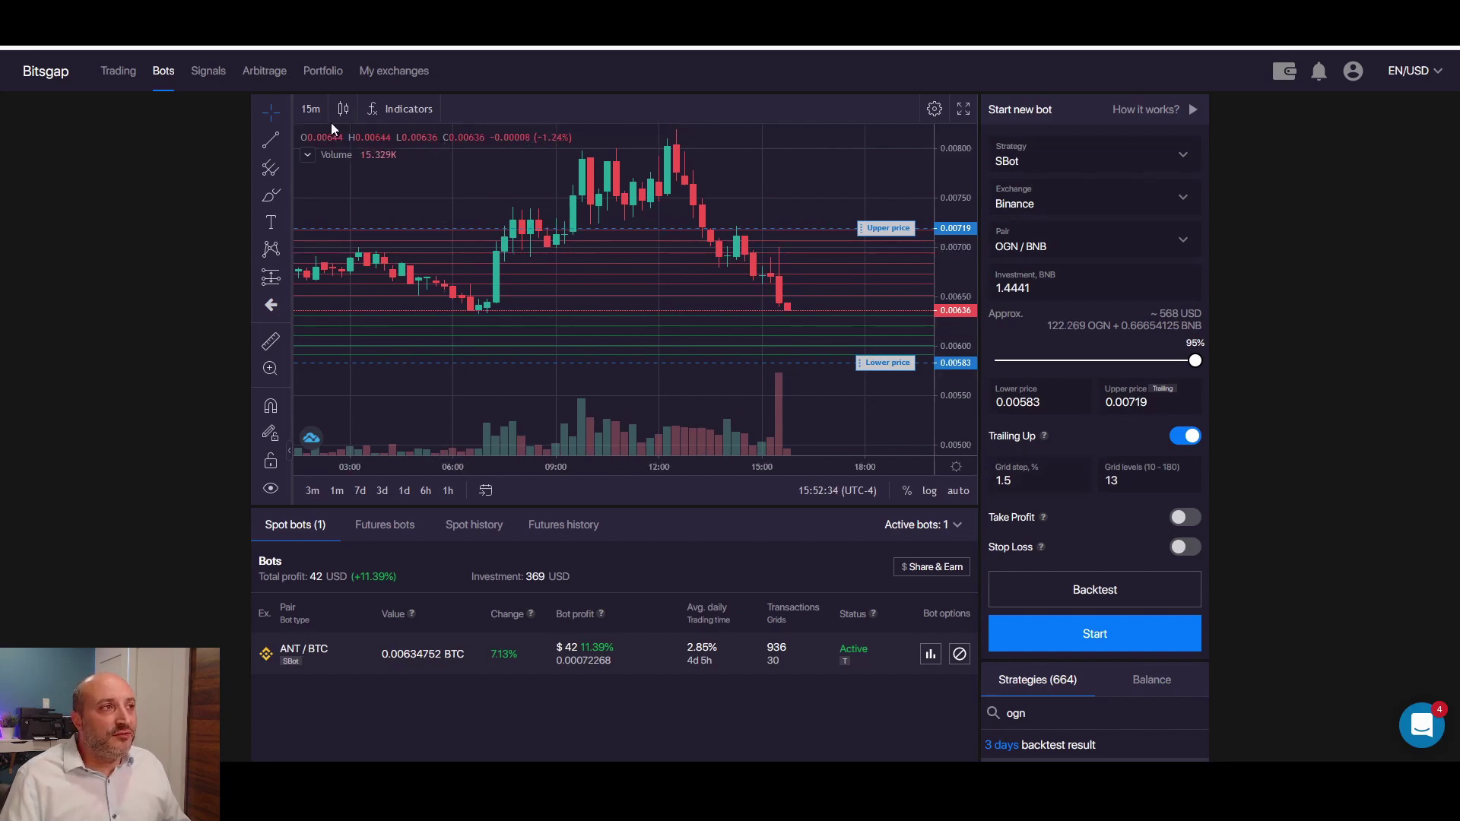
Examine the recent 15-minute OGN / BNB price swings against the spacing of the bot's grid lines
scroll(725, 271, up, 2)
scroll(724, 271, up, 2)
drag(643, 187, 861, 186)
drag(964, 330, 964, 293)
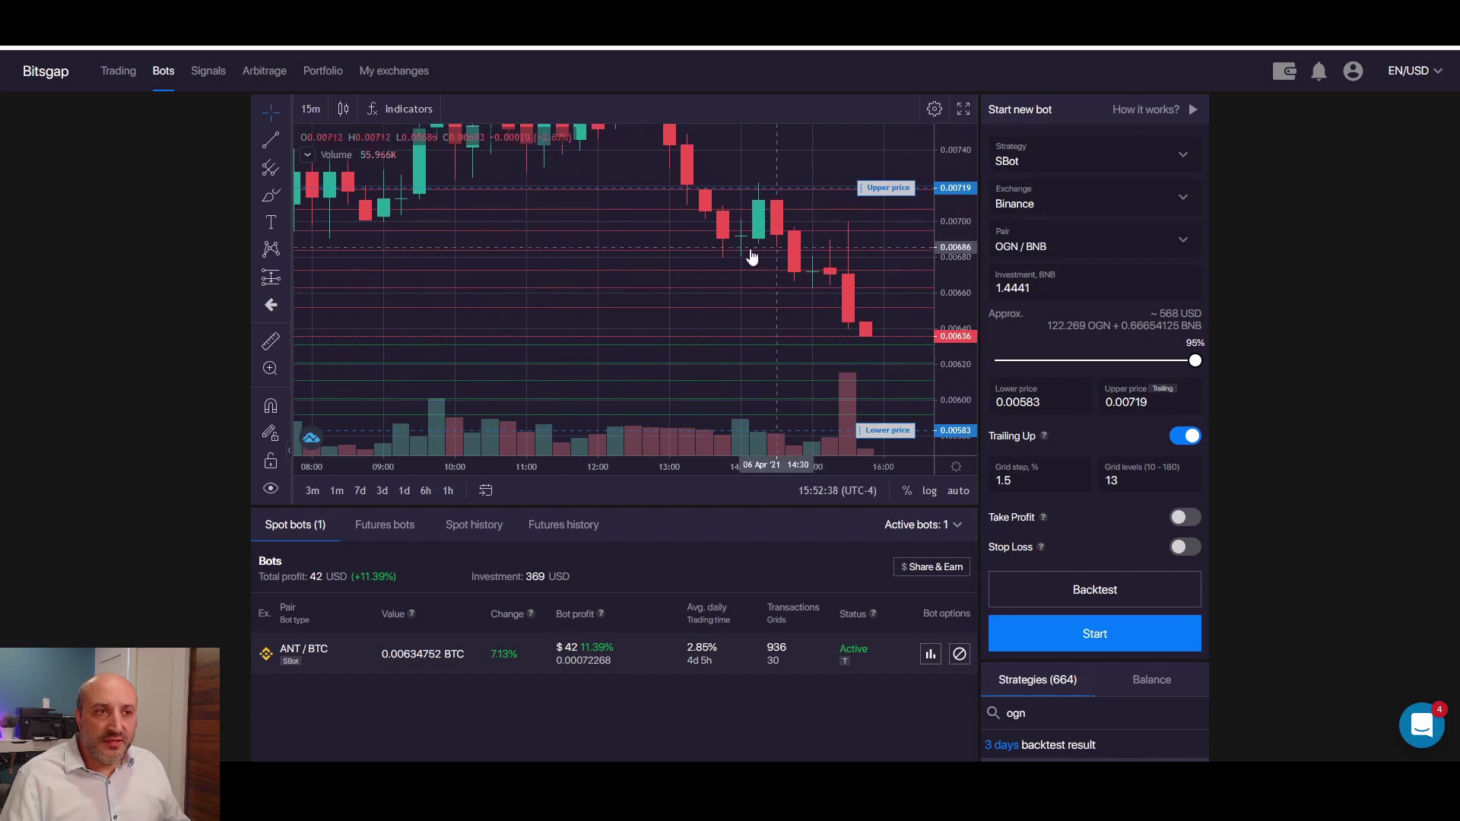
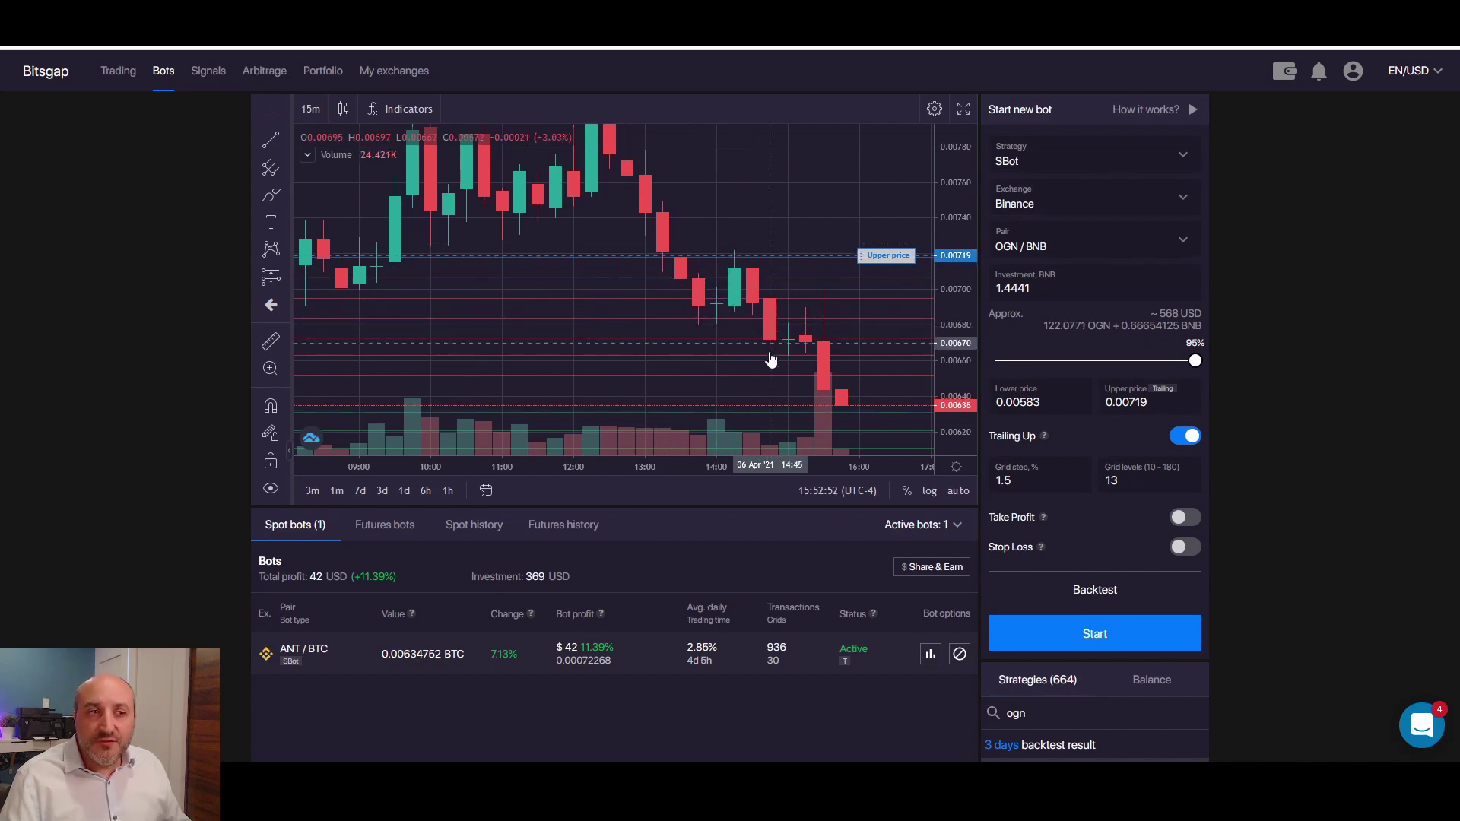
drag(824, 273, 724, 225)
scroll(723, 225, down, 4)
drag(964, 245, 969, 352)
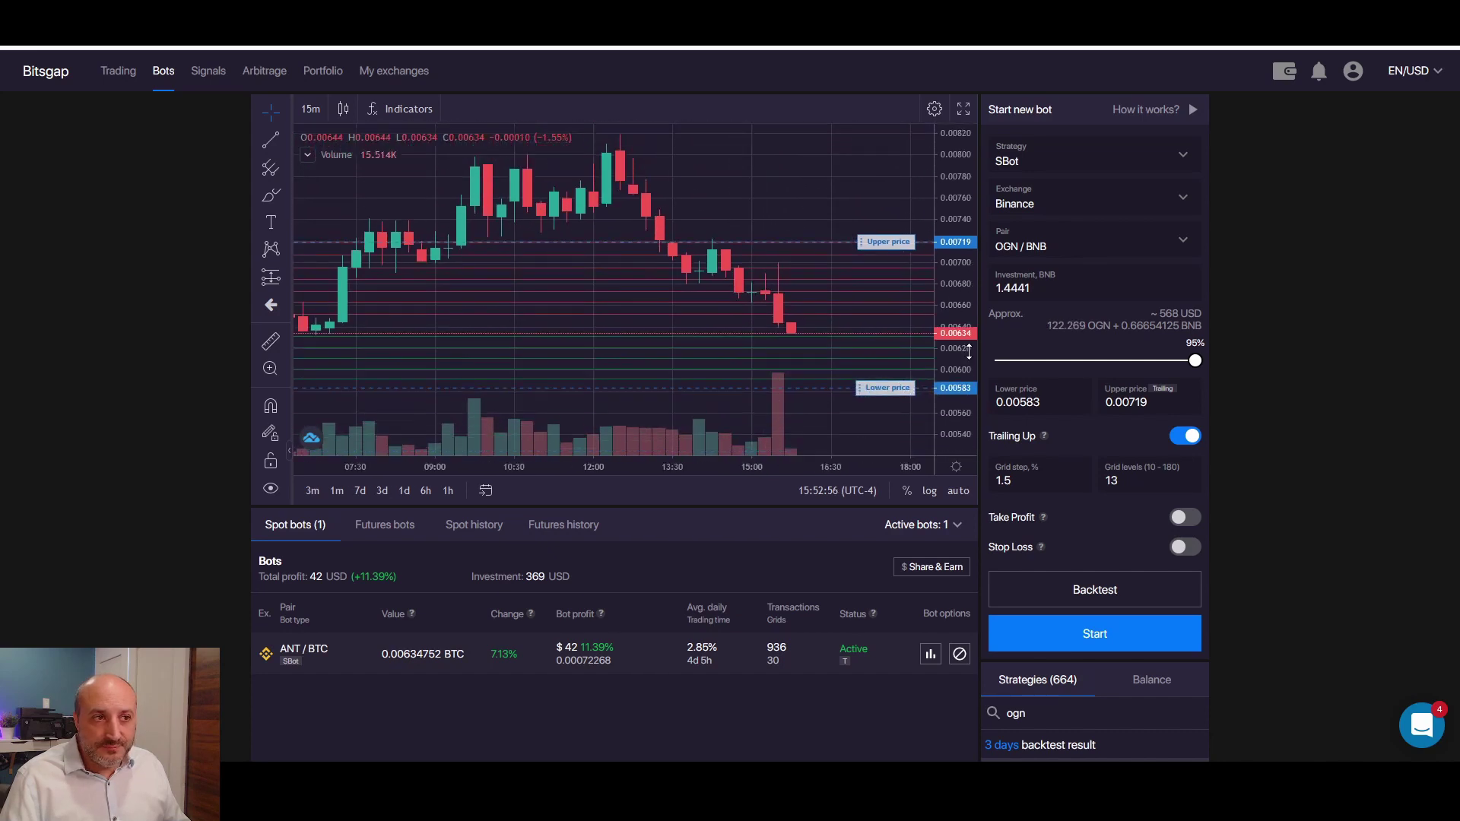
drag(789, 202, 785, 171)
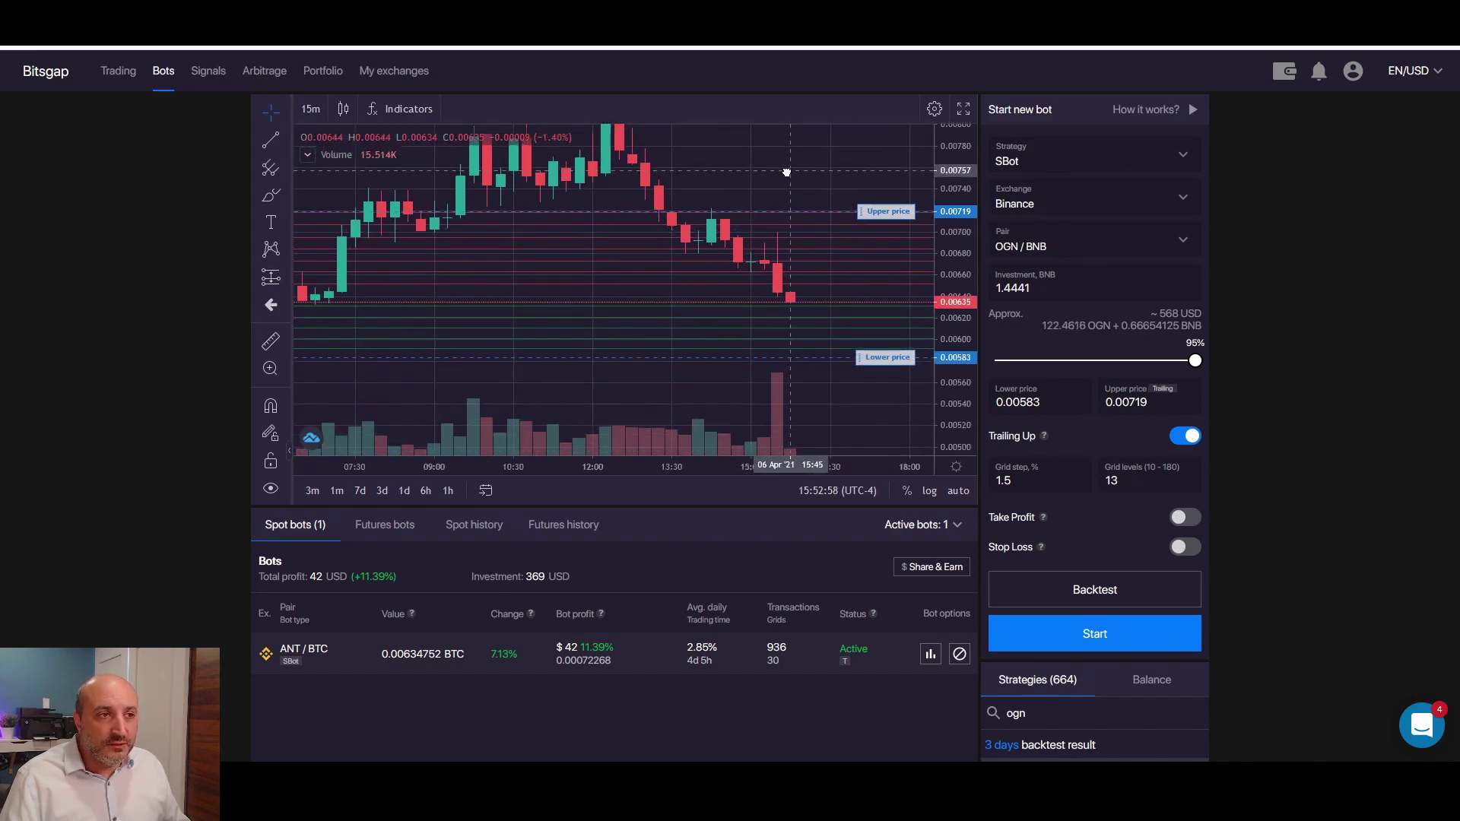
scroll(828, 222, down, 3)
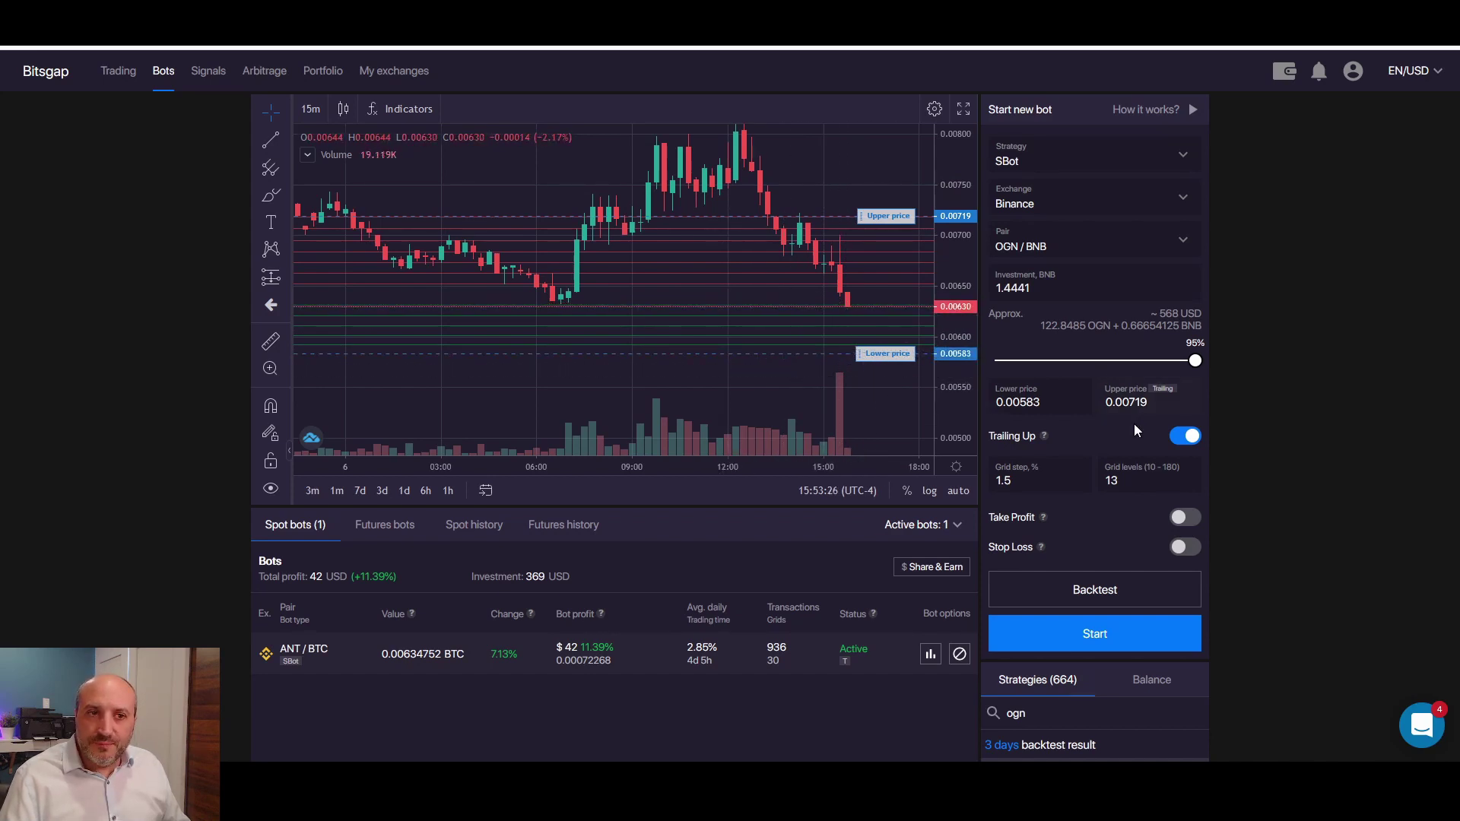
Enable the stop loss and set it to 0.00584, next to the grid's lower price
scroll(1121, 477, down, 1)
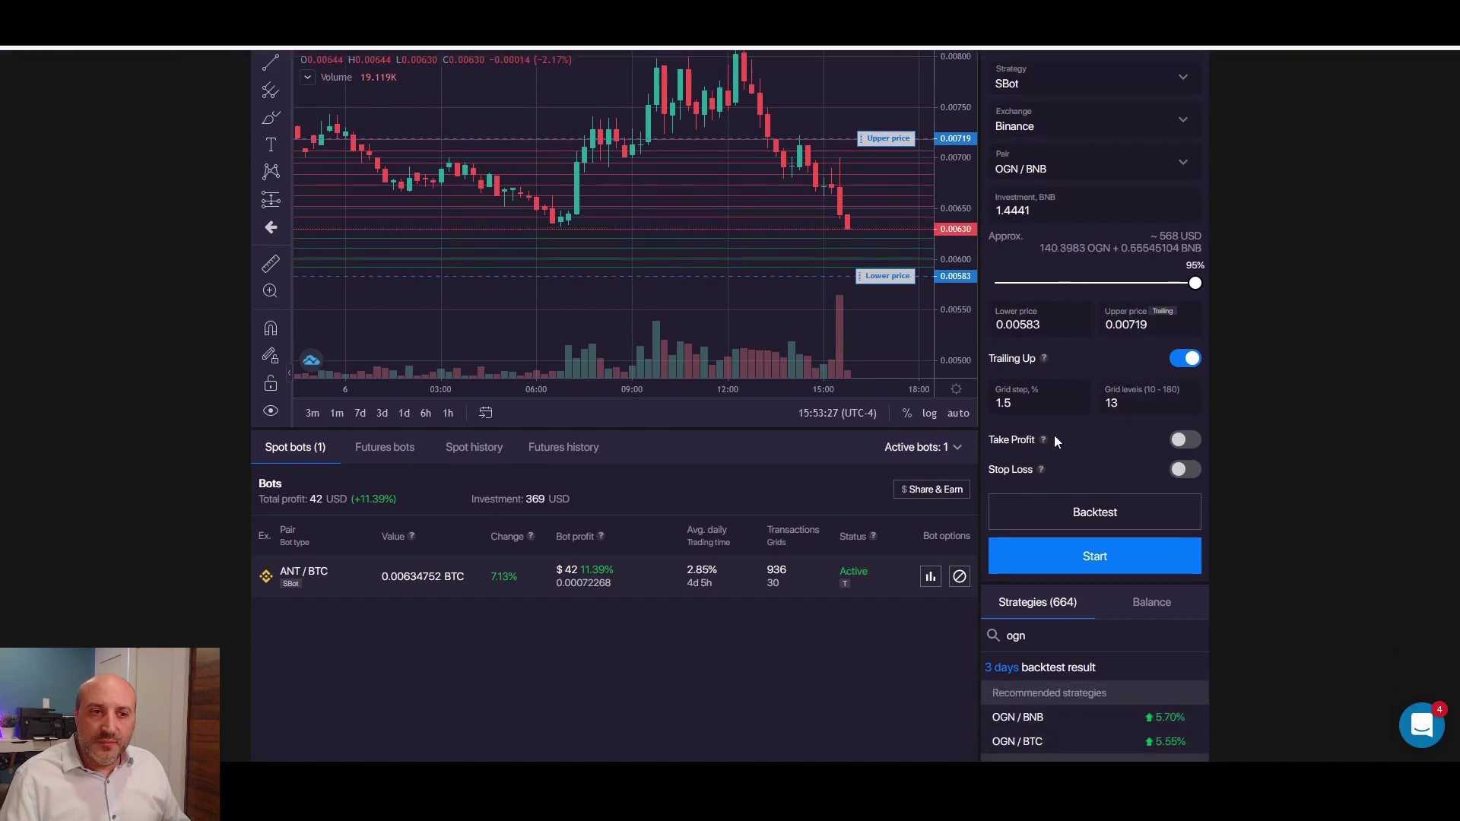
click(1185, 471)
scroll(1251, 454, up, 1)
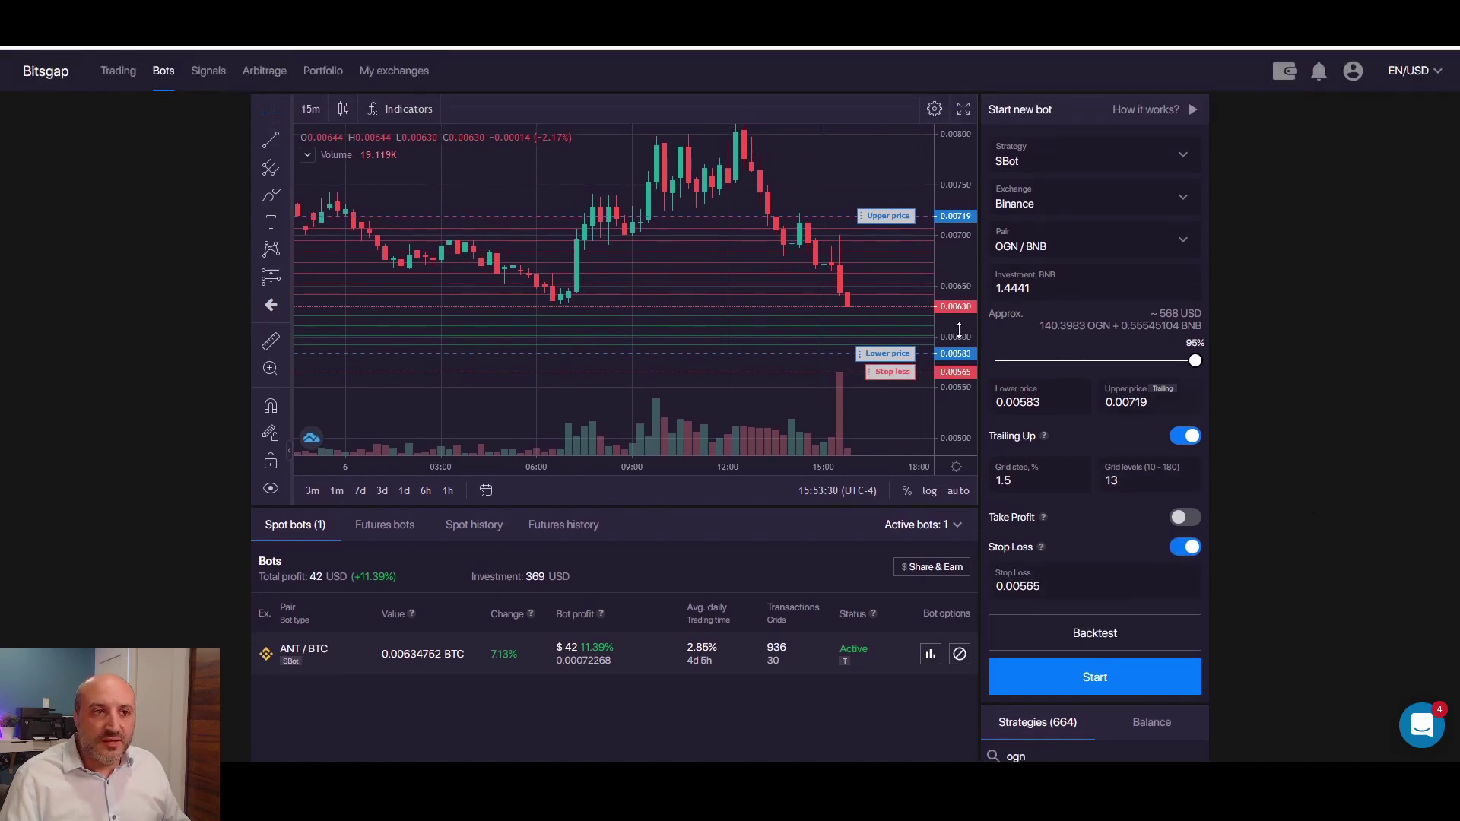
mouse_move(886, 371)
mouse_down()
mouse_move(887, 331)
mouse_move(875, 351)
mouse_up()
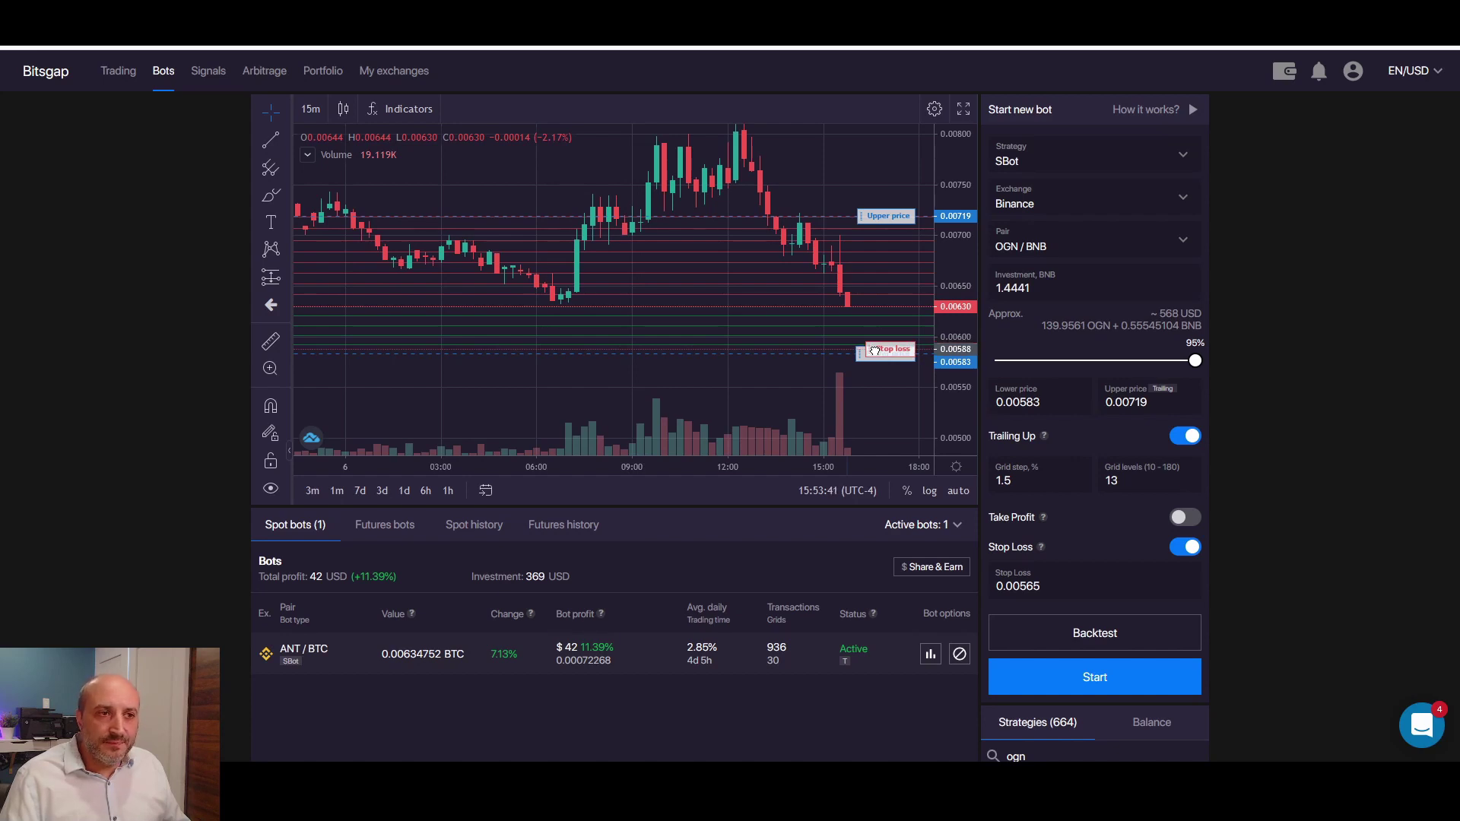
drag(875, 351, 874, 355)
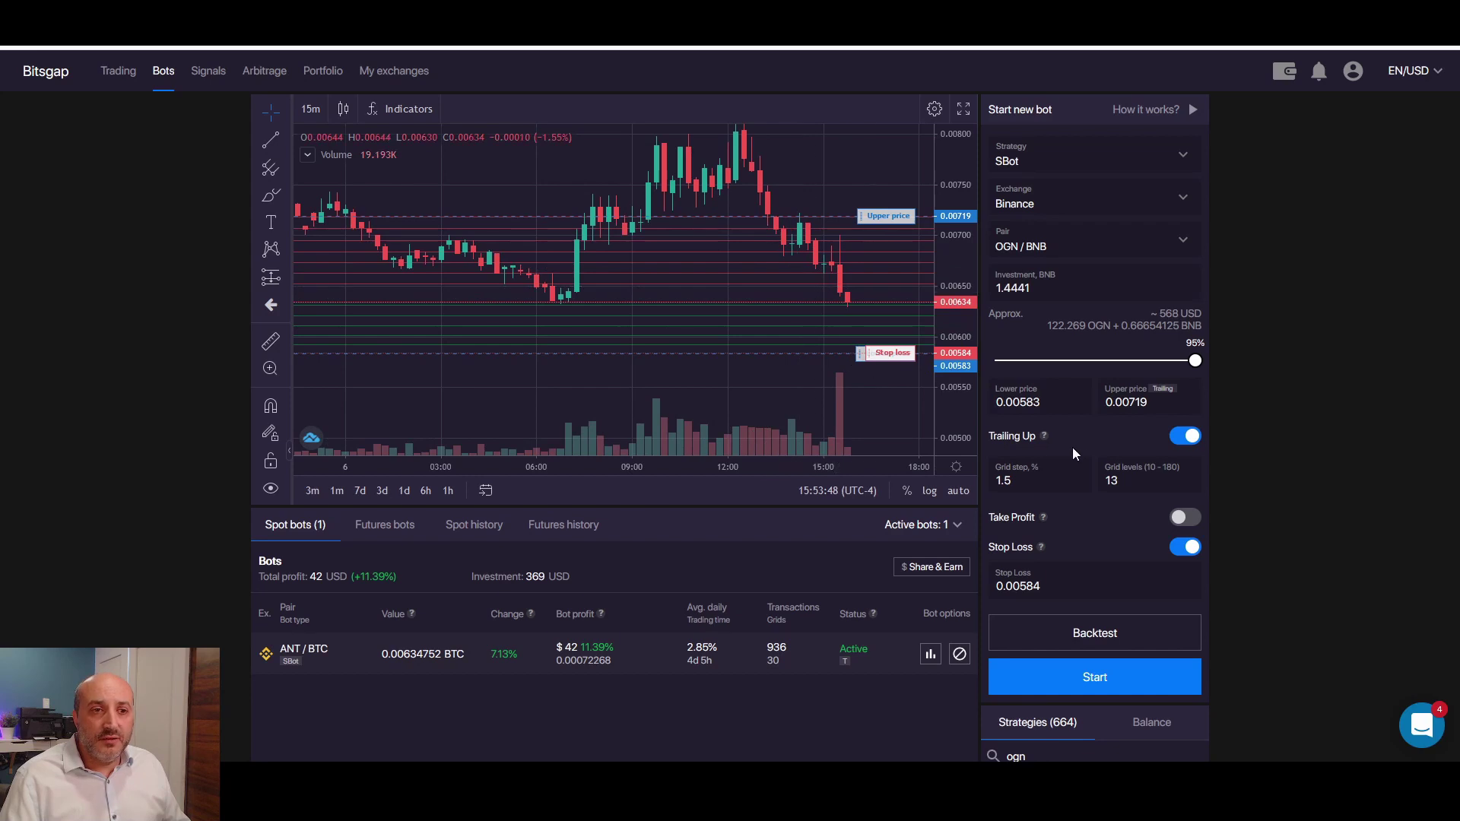
Backtest the OGN / BNB settings and start the bot, approving the market-price purchase of the required OGN
click(1099, 634)
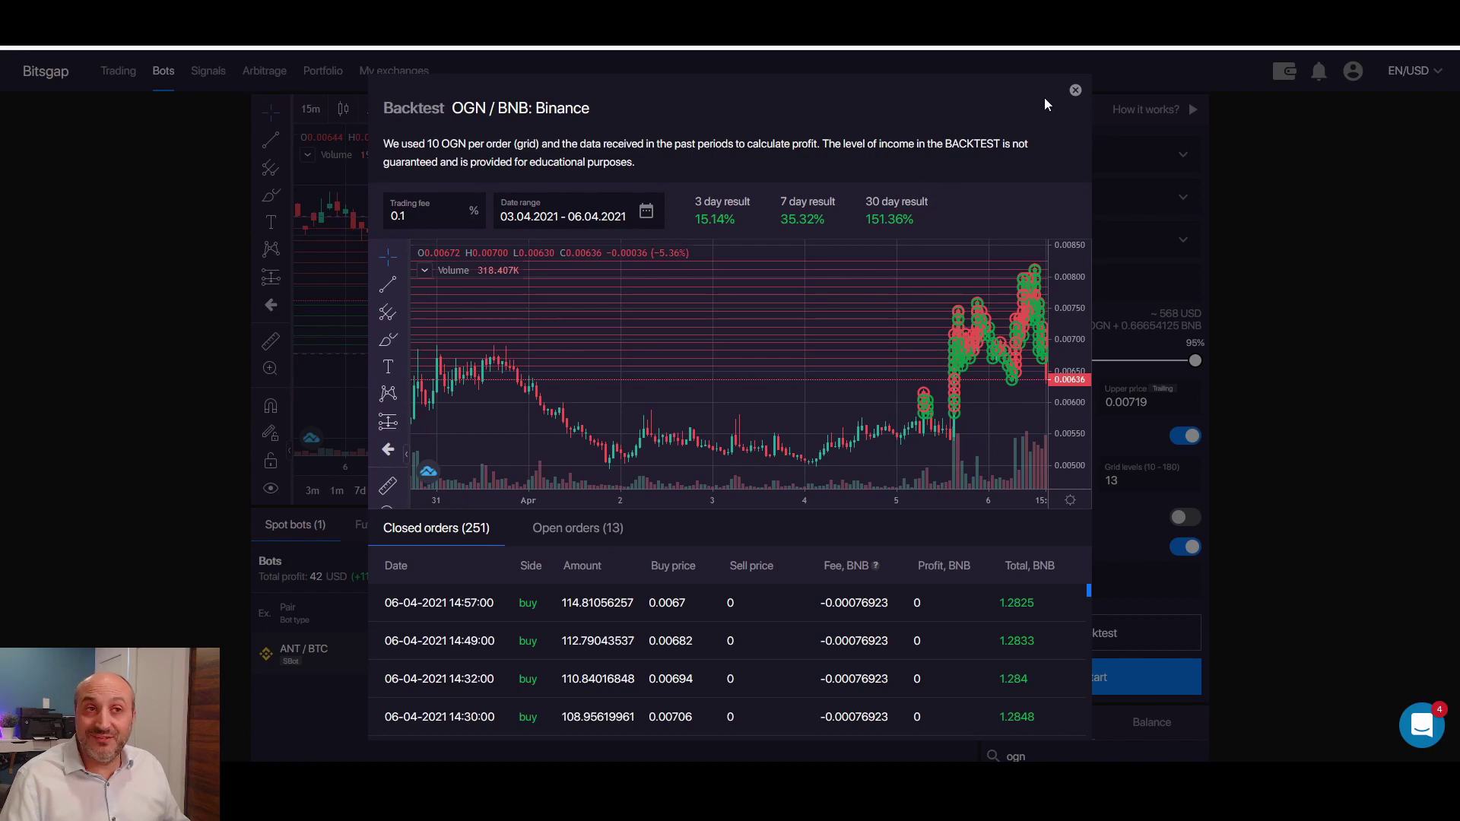
click(1076, 92)
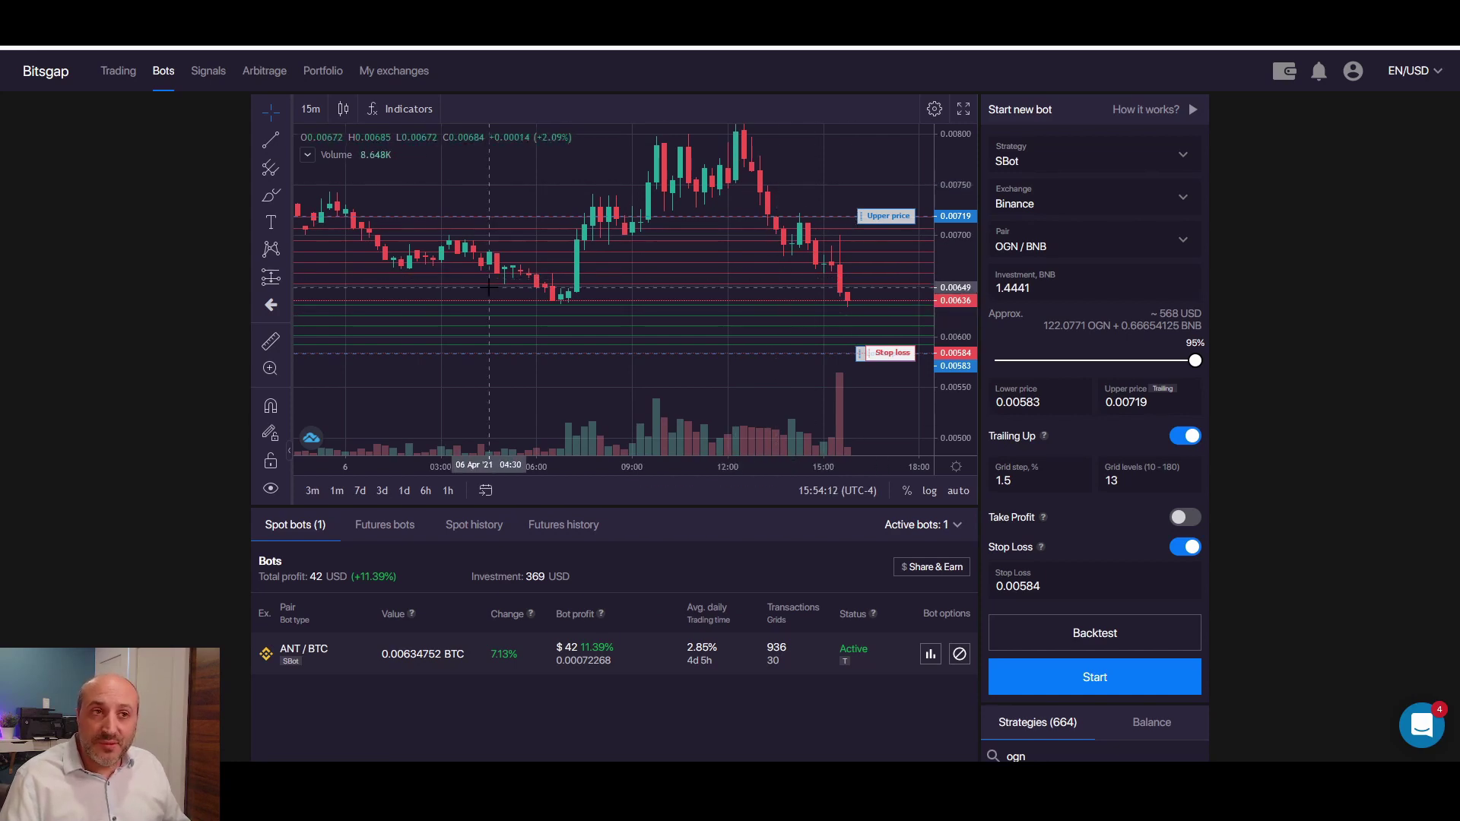
click(1109, 680)
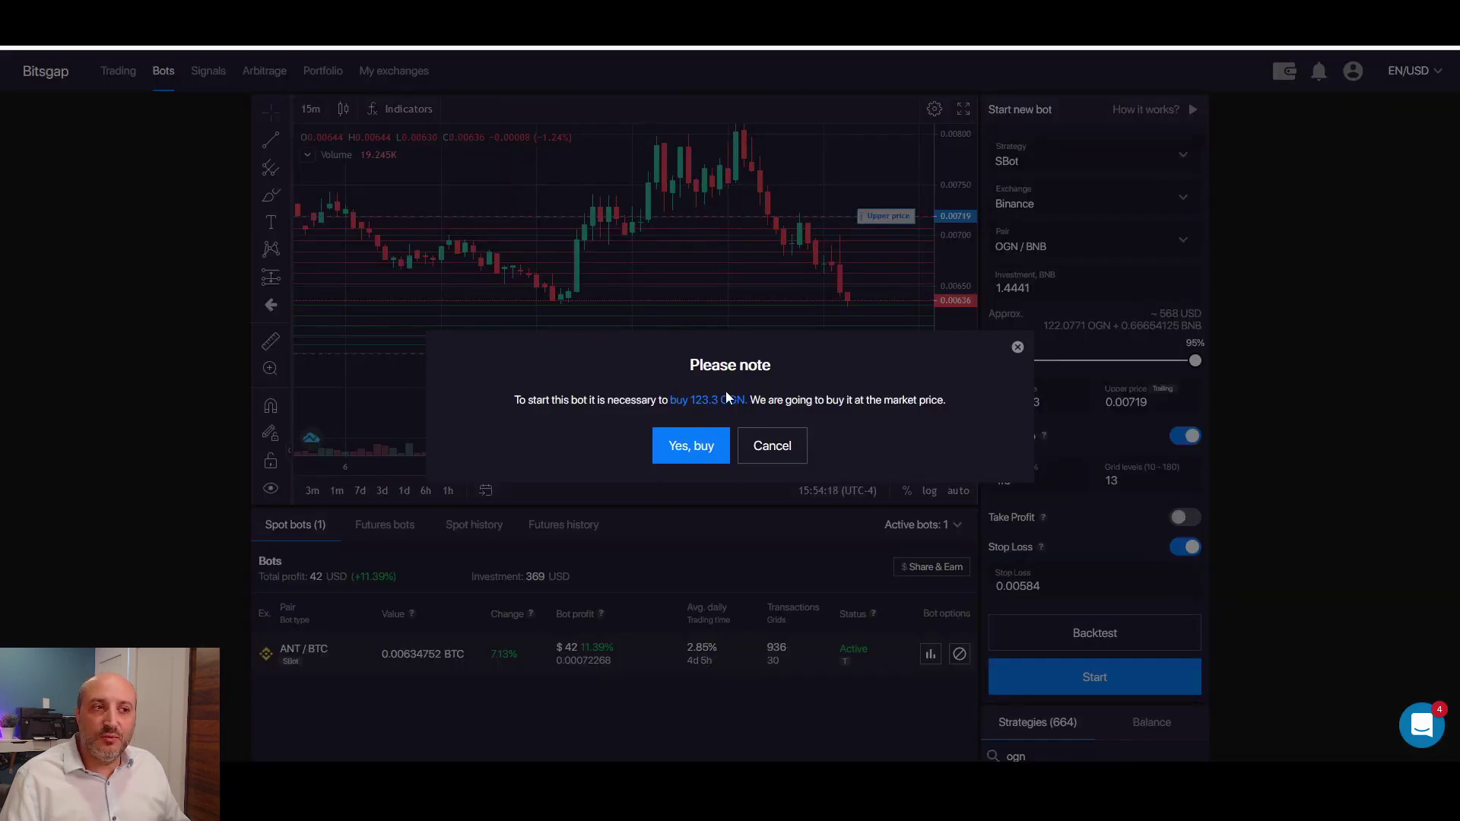
click(693, 447)
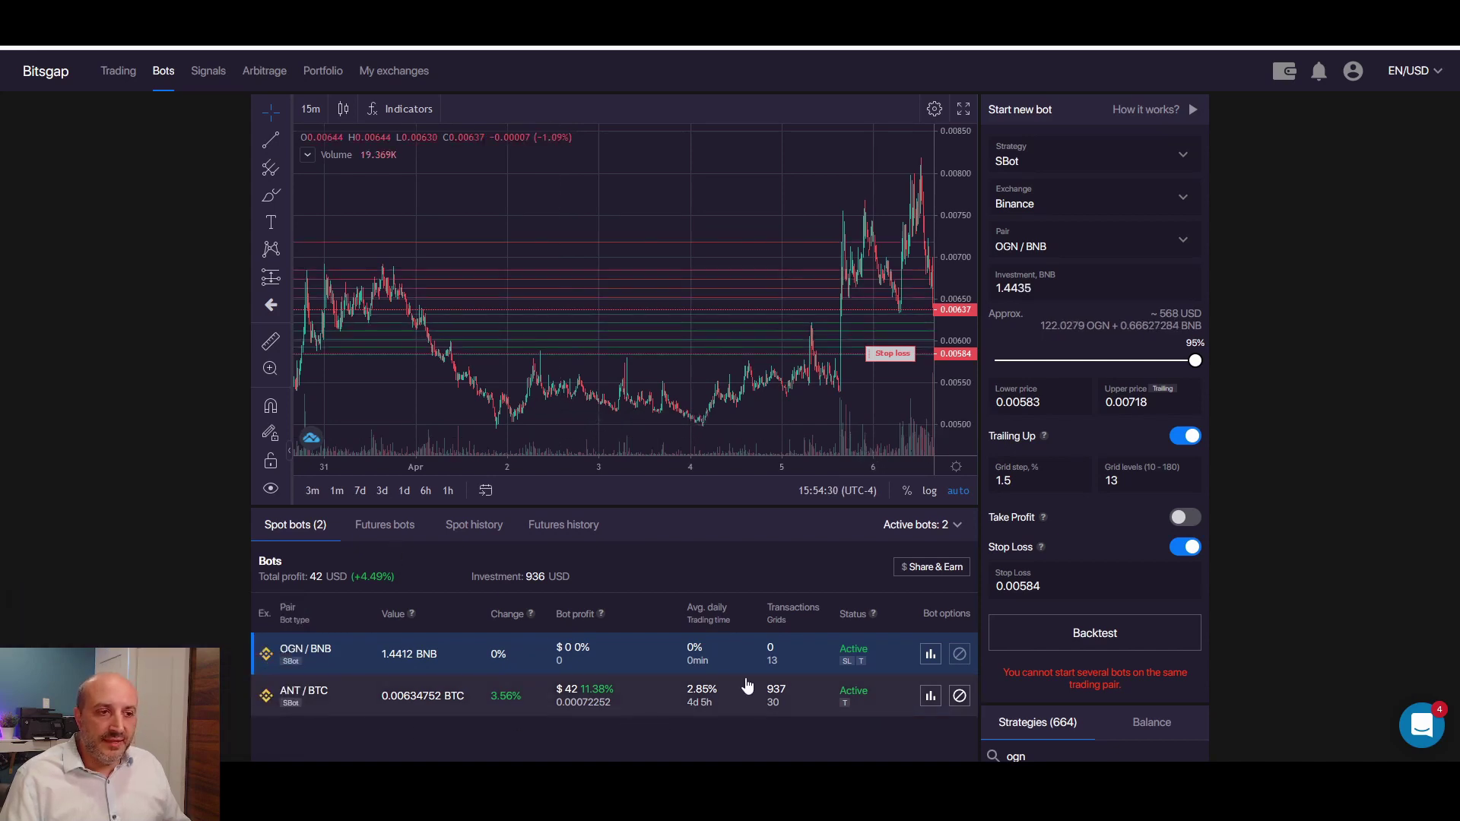
Review the running OGN / BNB bot's entry and its grid and stop-loss lines on the chart
scroll(70, 561, down, 1)
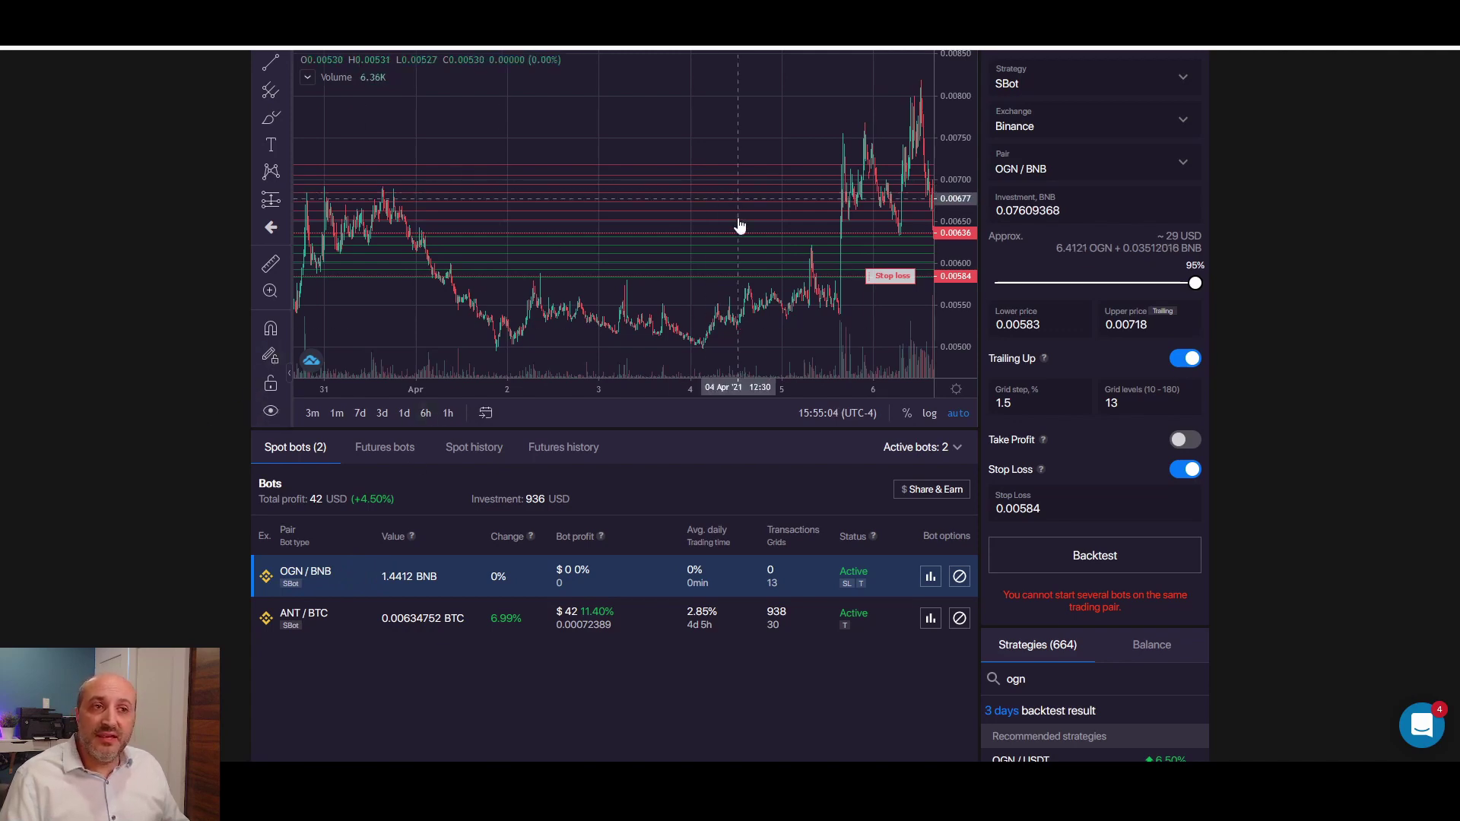
drag(661, 271, 524, 251)
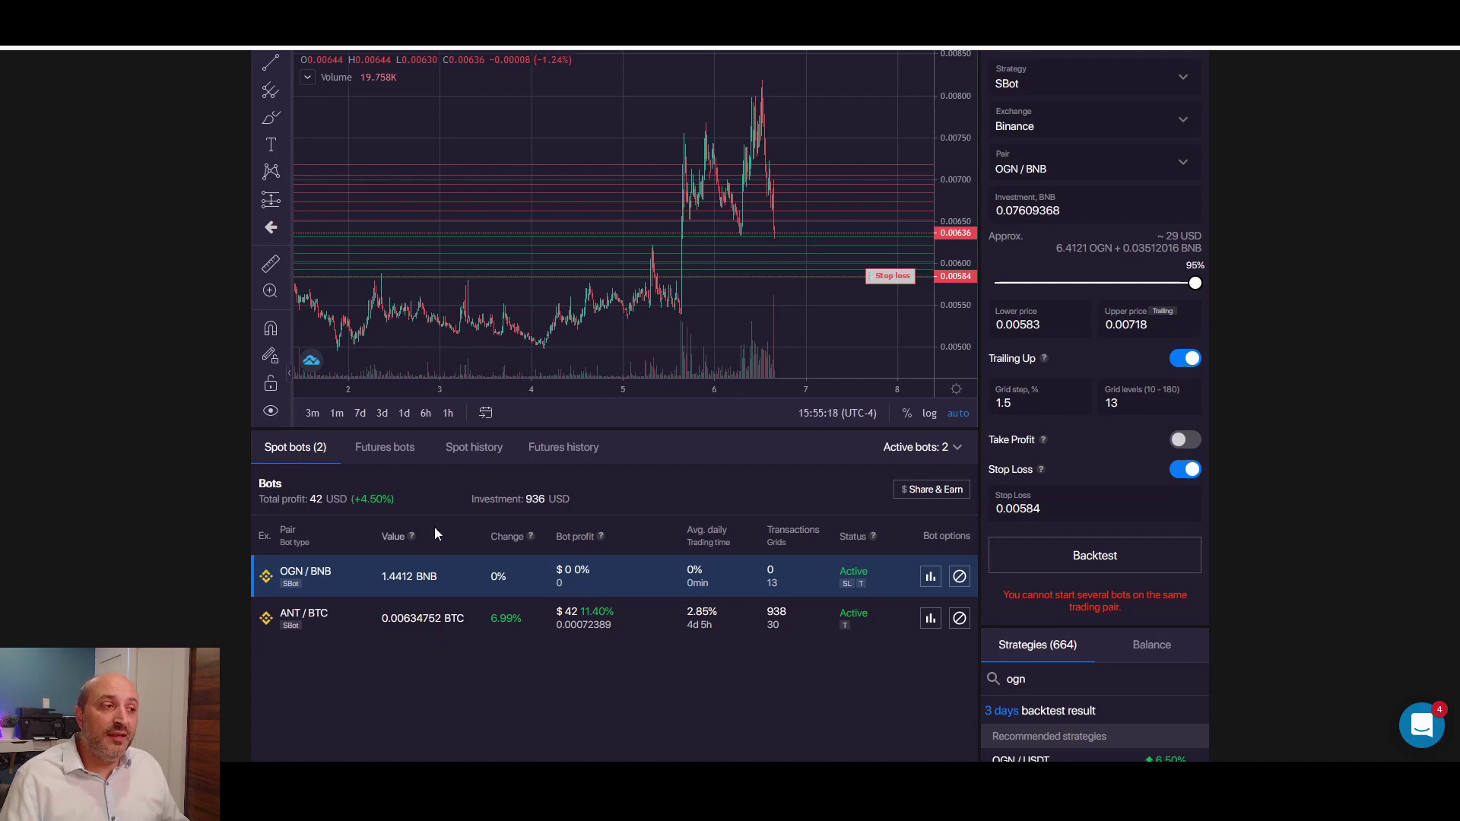
scroll(164, 528, up, 1)
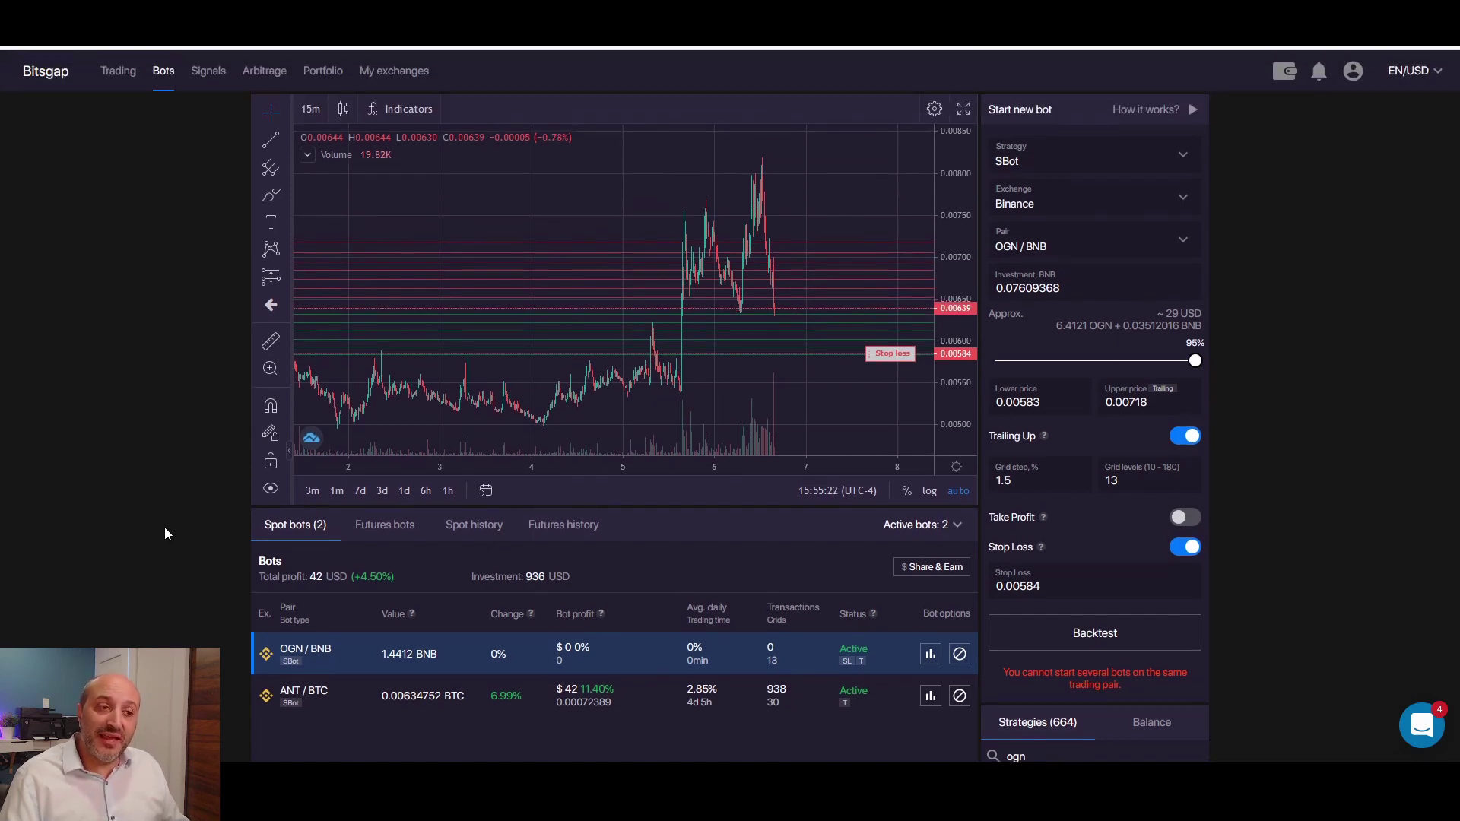
Open the trading page for OGN / BNB and check the open bot orders and currency balances
click(116, 72)
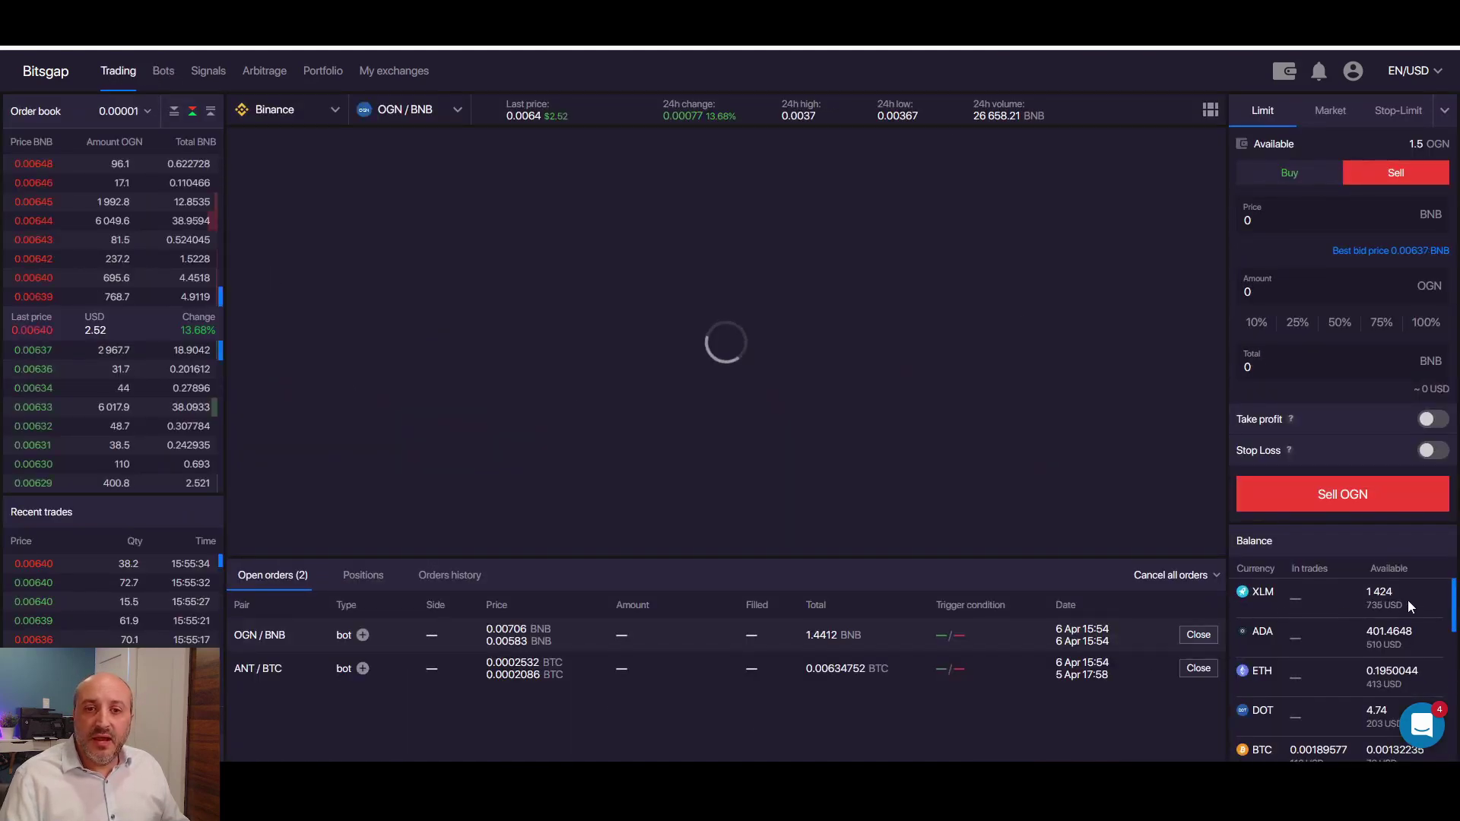
scroll(1410, 628, down, 1)
scroll(1408, 605, up, 1)
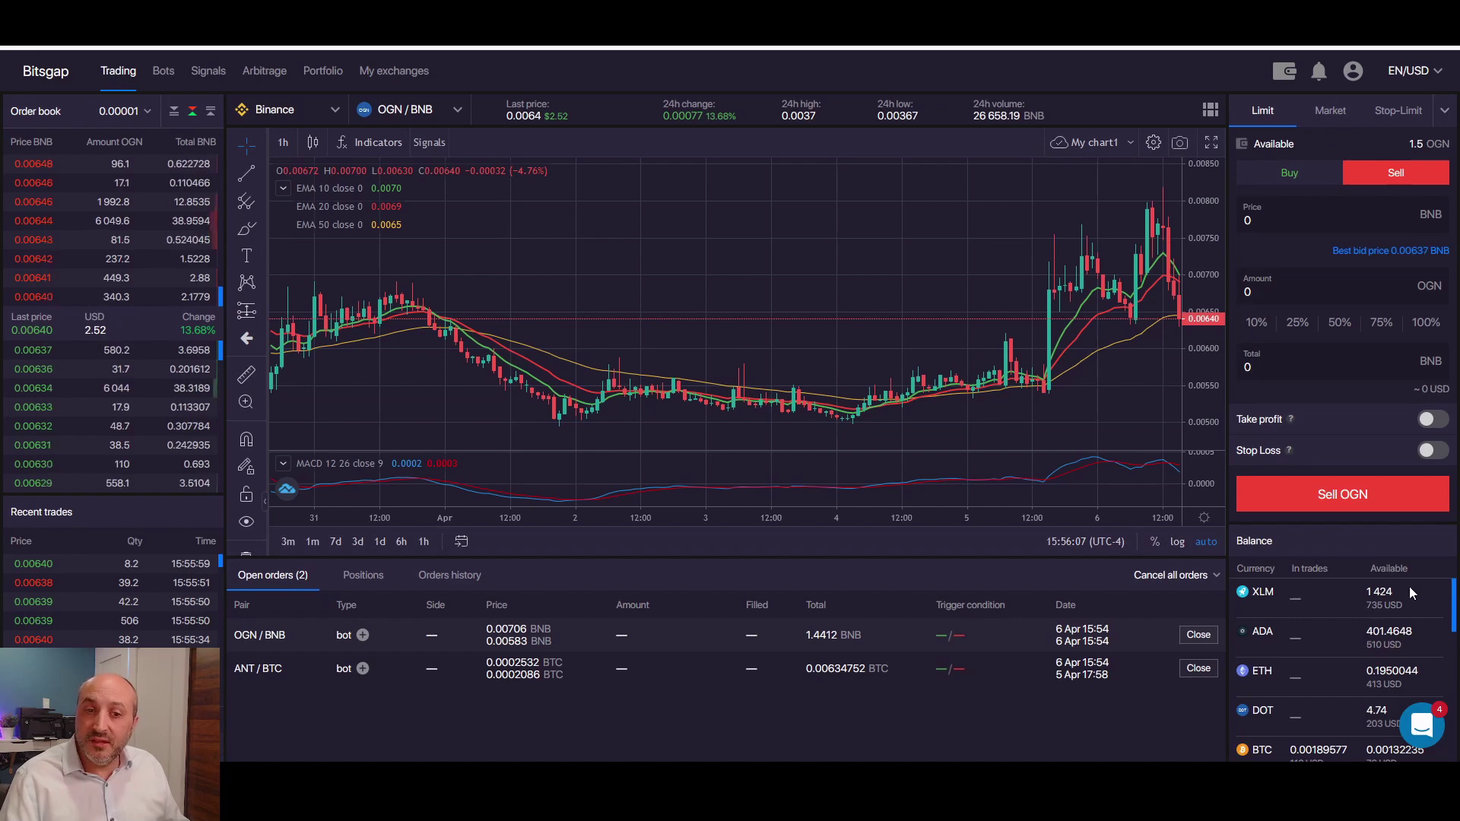
Open the XLM / USDT pair from the XLM balance and review its recent price trend and the currency balances
mouse_move(1264, 593)
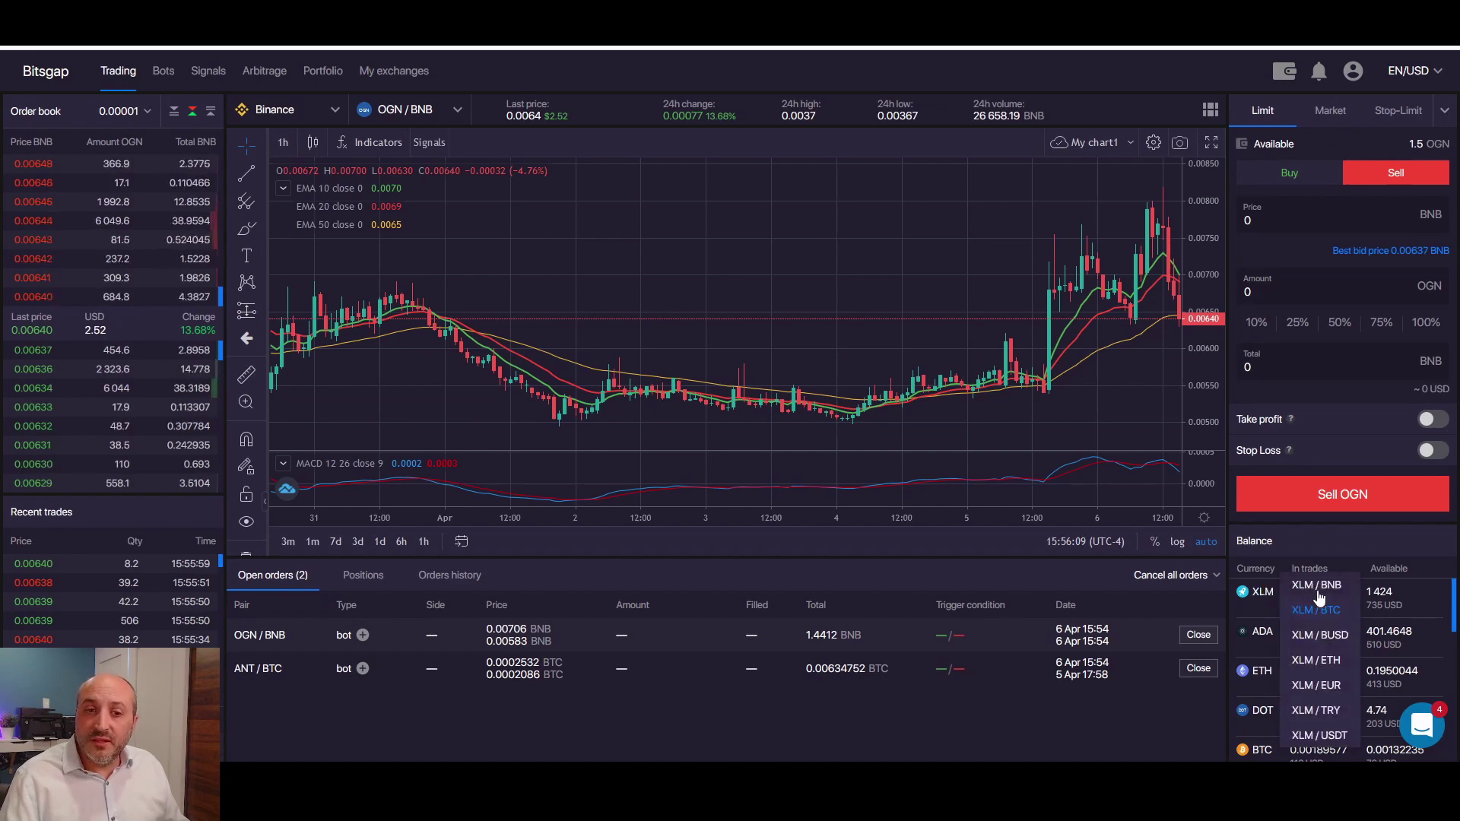
click(1318, 736)
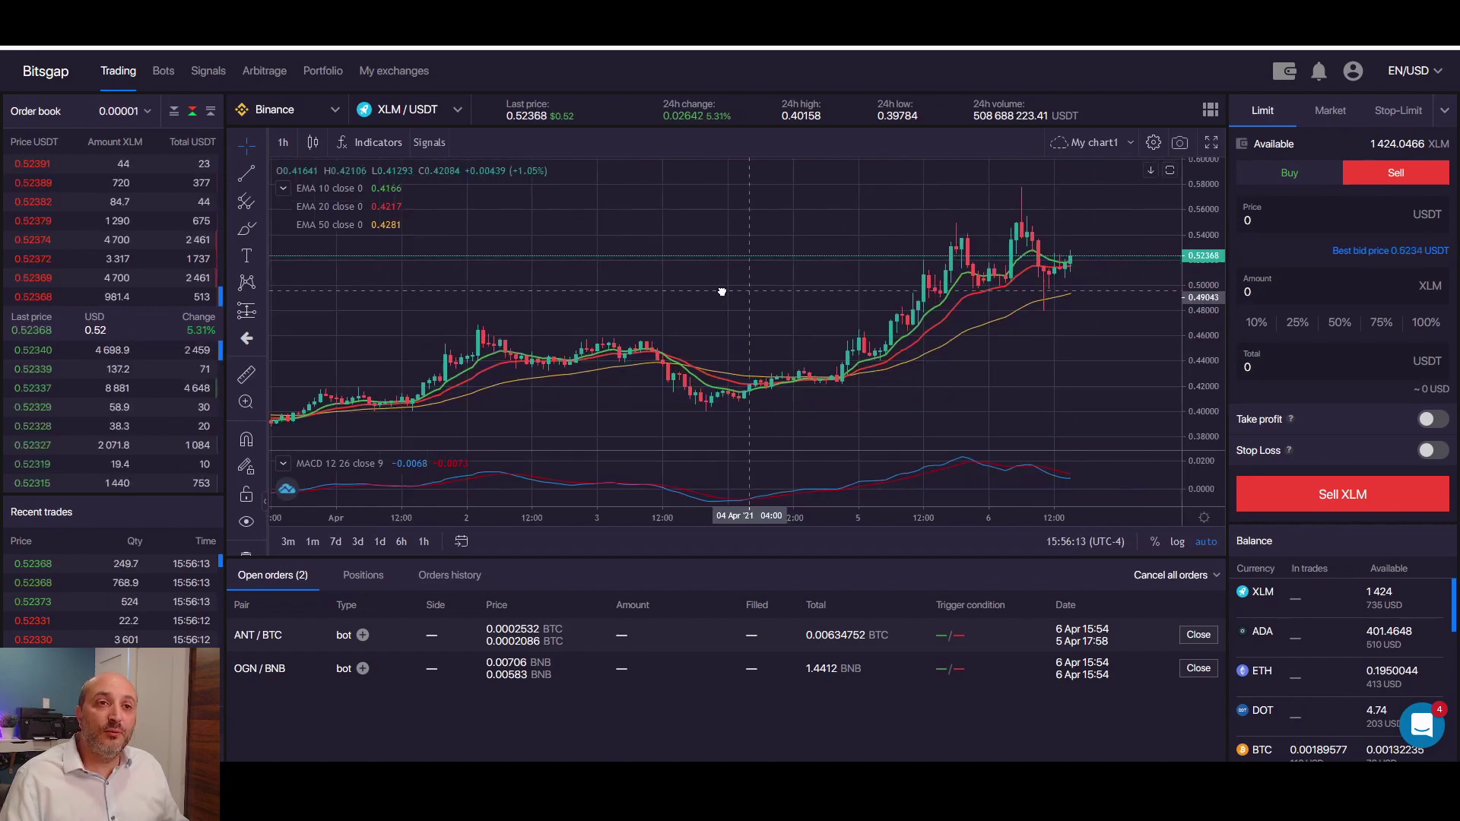
scroll(784, 297, down, 3)
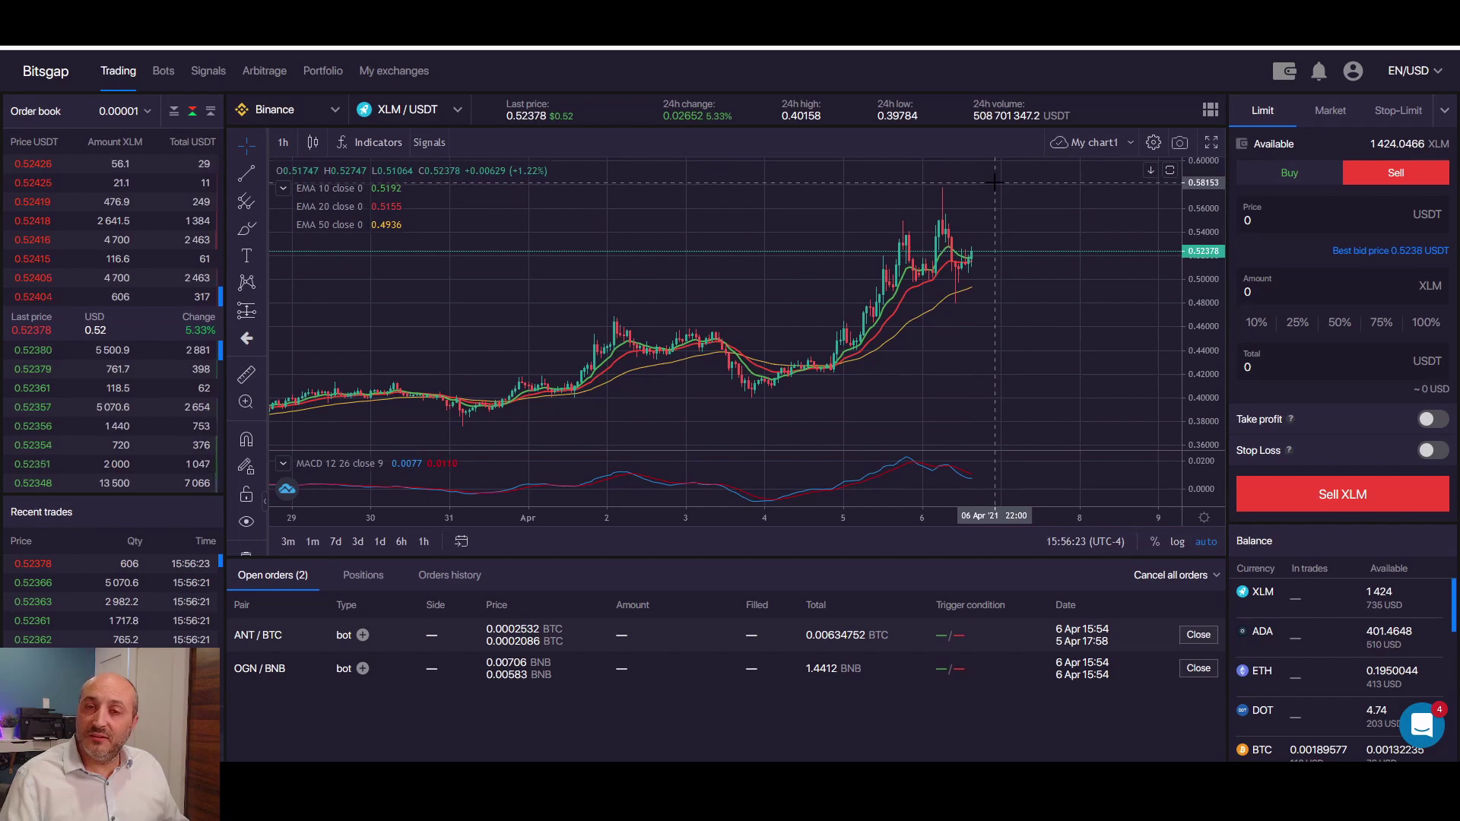
drag(1013, 265, 906, 266)
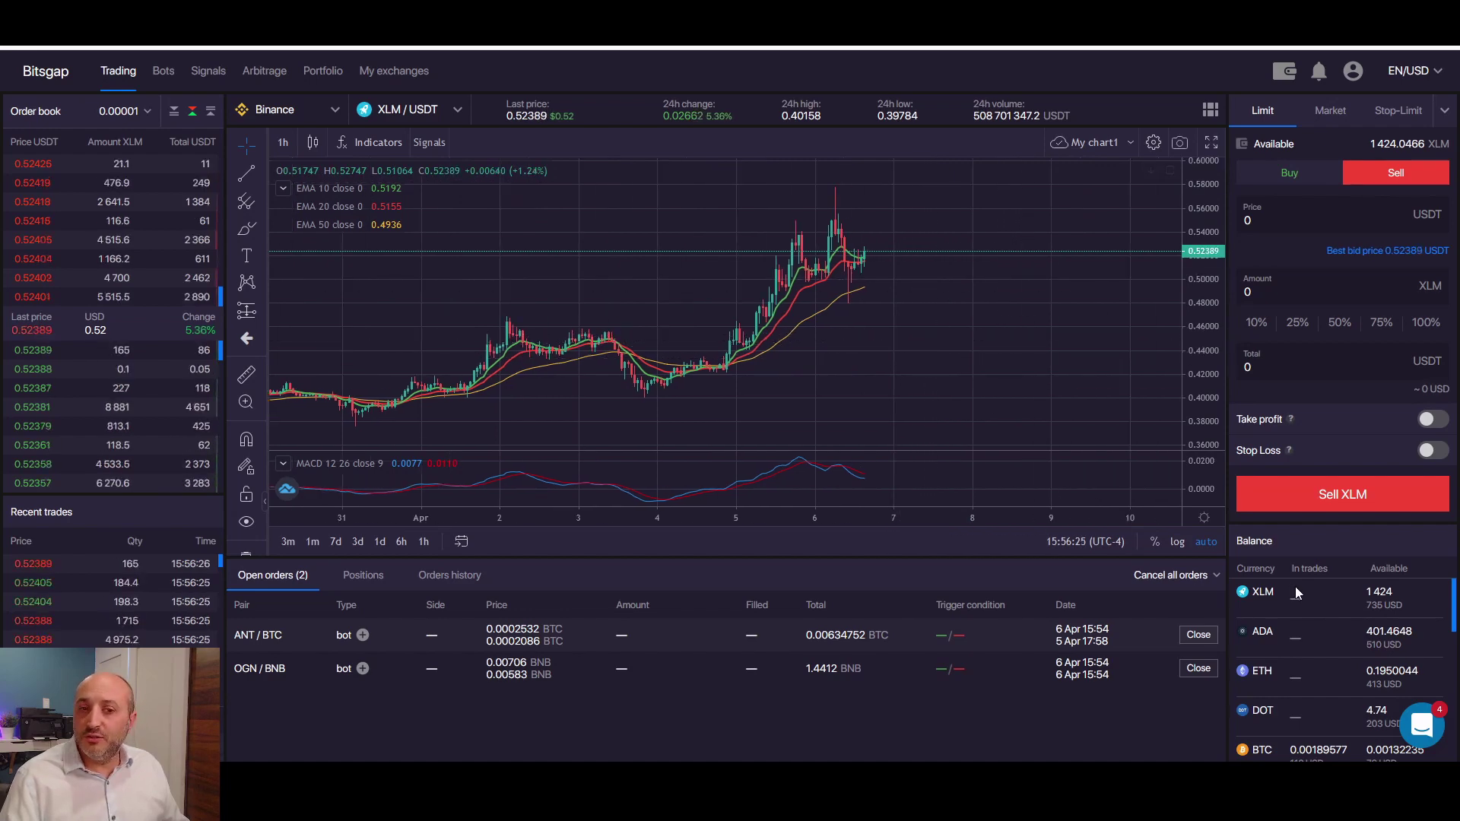
scroll(1343, 669, down, 3)
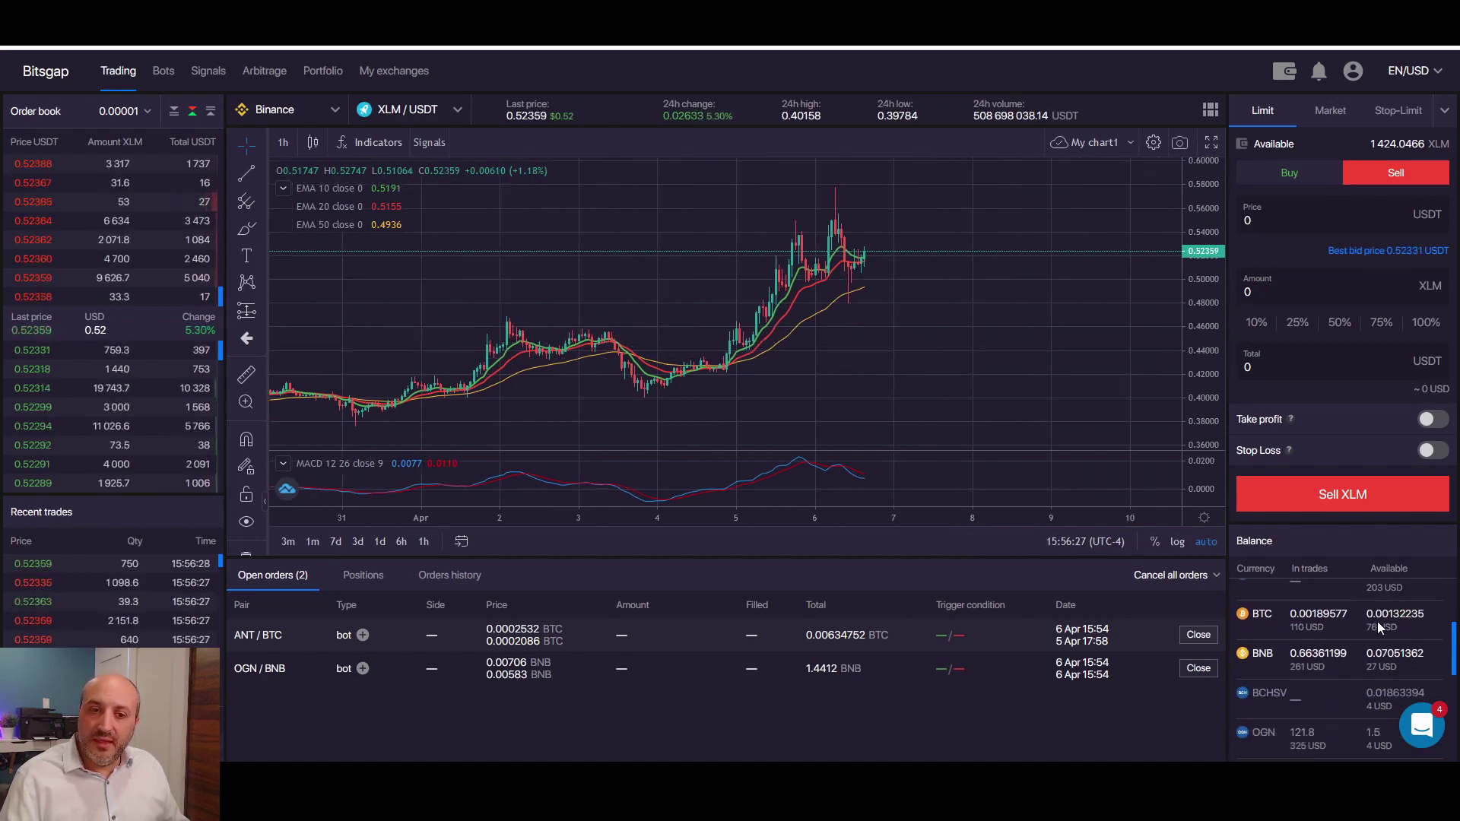
scroll(1255, 597, up, 3)
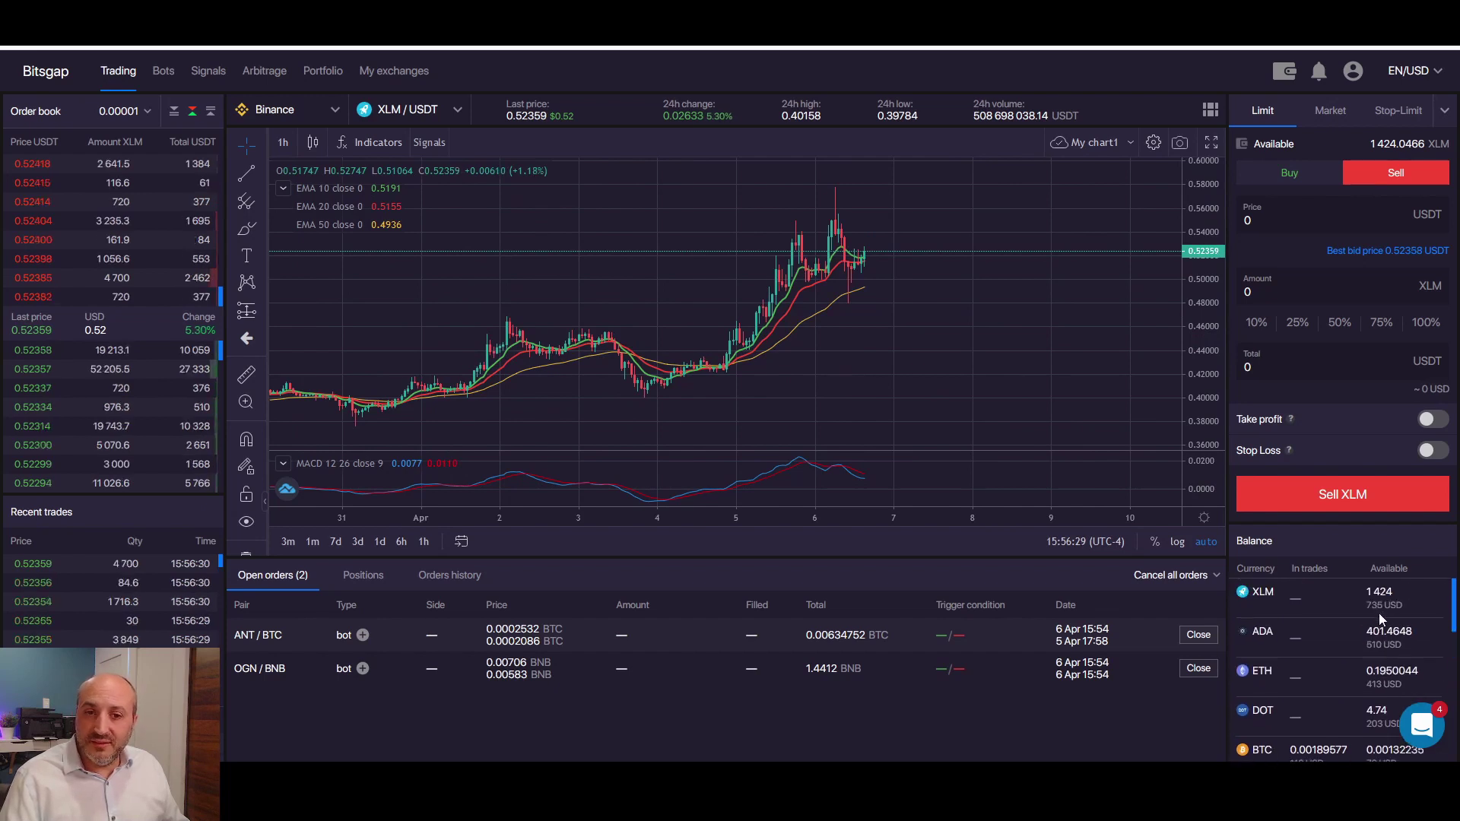
Switch to the XLM / BNB pair and set up a market sell order for 100% of the available XLM, 1424 XLM
click(1259, 595)
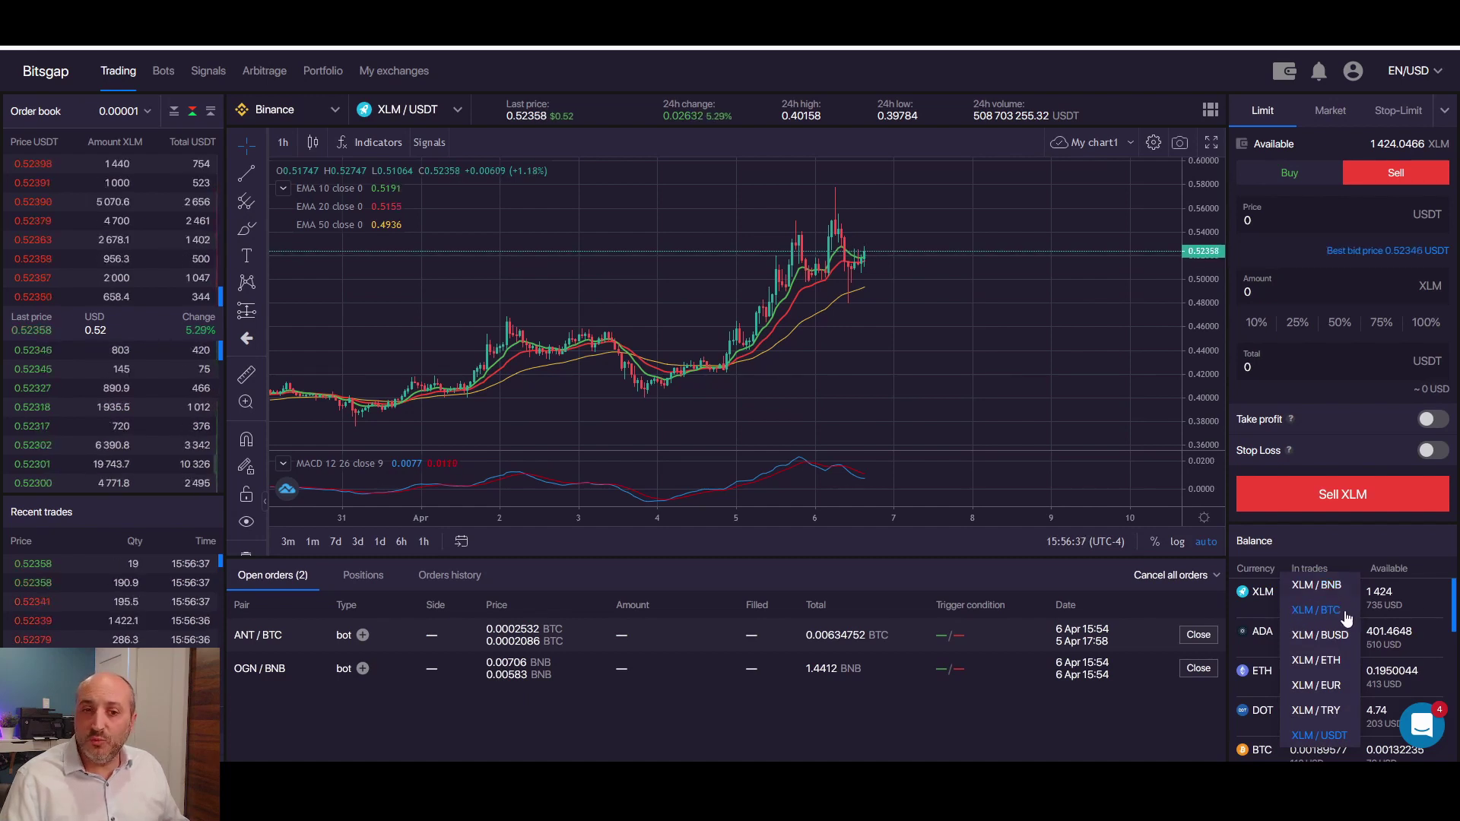
click(1318, 586)
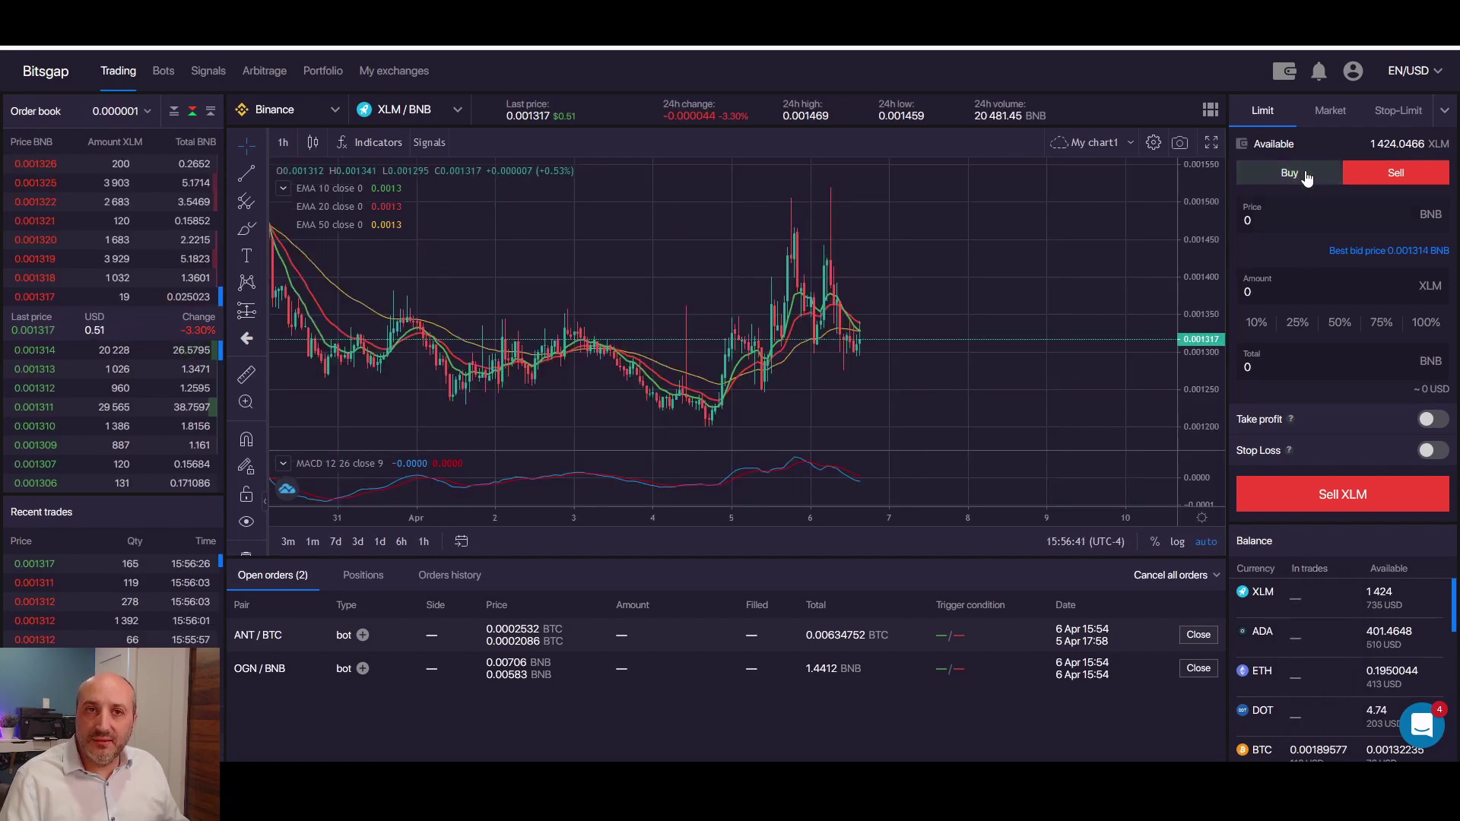
click(1326, 111)
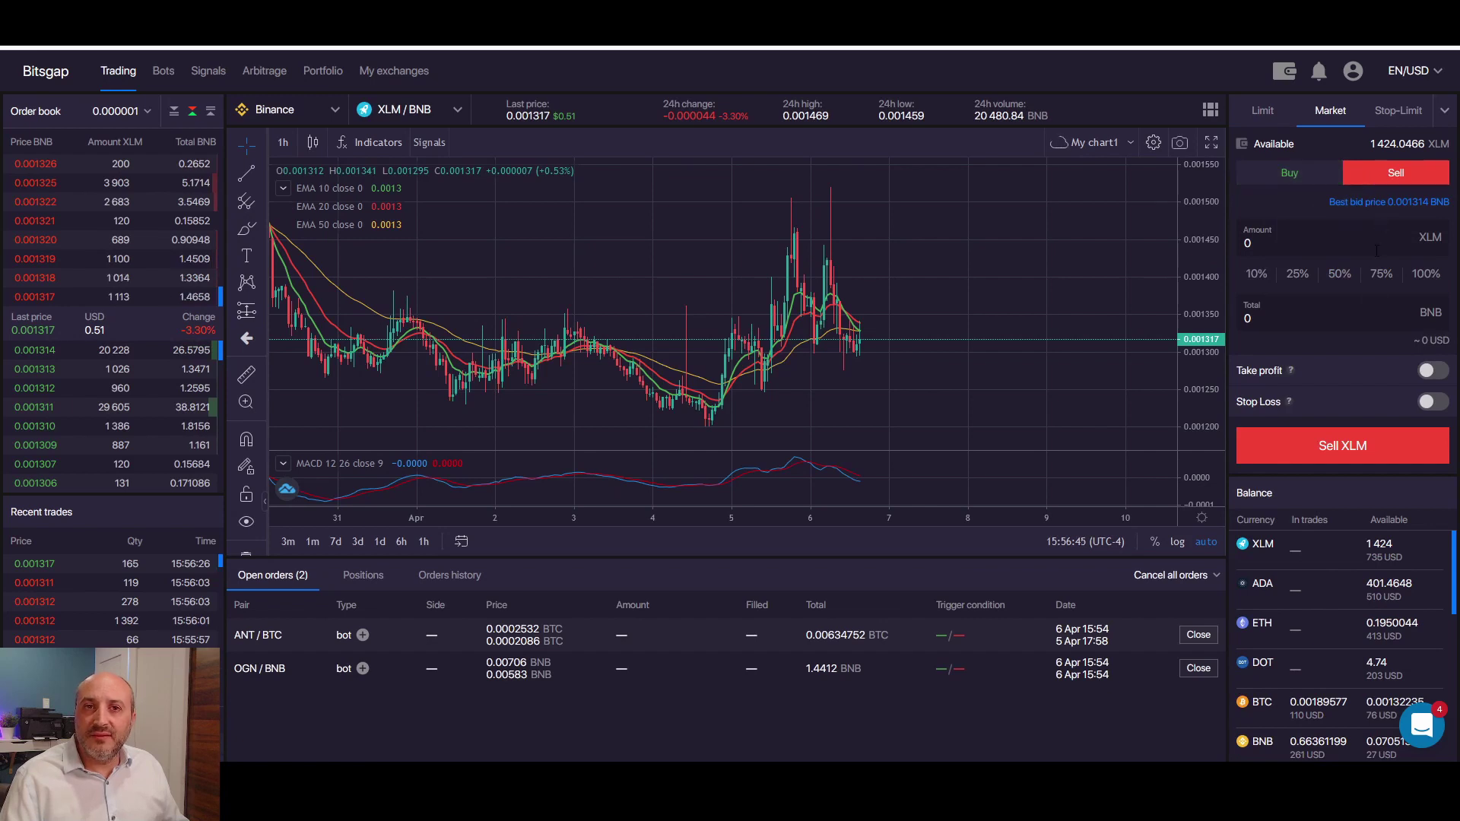
click(1418, 277)
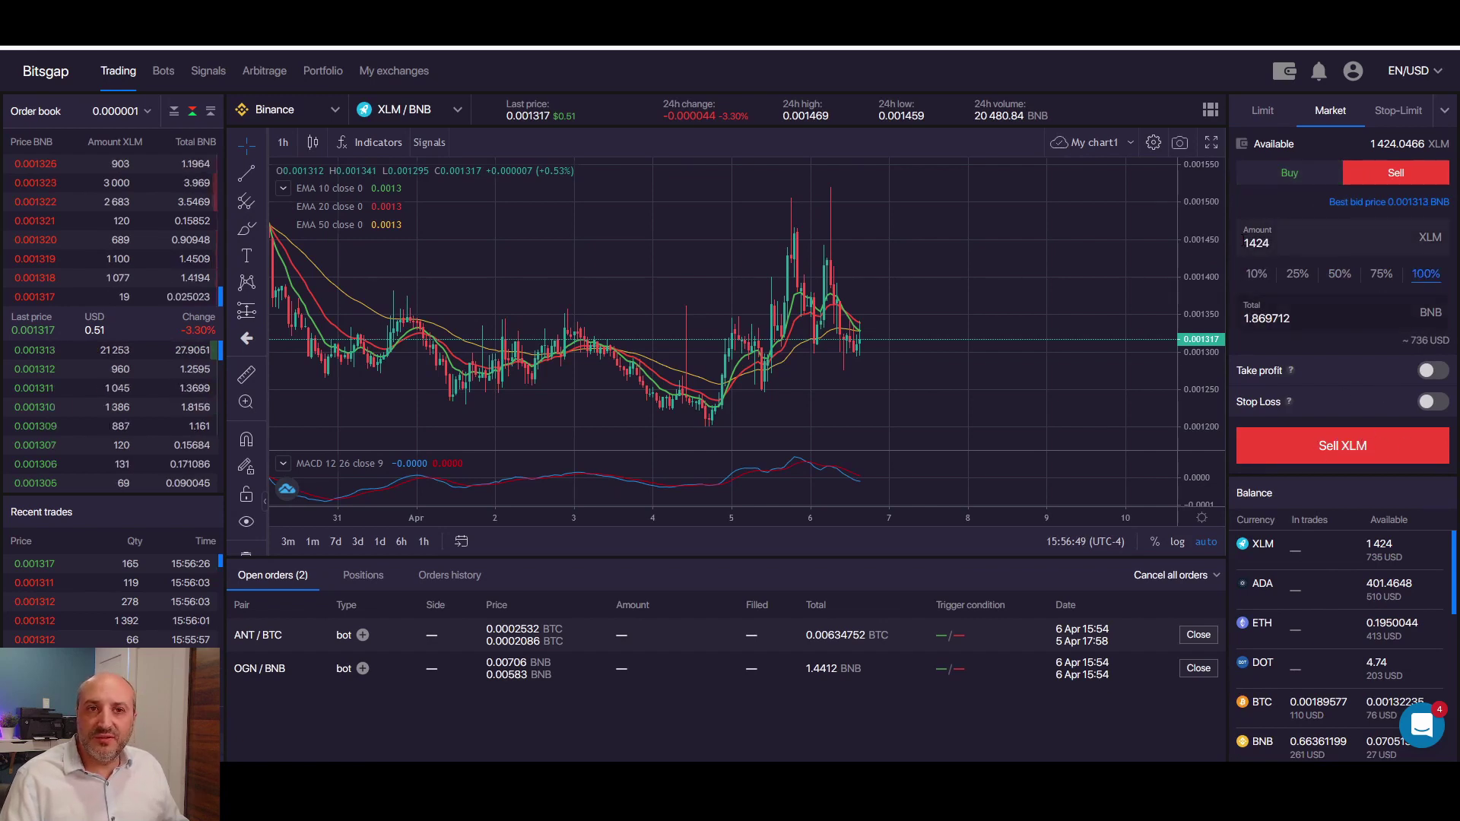
drag(1241, 243, 1269, 245)
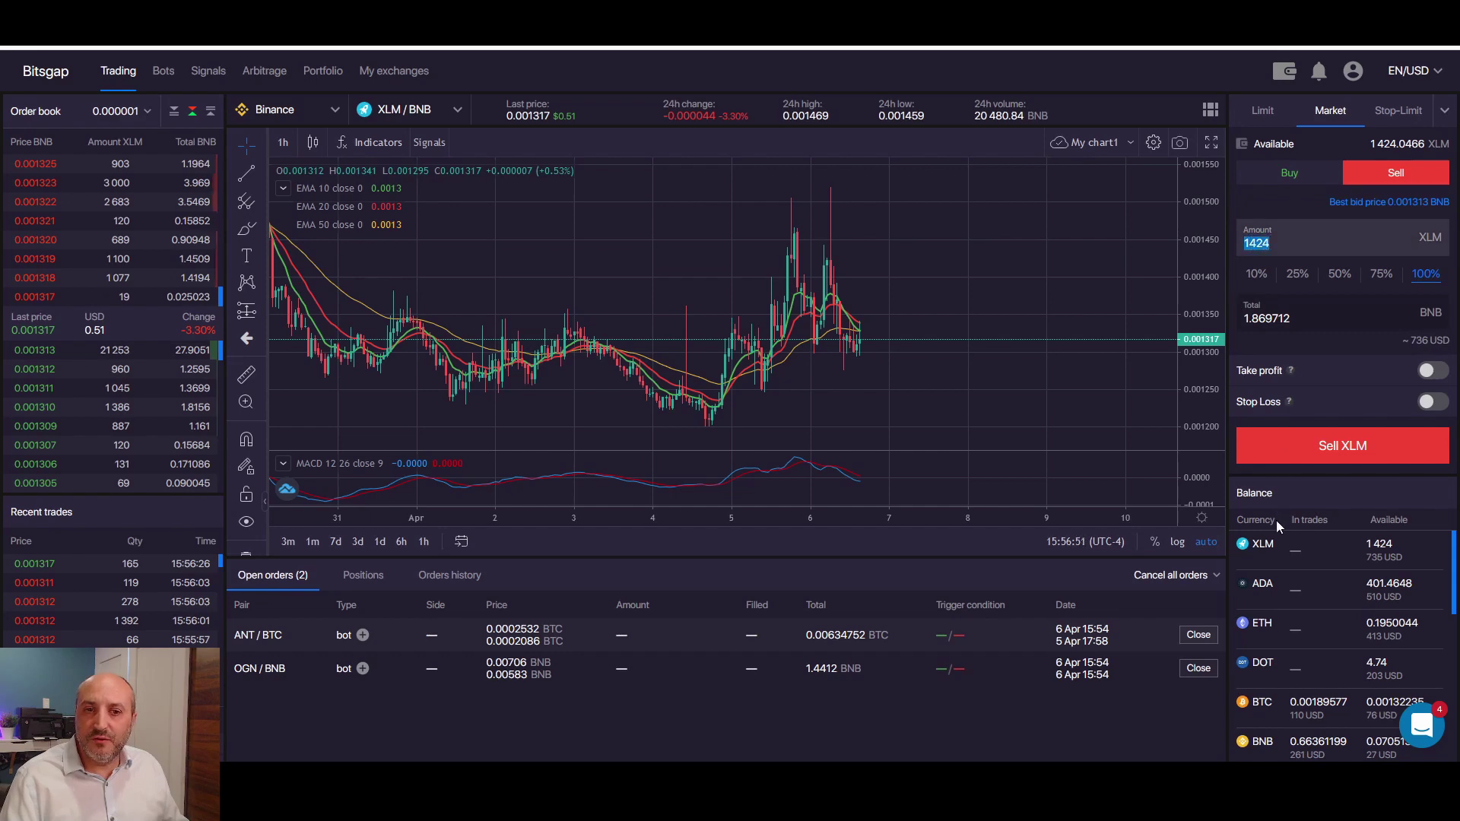